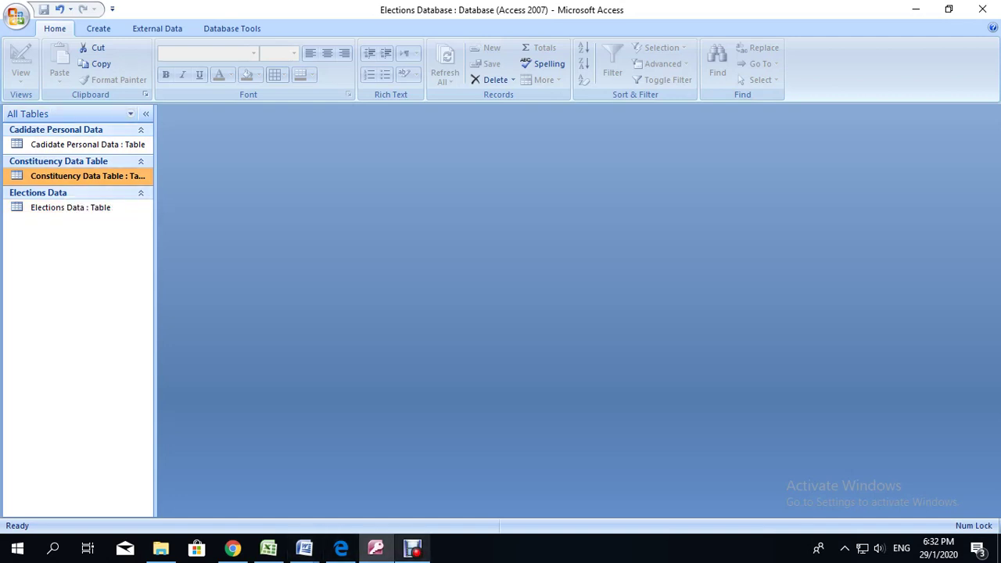
Step: Review the query requirements in the PDF brief and start a new query in Design view
click(341, 548)
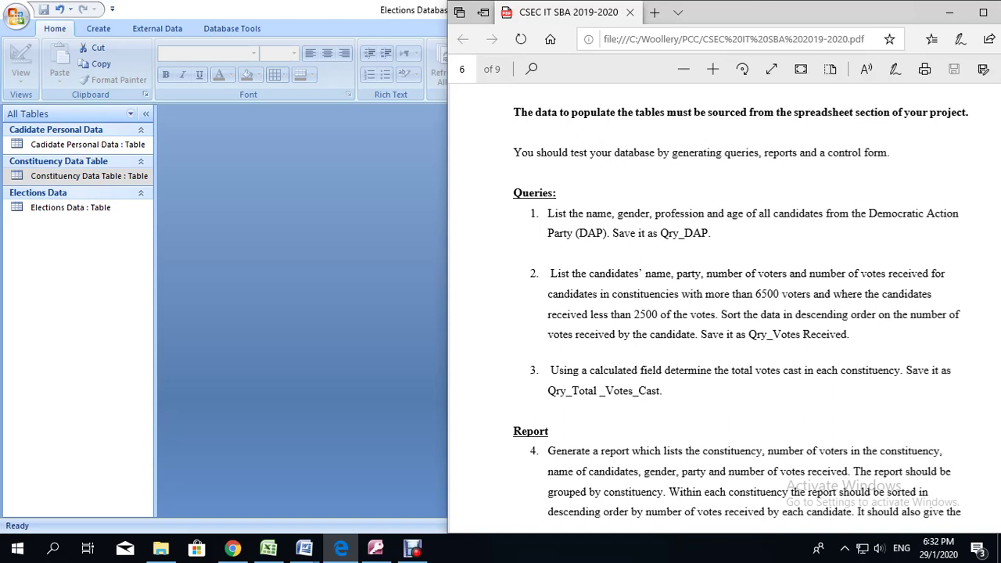
key(alt+Tab)
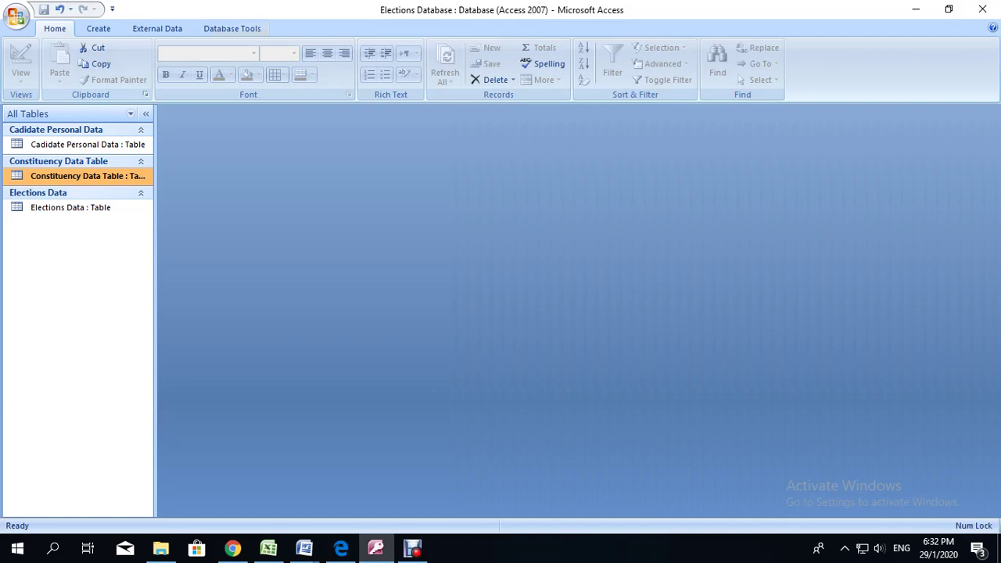
click(98, 28)
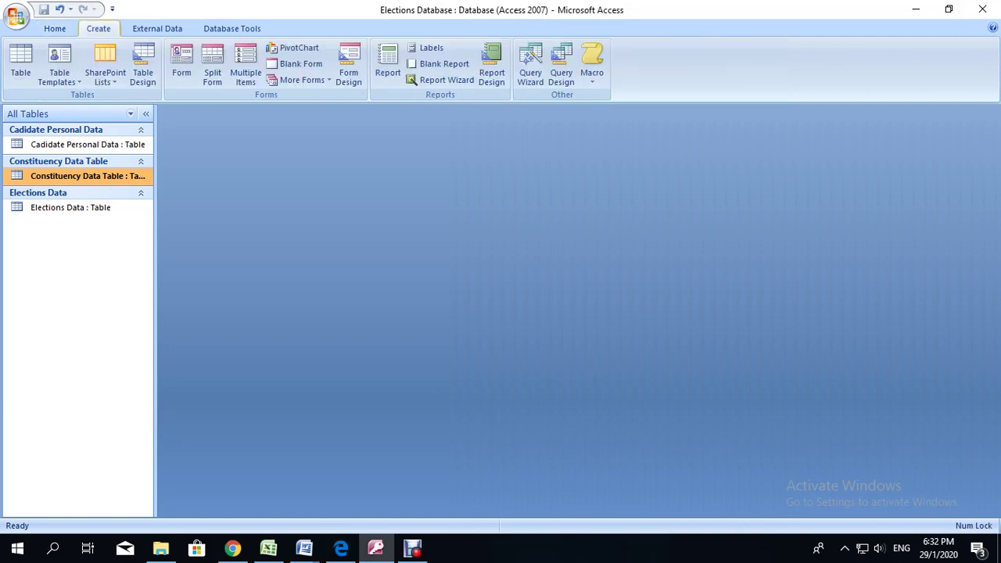
click(560, 73)
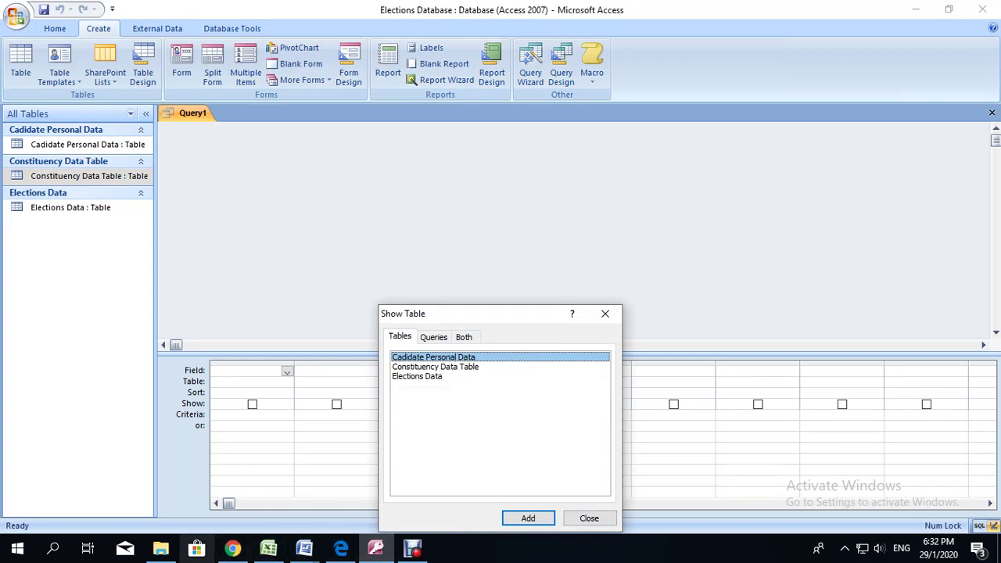
Step: Check the first query in the brief, add the Cadidate Personal Data table to the query design and enlarge its field list
click(341, 548)
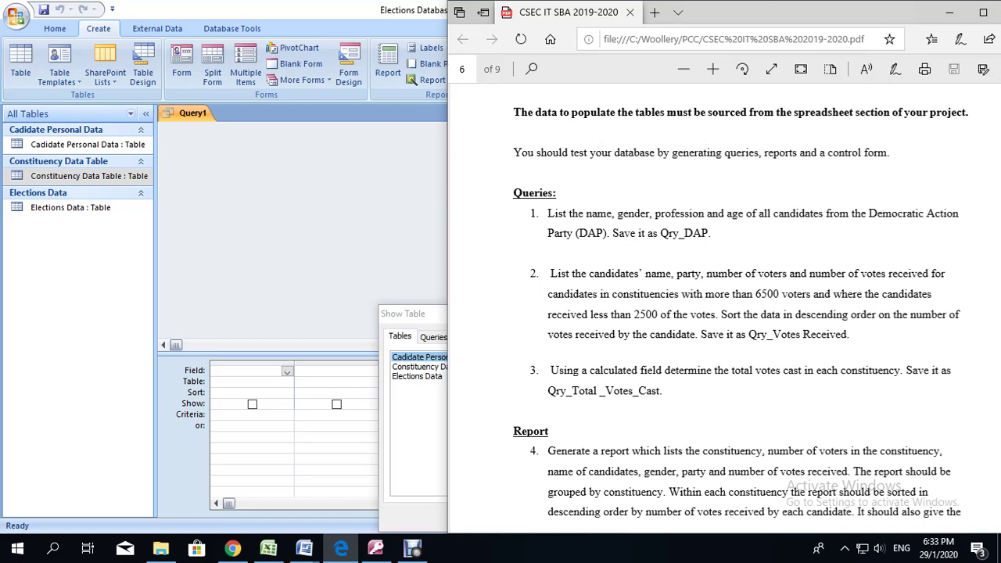
key(alt+Tab)
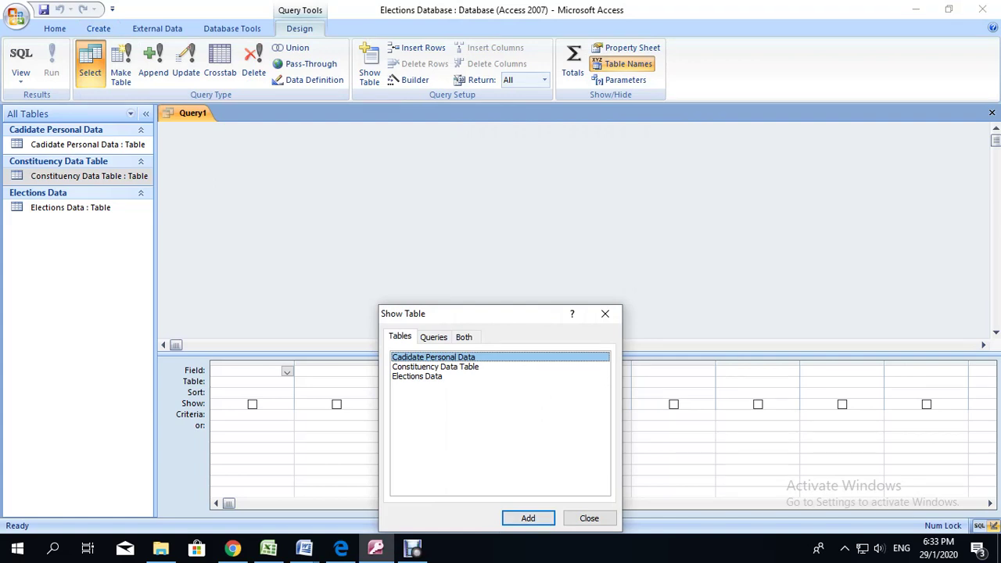
key(Return)
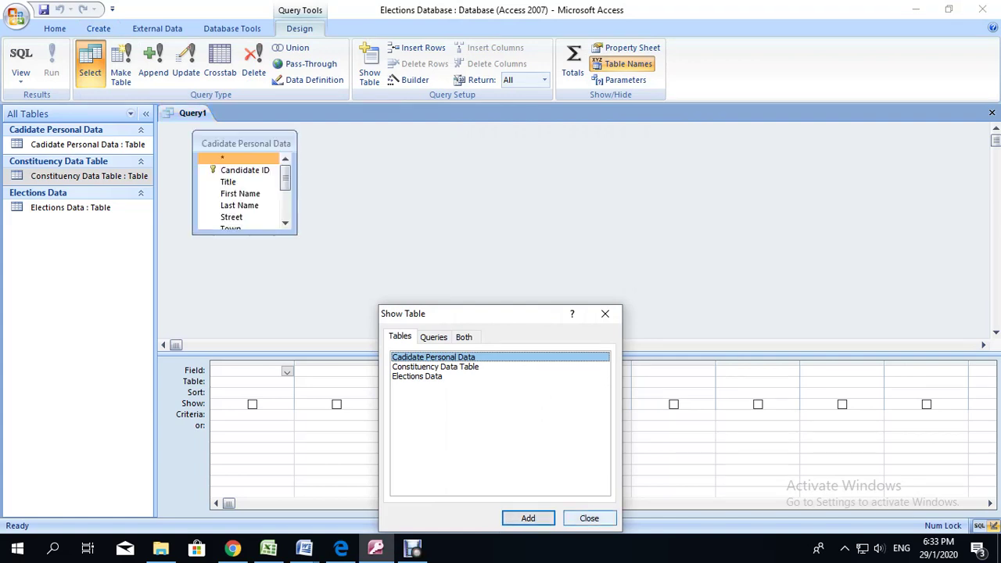
key(Escape)
drag(243, 233, 244, 300)
Step: Add the First Name and Last Name fields from Cadidate Personal Data to the query grid
click(240, 193)
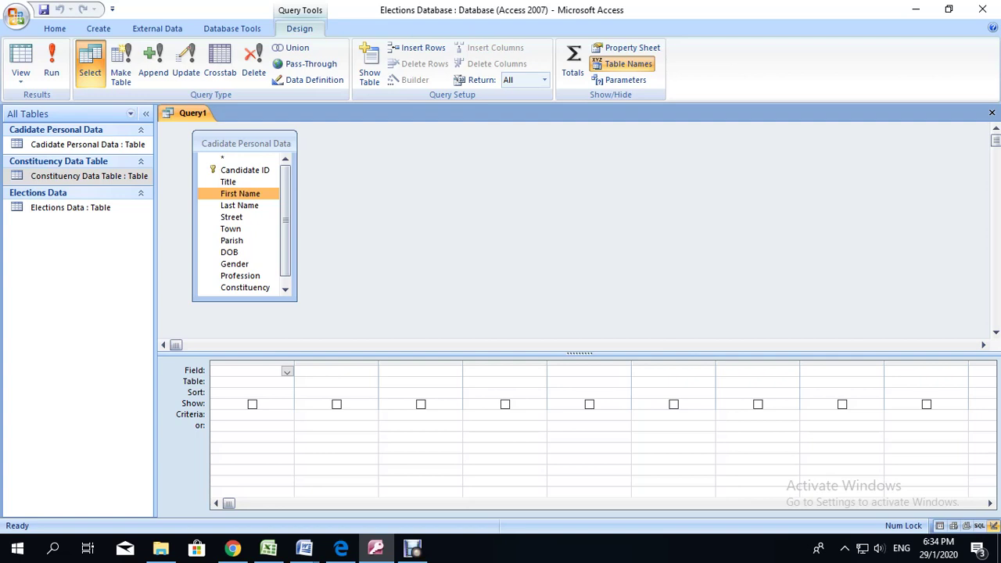
double_click(240, 193)
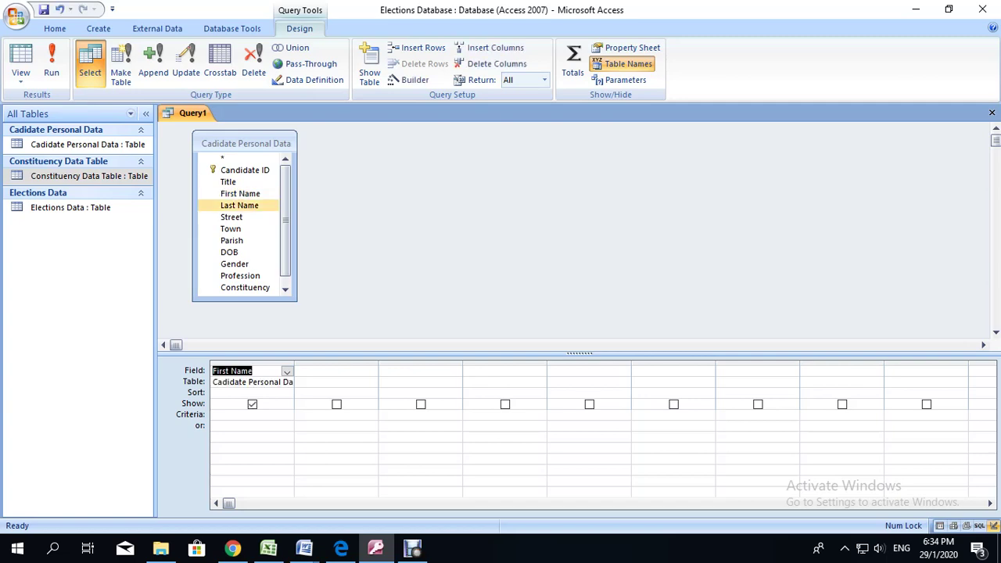
double_click(239, 205)
click(304, 548)
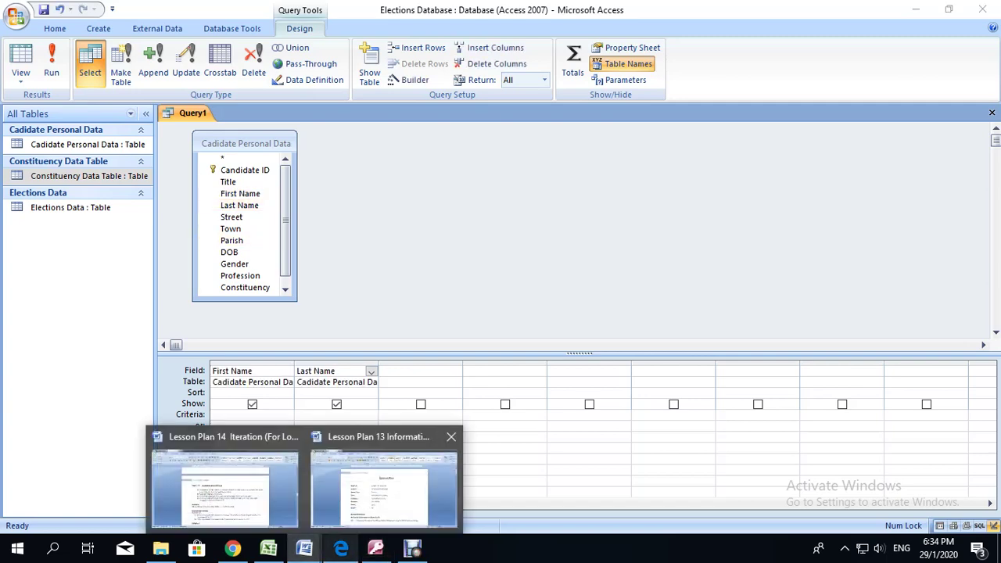
mouse_move(224, 485)
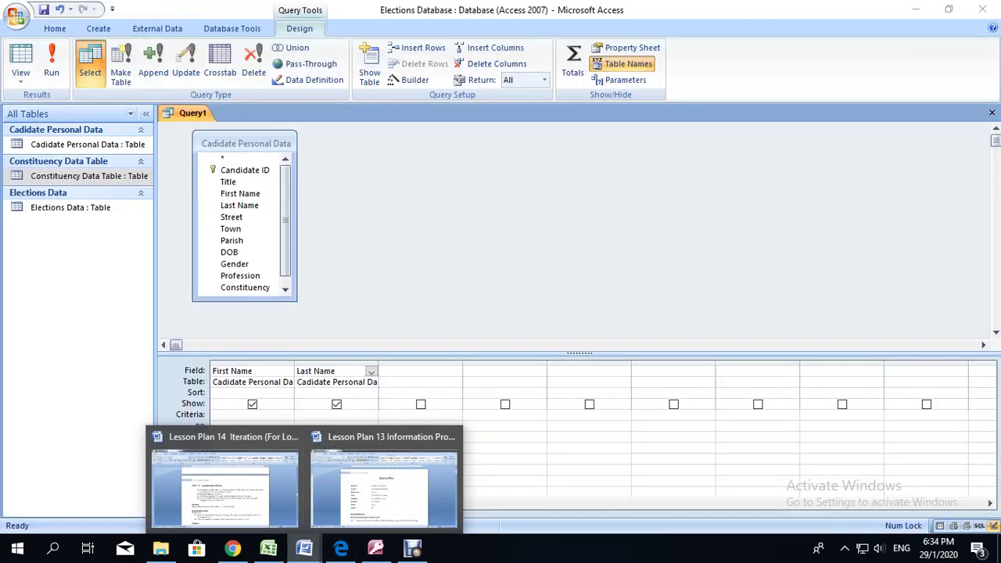
mouse_move(375, 548)
Step: Check the brief for the remaining fields and add Gender and Profession to the query grid
click(341, 548)
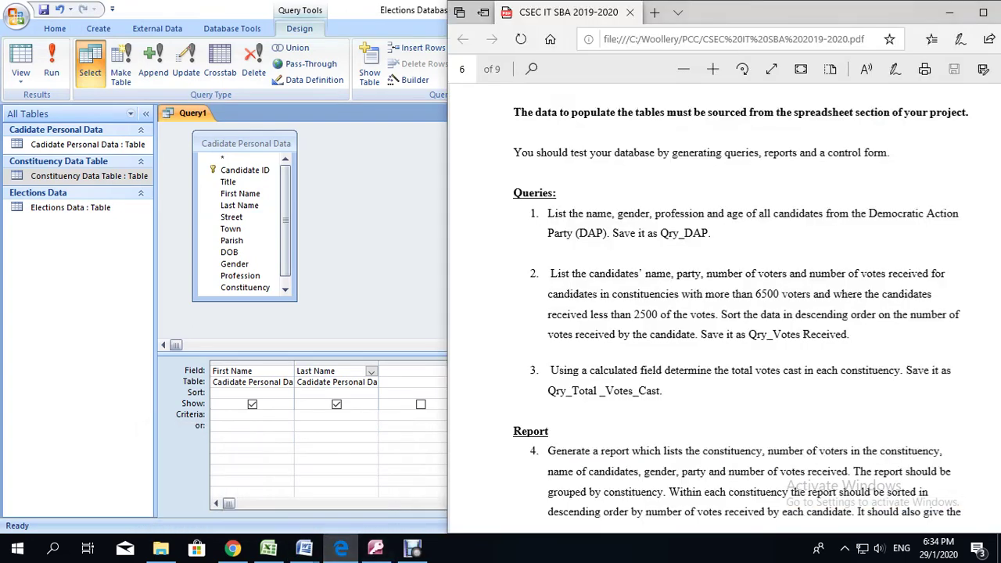
drag(586, 213, 612, 213)
click(607, 214)
click(414, 370)
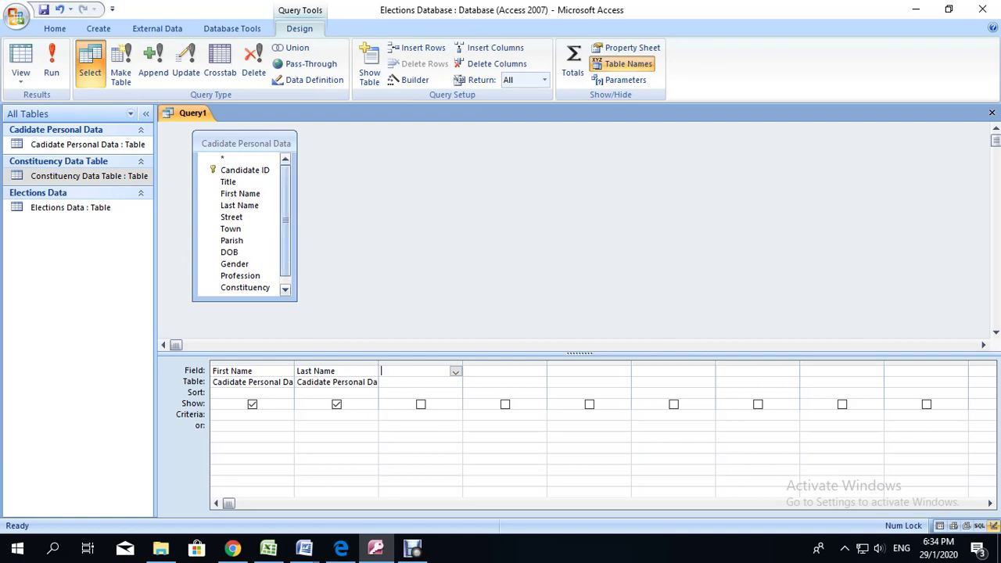
scroll(235, 243, down, 1)
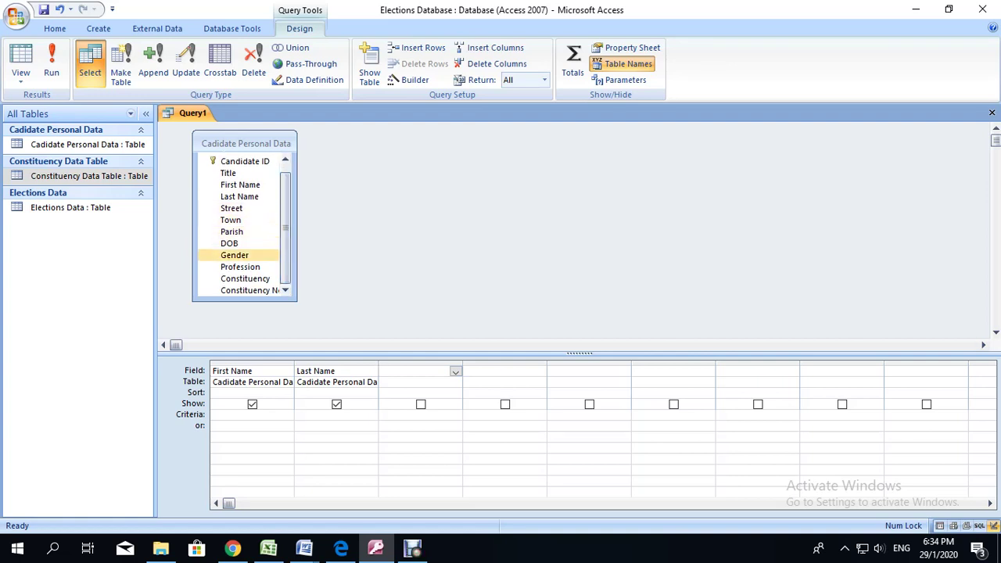
click(234, 254)
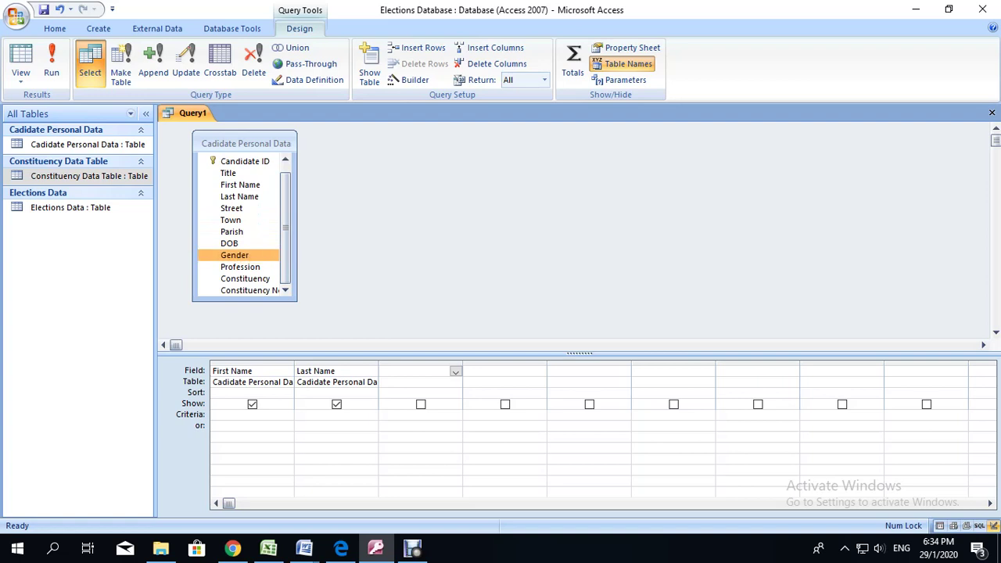
double_click(234, 255)
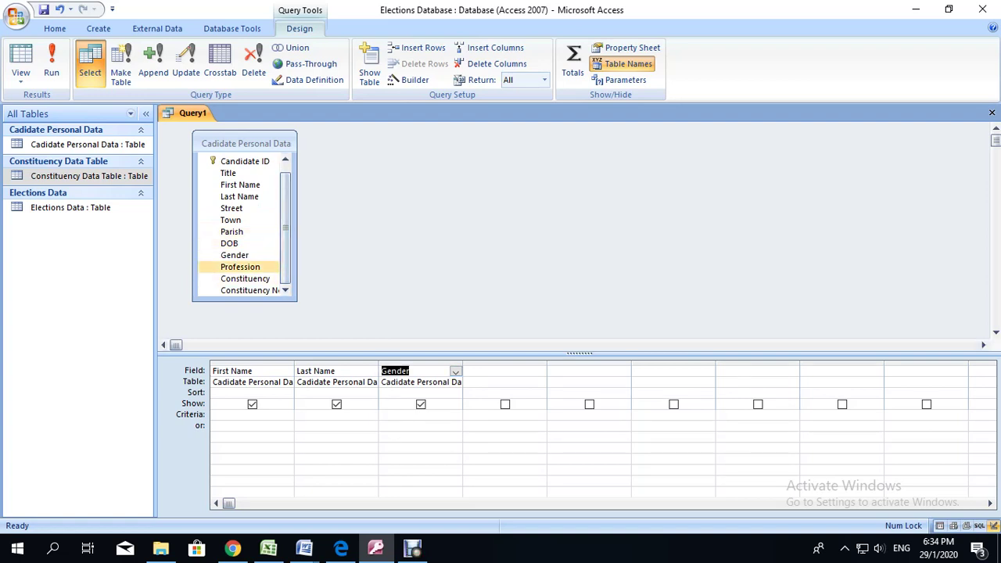
click(501, 370)
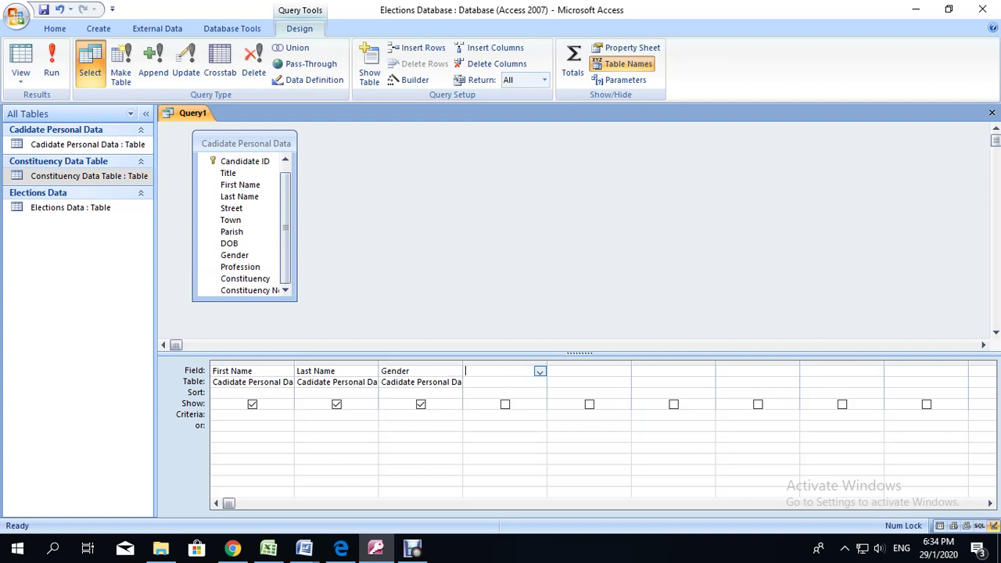
click(539, 371)
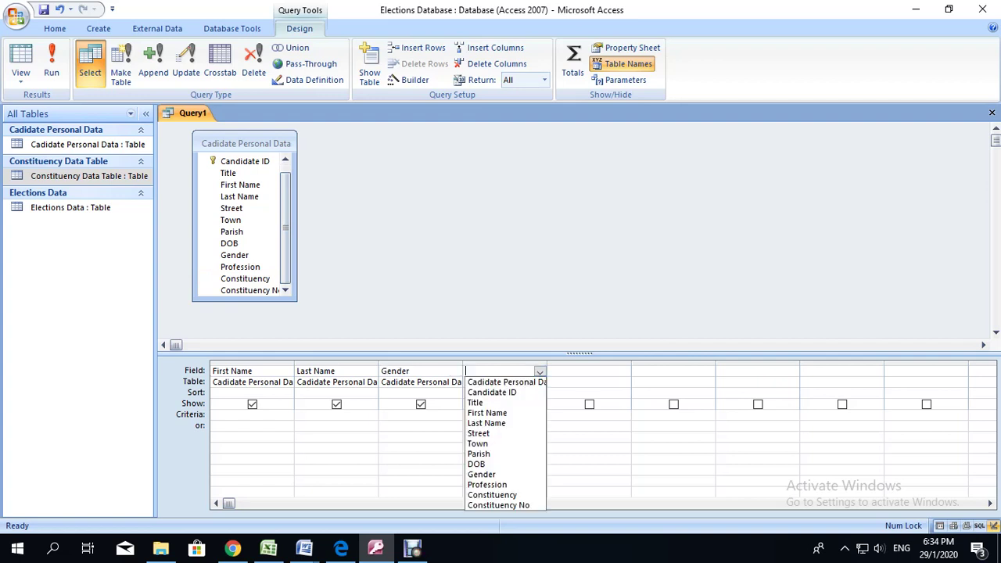
click(487, 484)
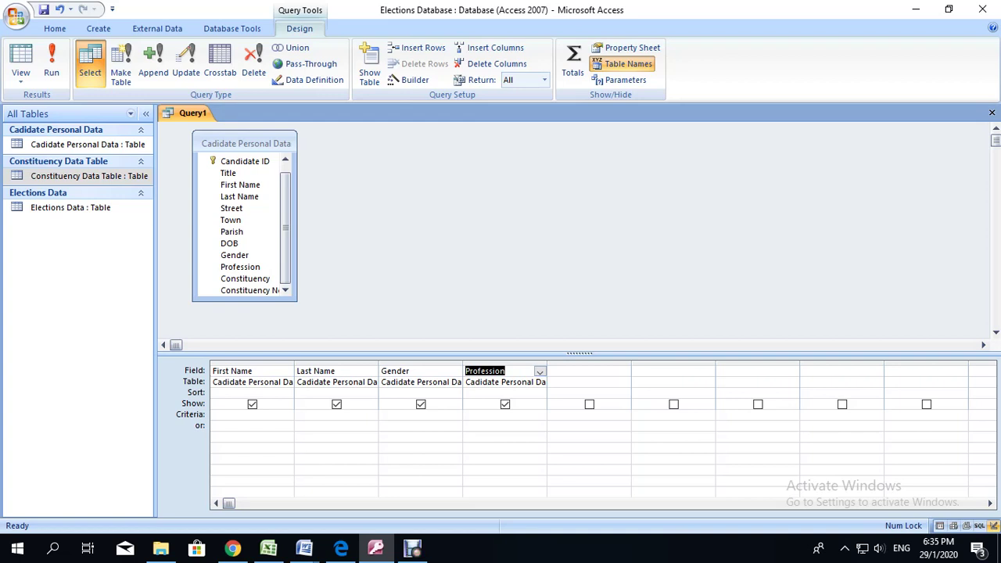
Step: Widen the fifth query column and paste the calculated field Age: DateDiff("yyyy",[DOB],Now()) into it
drag(715, 363, 799, 370)
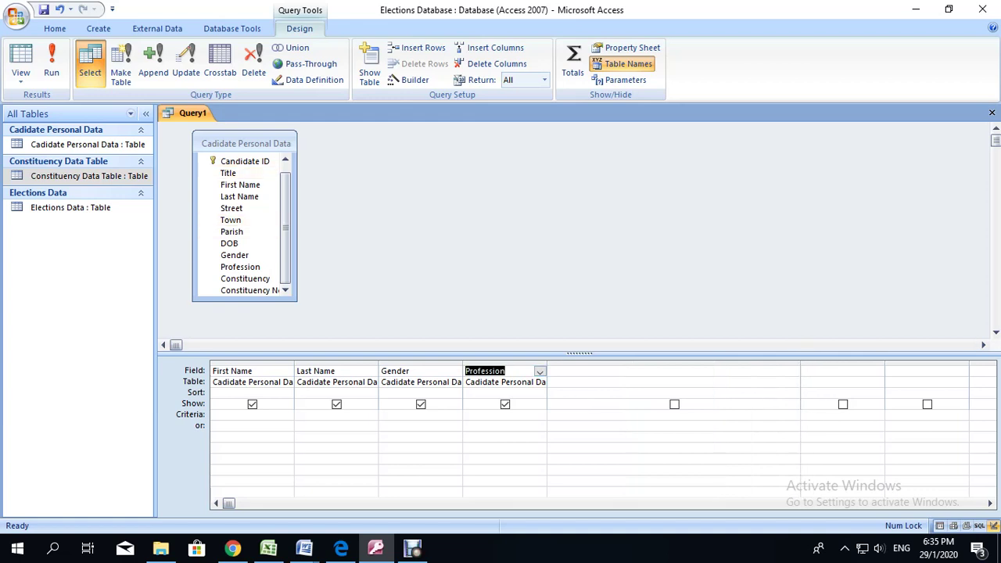
drag(799, 364, 812, 364)
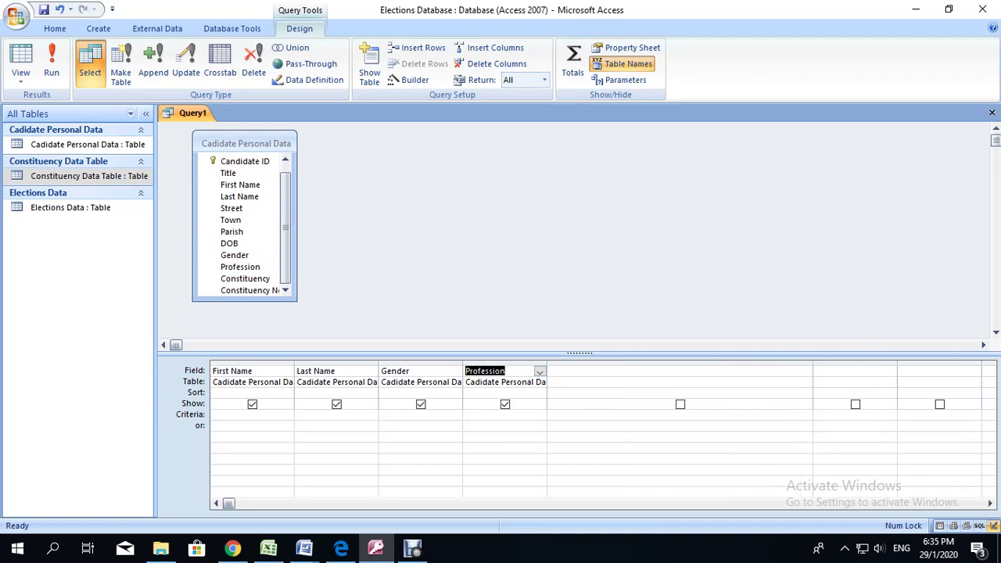
click(679, 371)
right_click(558, 373)
click(586, 452)
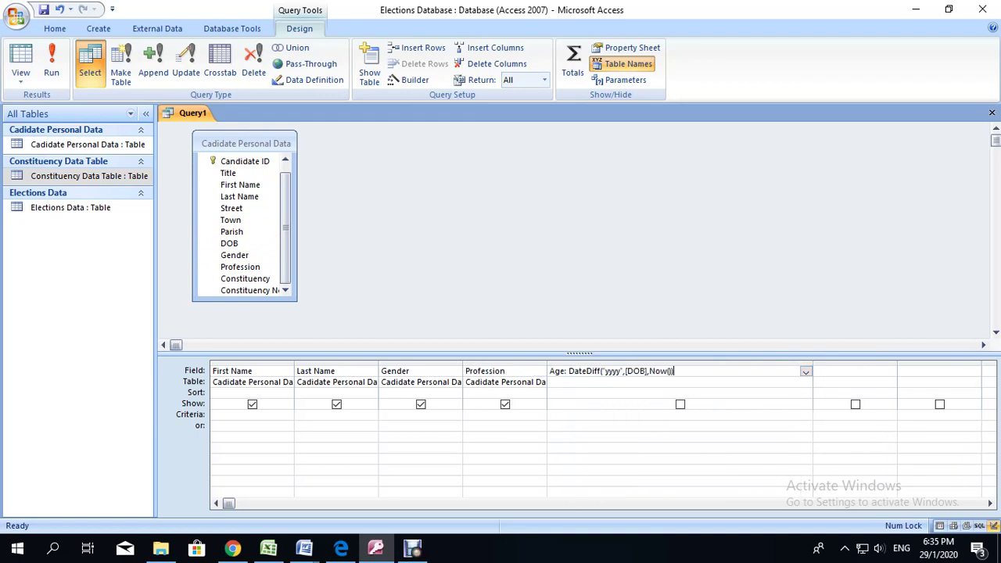
Step: Examine the parts of the Age expression and narrow its column to fit the text
click(559, 370)
key(shift+Right)
key(shift+Right)
key(shift+Right)
key(shift+Right)
key(shift+Right)
key(shift+Right)
key(shift+Right)
click(598, 371)
drag(813, 364, 685, 364)
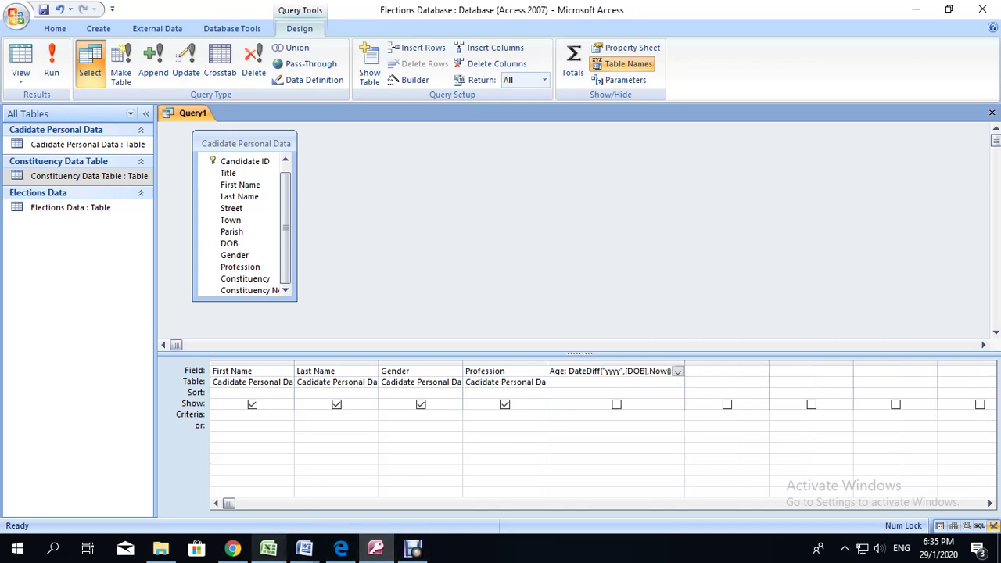
Step: Compare the brief's DAP requirement and candidate table field list with the fields in Cadidate Personal Data, looking for party
mouse_move(268, 547)
click(341, 547)
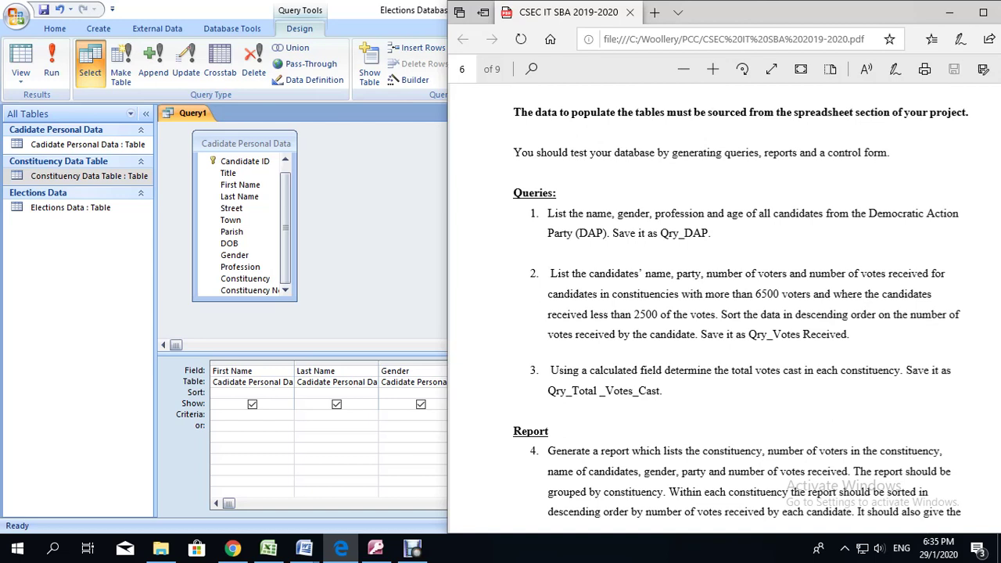
click(213, 414)
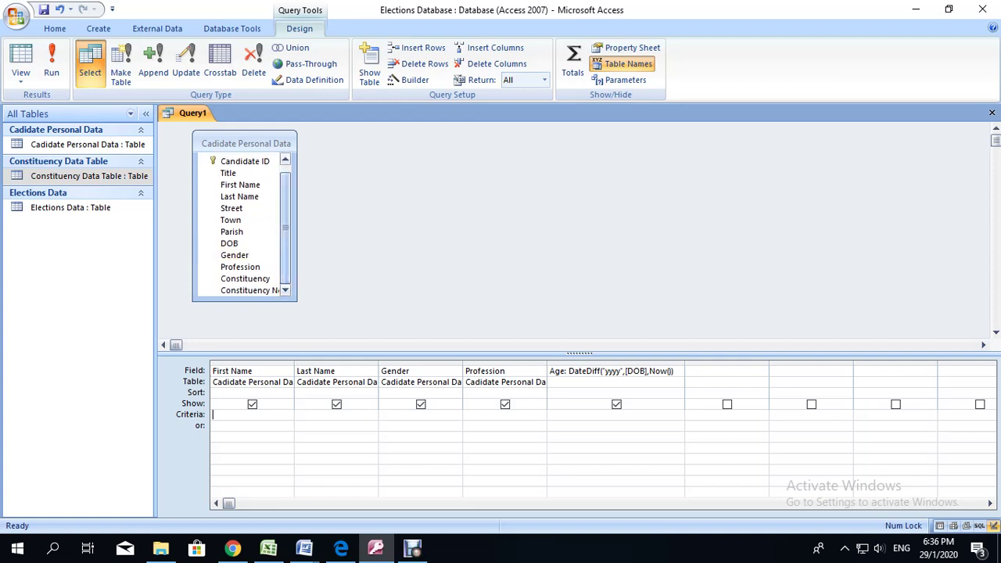
scroll(245, 227, up, 1)
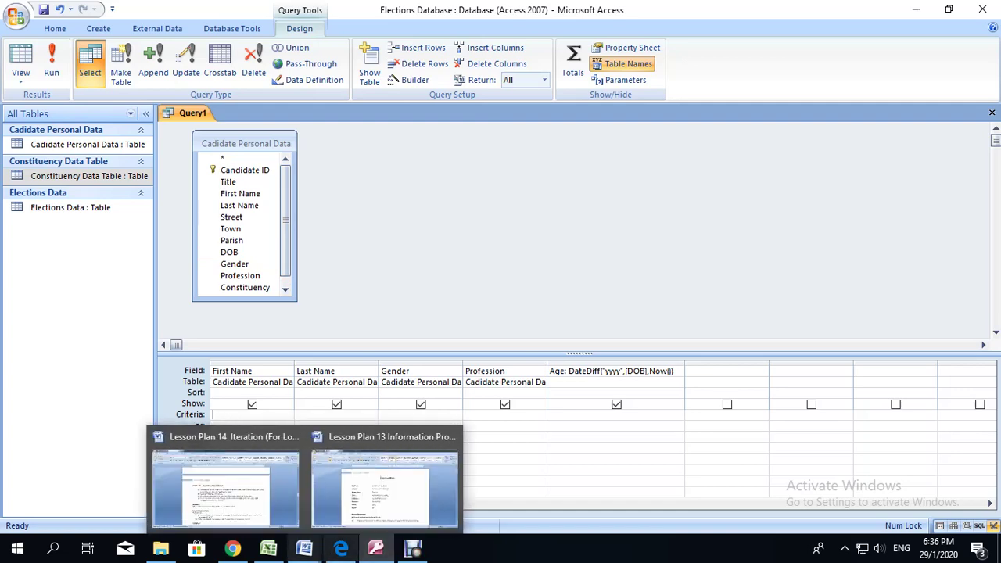
click(341, 547)
scroll(740, 313, up, 3)
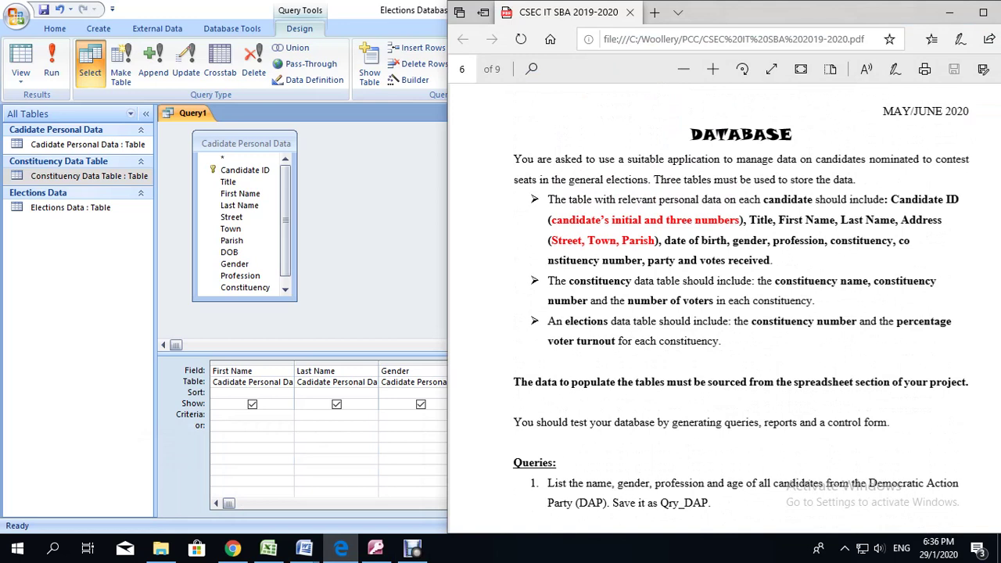
drag(646, 260, 677, 260)
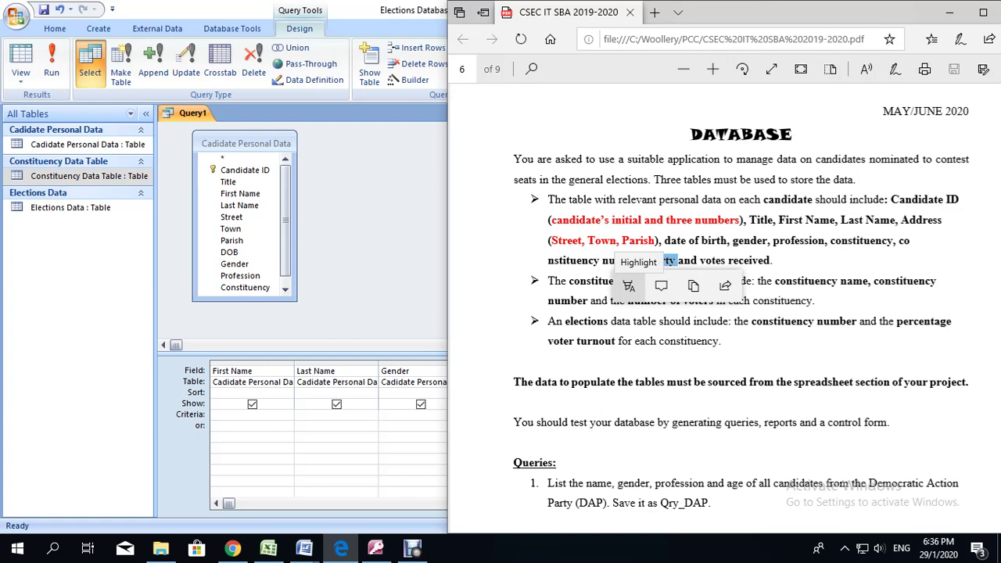
Step: Switch to Elections.xlsx in Excel and paste the copied vote figures as values only into Votes Received from N2 on the Cadidate Personal Data sheet
click(412, 548)
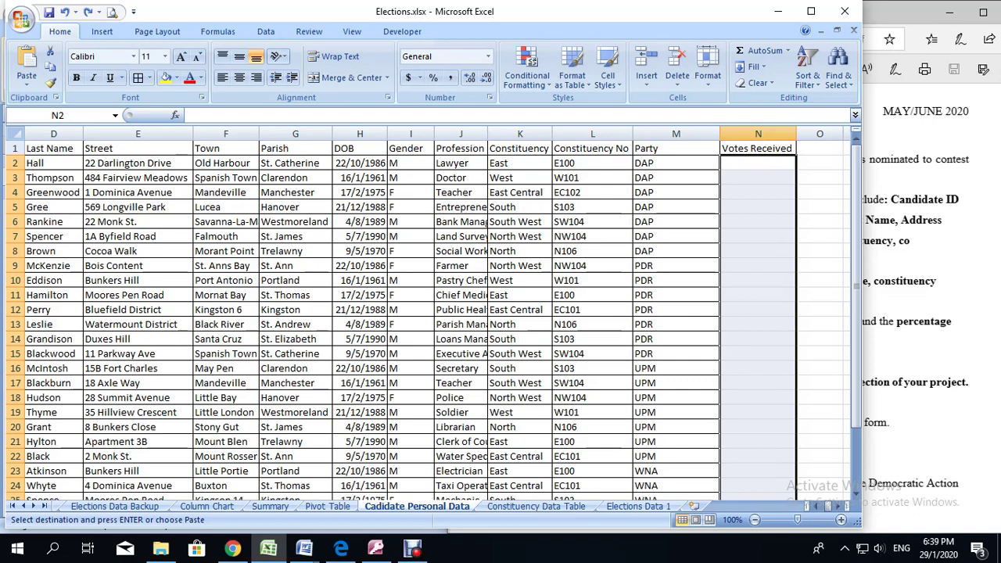
click(115, 506)
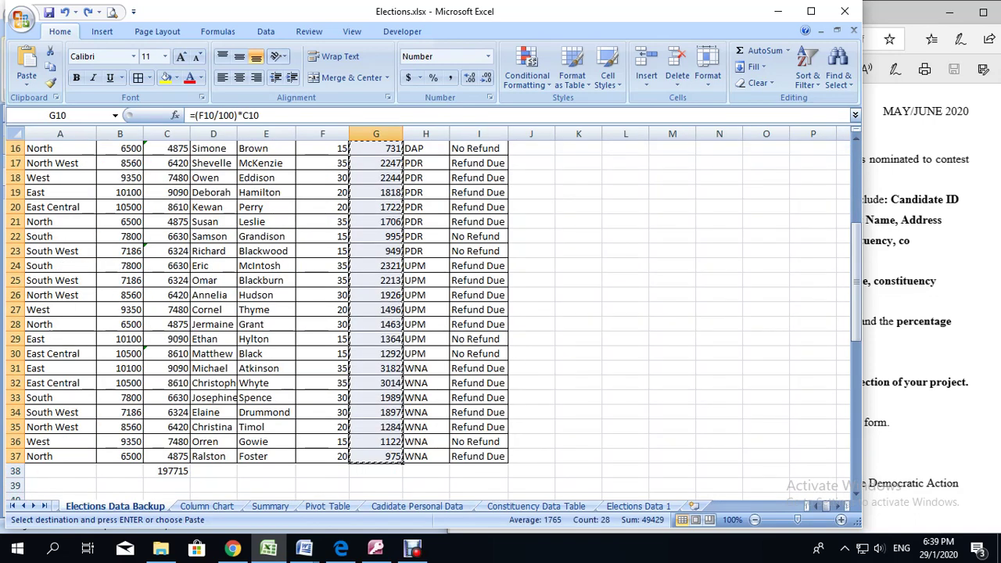
click(416, 506)
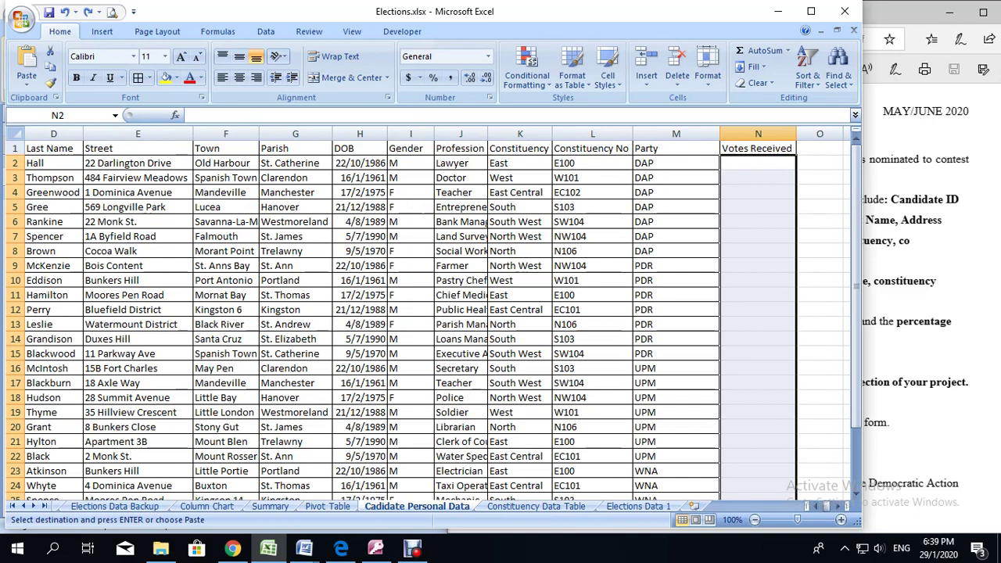
right_click(752, 162)
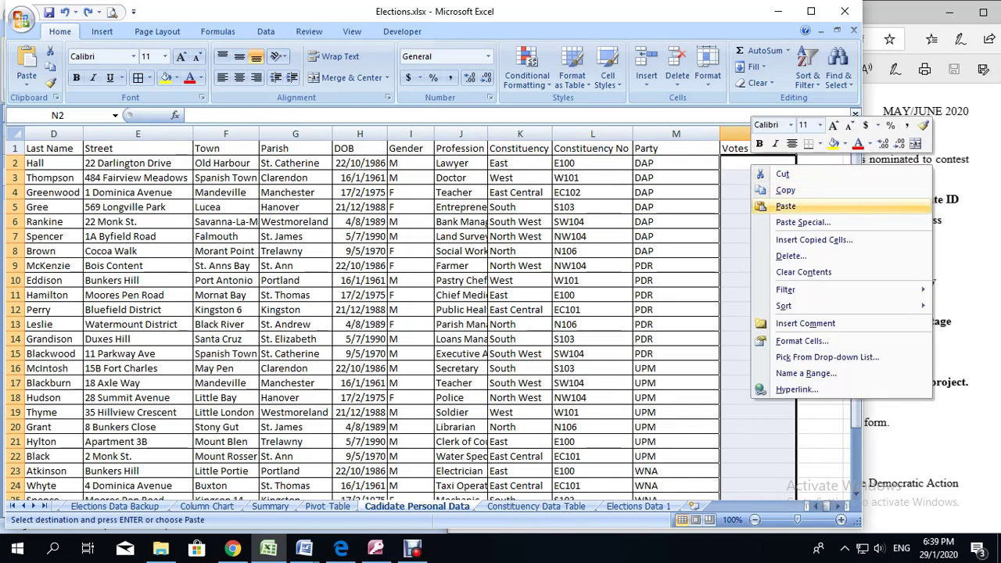
click(802, 222)
click(682, 164)
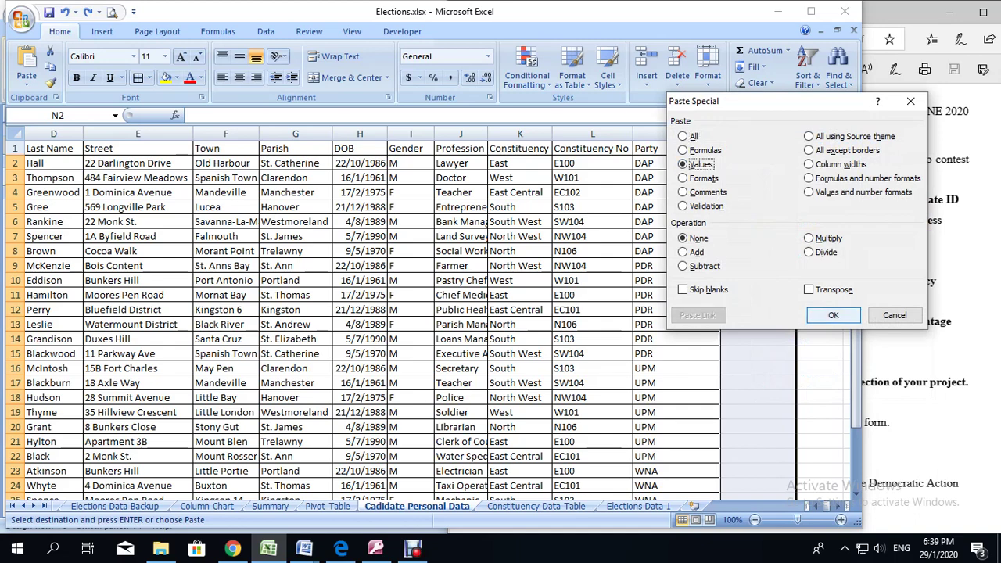
click(833, 315)
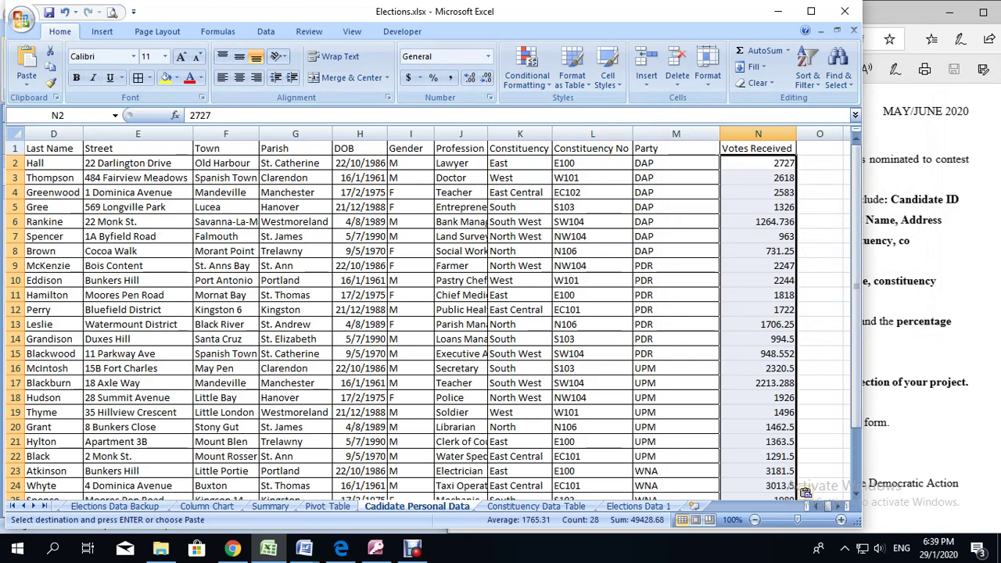
Step: Reduce the Votes Received figure in cell N6 to zero decimal places
click(758, 221)
click(486, 77)
click(486, 77)
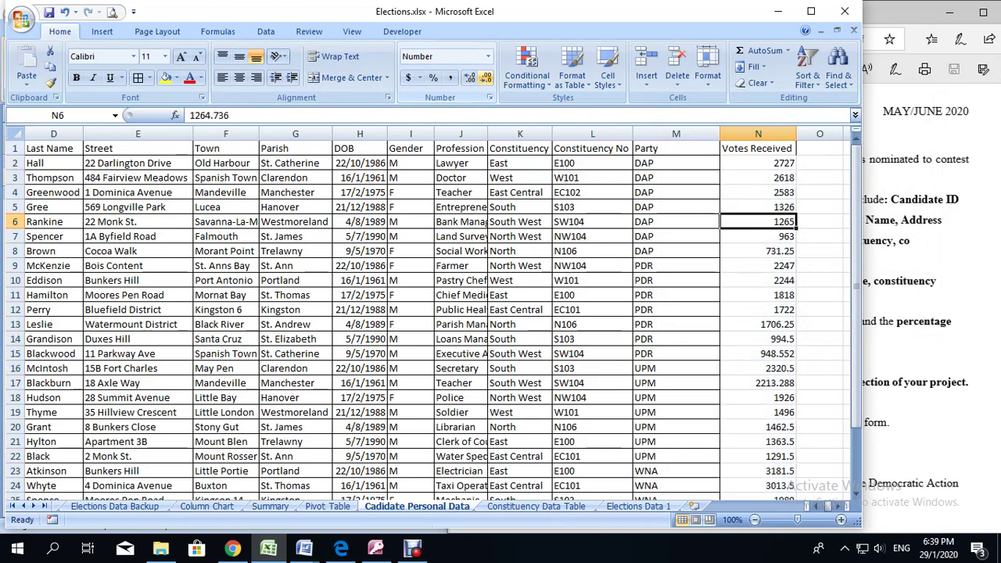
Step: Reduce the Votes Received figures in N8 and N13 to N17 to zero decimal places
click(486, 77)
scroll(437, 320, down, 2)
click(757, 163)
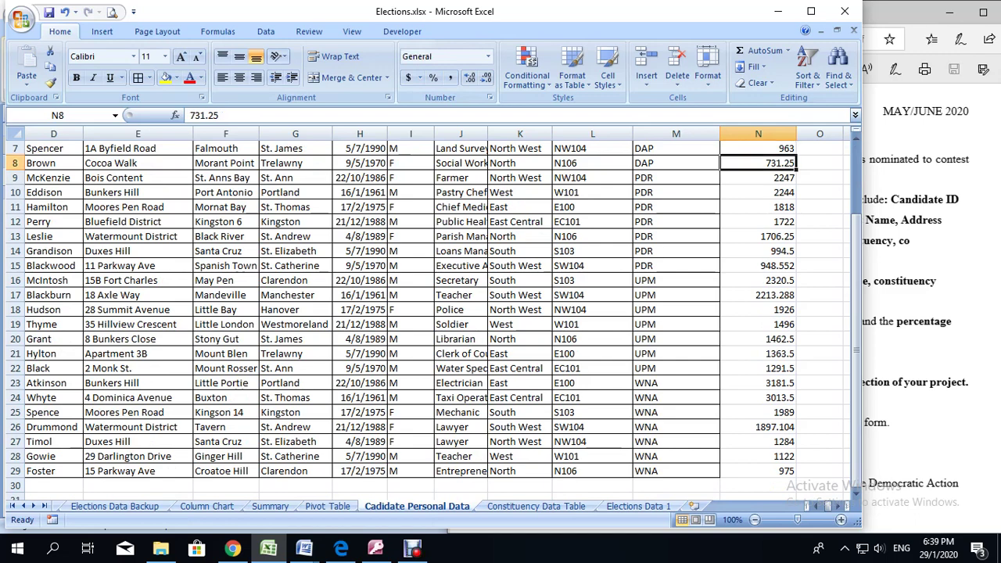
click(485, 77)
click(485, 77)
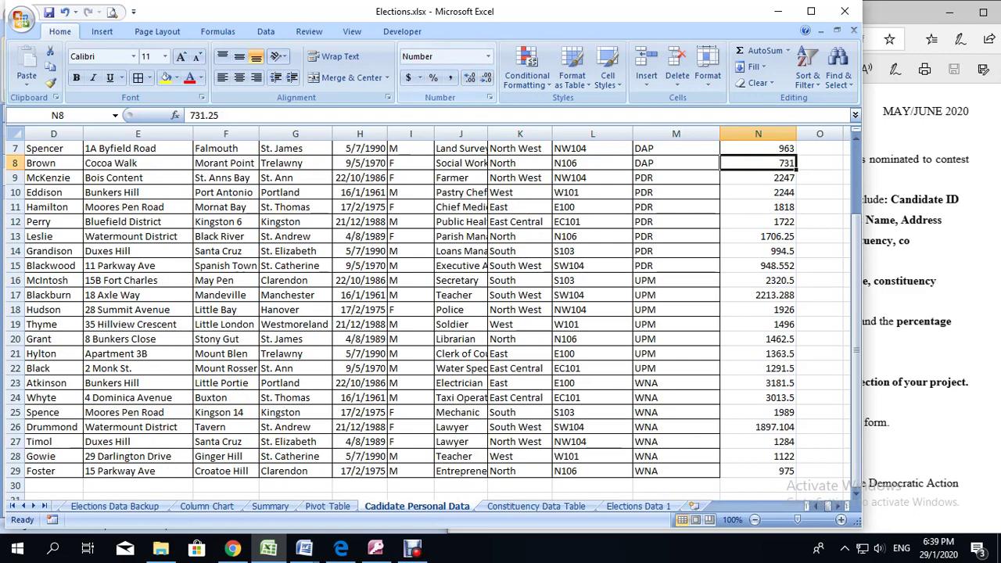
drag(758, 251, 758, 294)
click(485, 77)
click(485, 78)
click(486, 77)
Step: Reduce the Votes Received figures in N20 to N24 and N26 to zero decimal places
drag(759, 338, 758, 397)
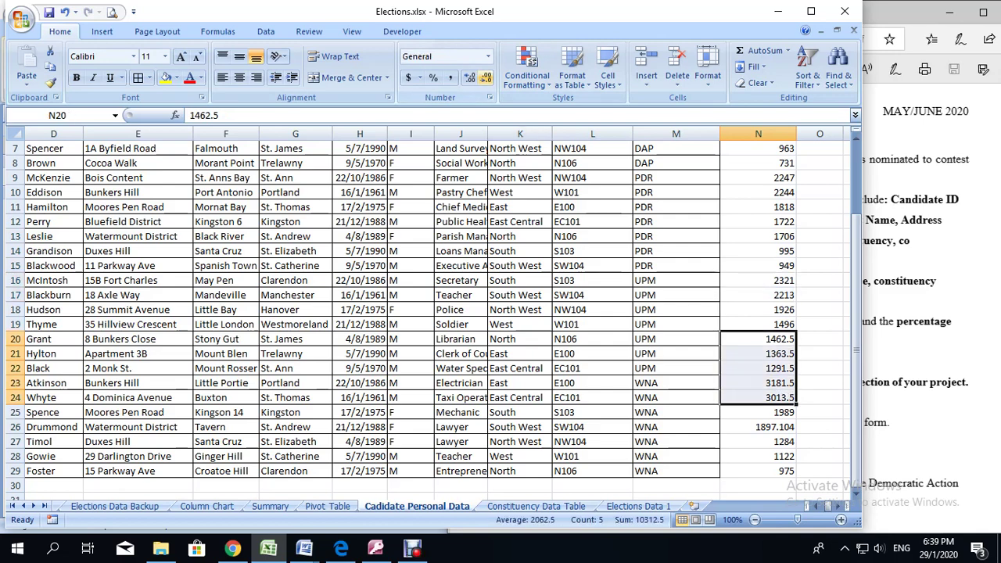
click(485, 77)
click(757, 427)
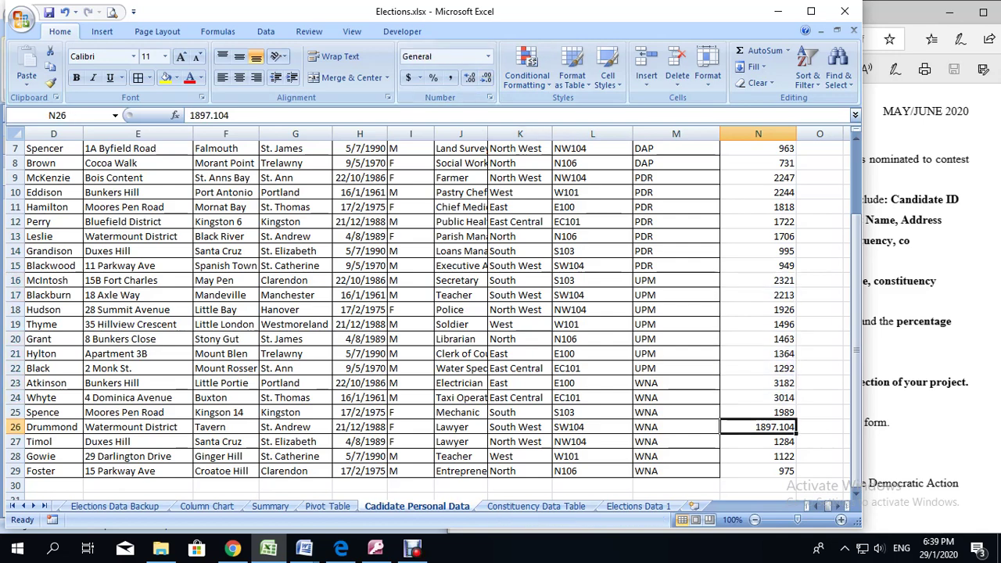
click(486, 78)
click(485, 78)
click(485, 78)
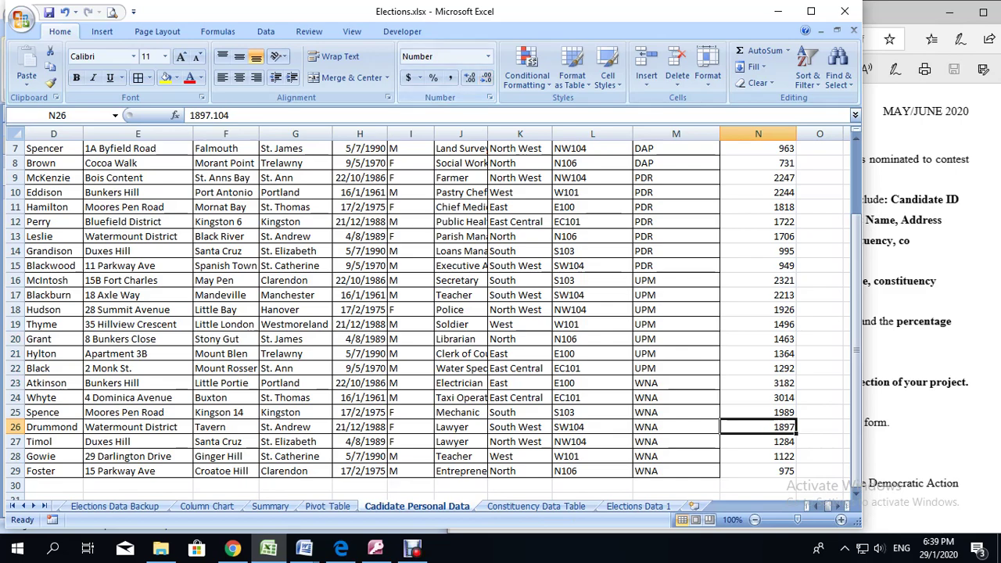
Step: Add borders to the Votes Received column down to row 29 to match the rest of the table
click(820, 382)
scroll(429, 316, up, 2)
scroll(430, 316, down, 4)
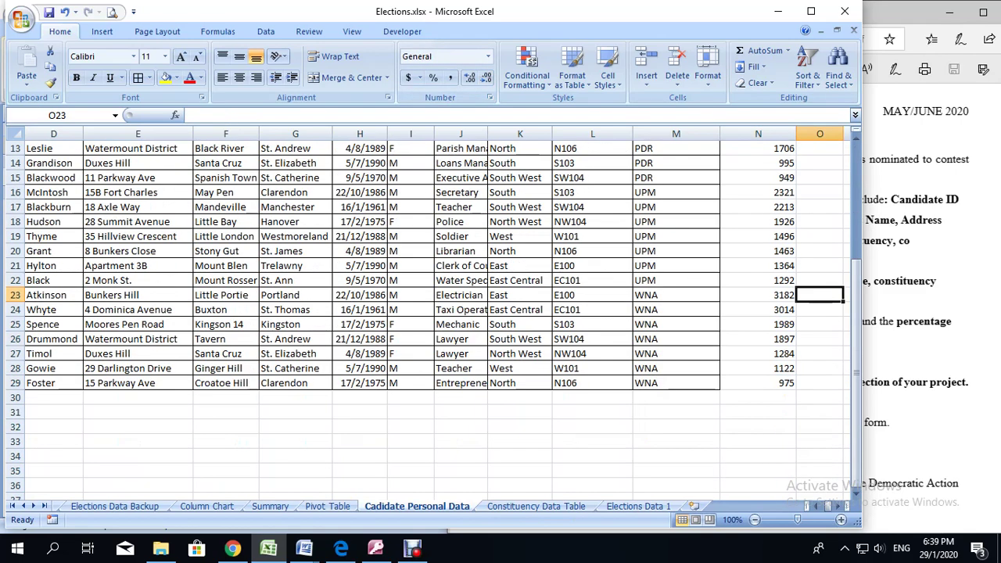
drag(758, 382, 793, 127)
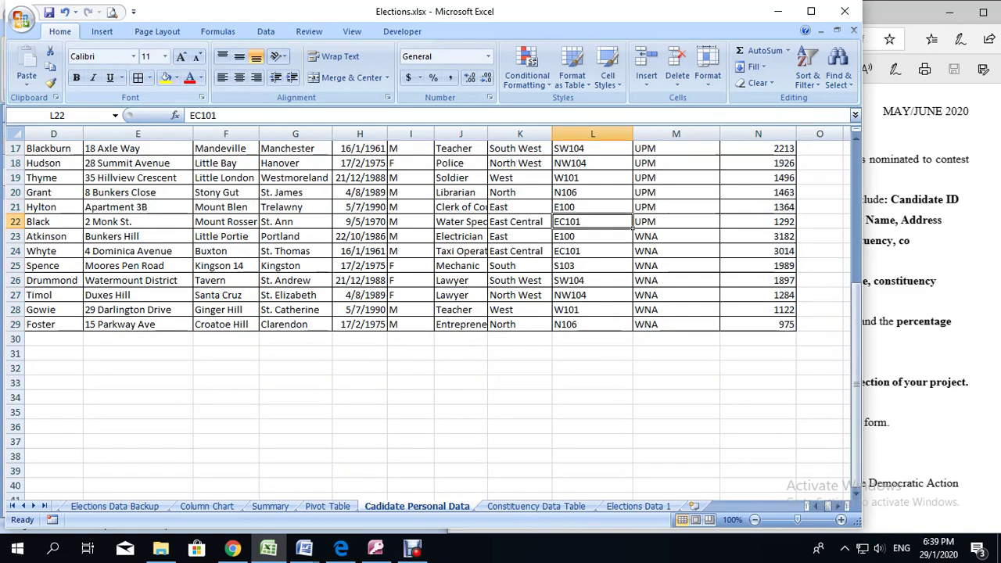
scroll(430, 313, up, 5)
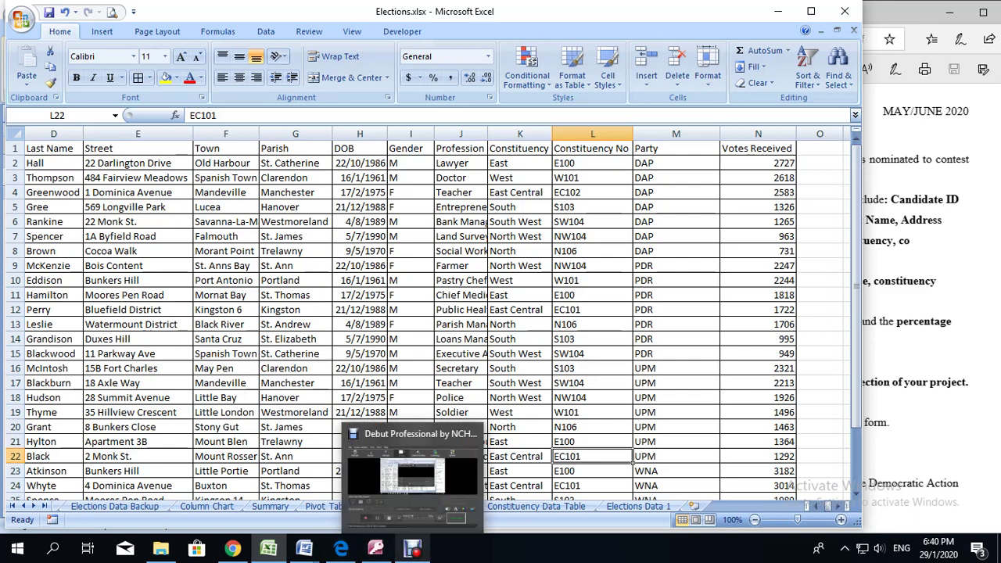
Step: Switch to the Elections Database in Access and close the Cadidate Personal Data table design
click(375, 548)
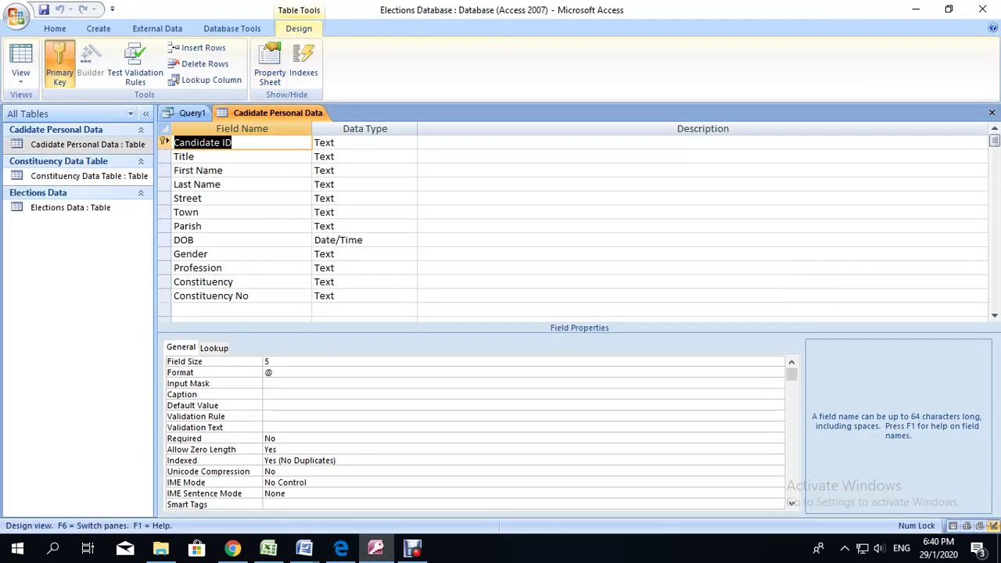
right_click(254, 114)
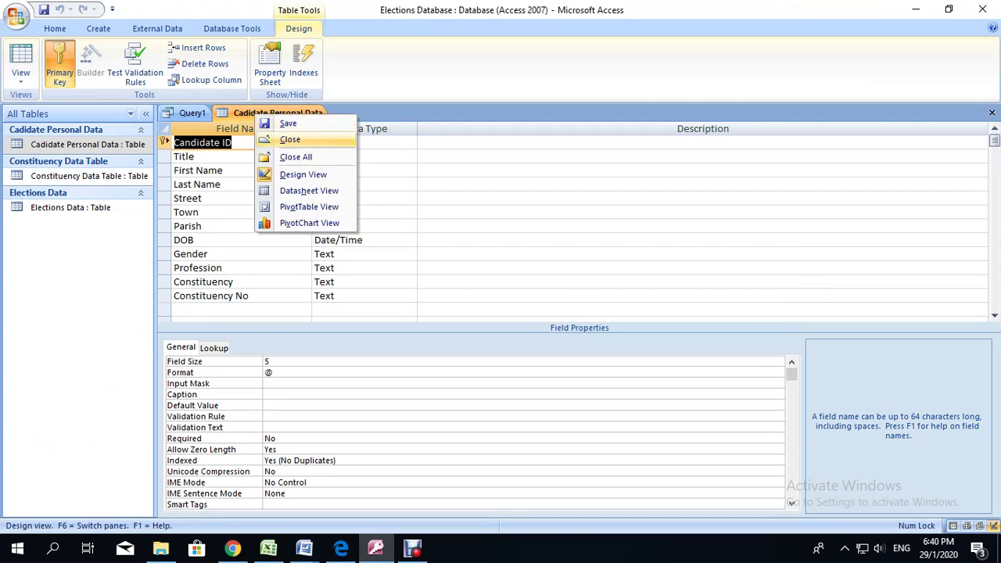
click(289, 139)
Step: Check the required query name in the brief, save the query as Qry_DAP and close it
right_click(192, 114)
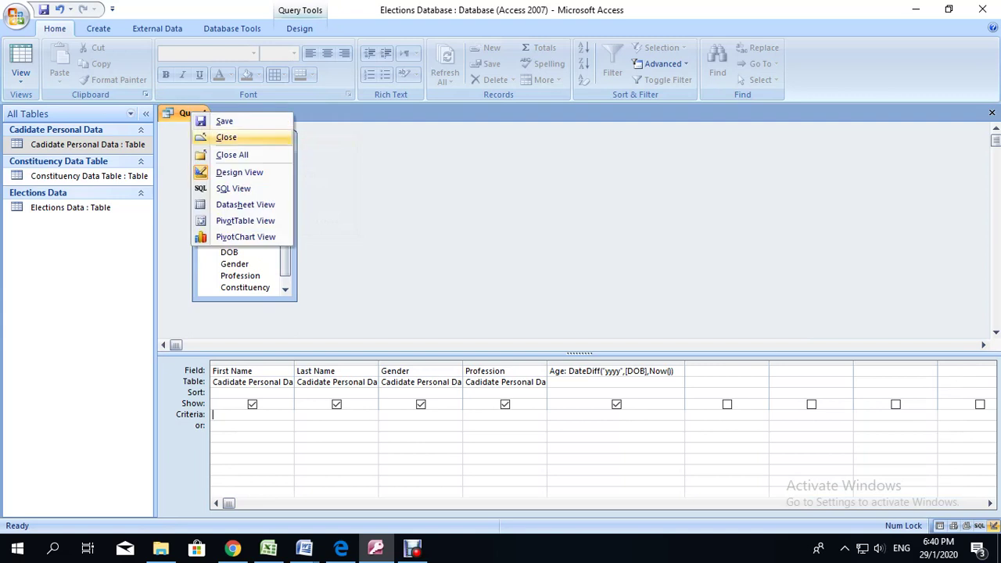
click(224, 122)
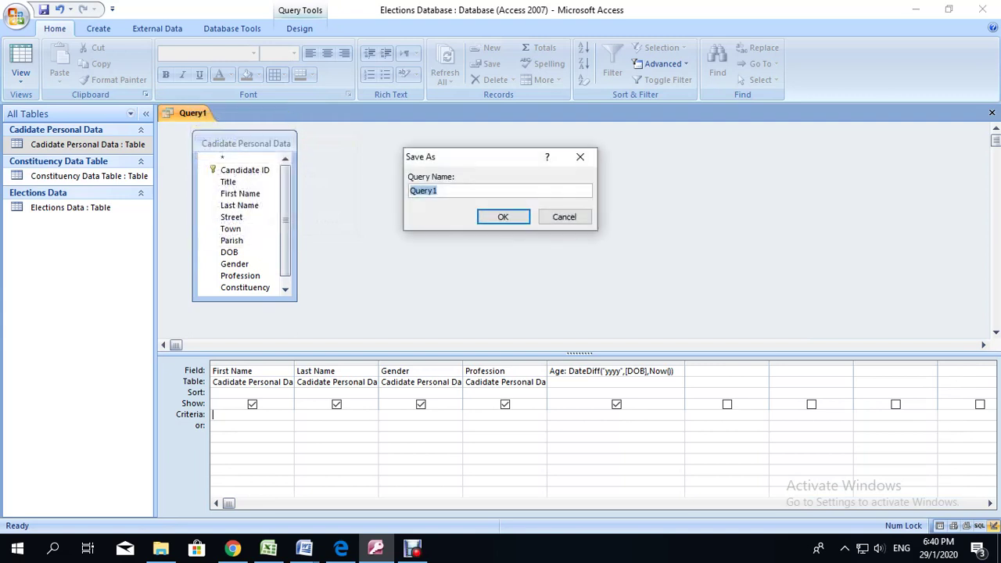
mouse_move(341, 548)
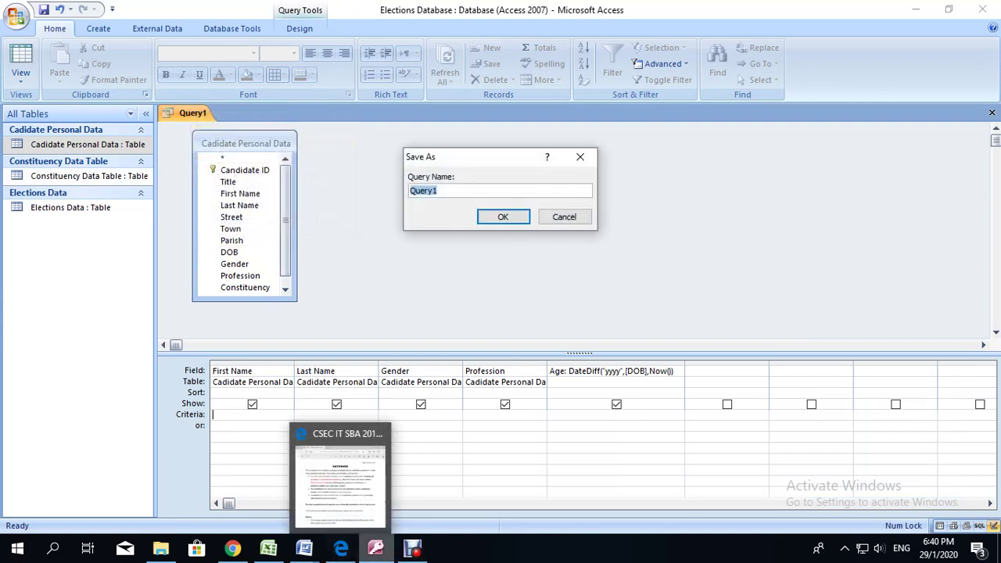
click(340, 549)
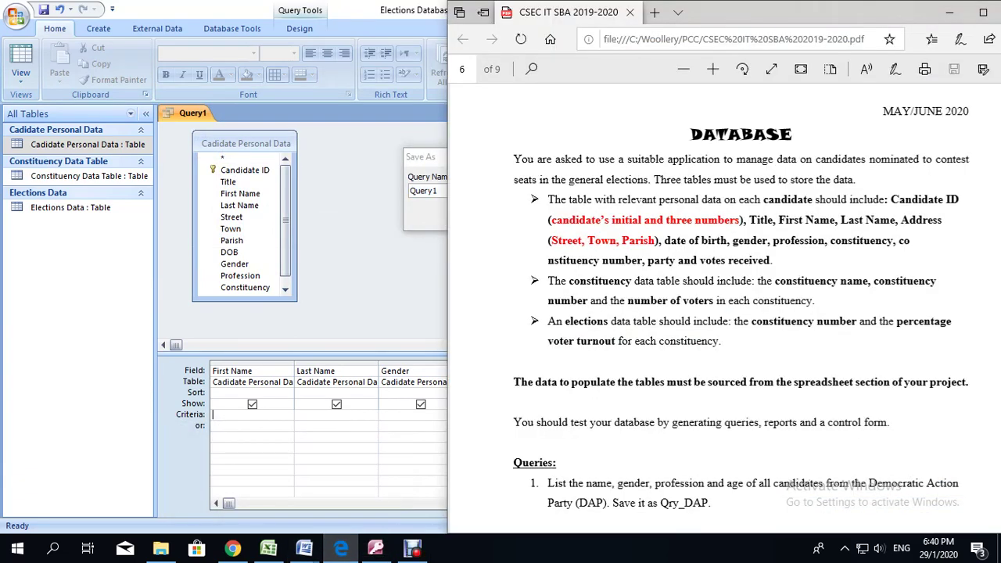
scroll(709, 308, down, 2)
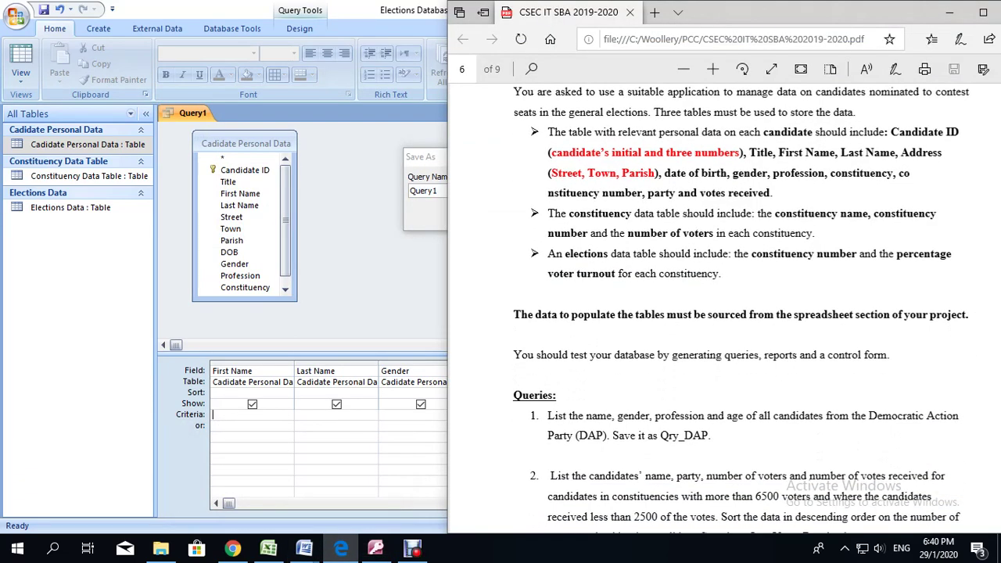
key(alt+Tab)
drag(439, 190, 415, 190)
text(Qry_DAP)
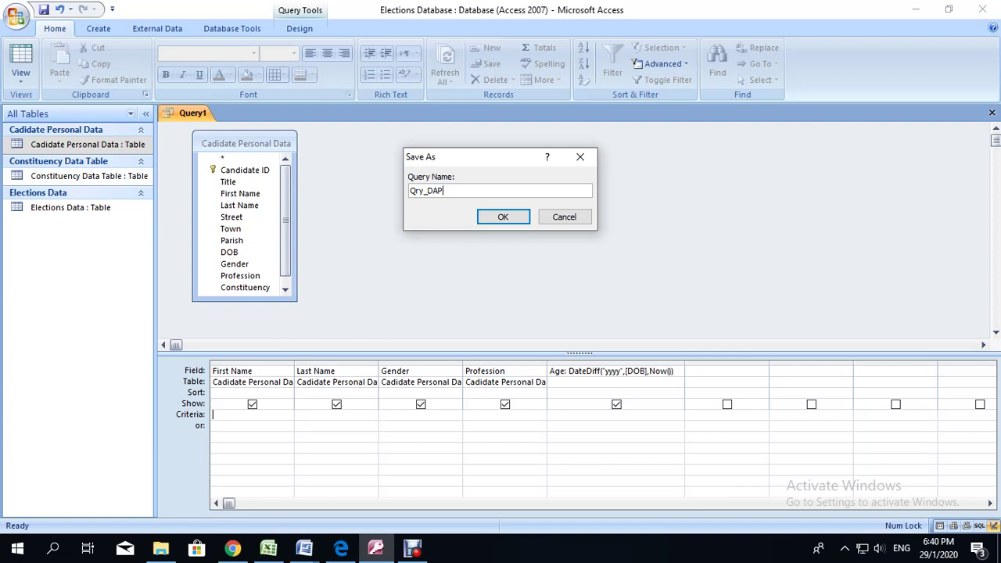
key(Return)
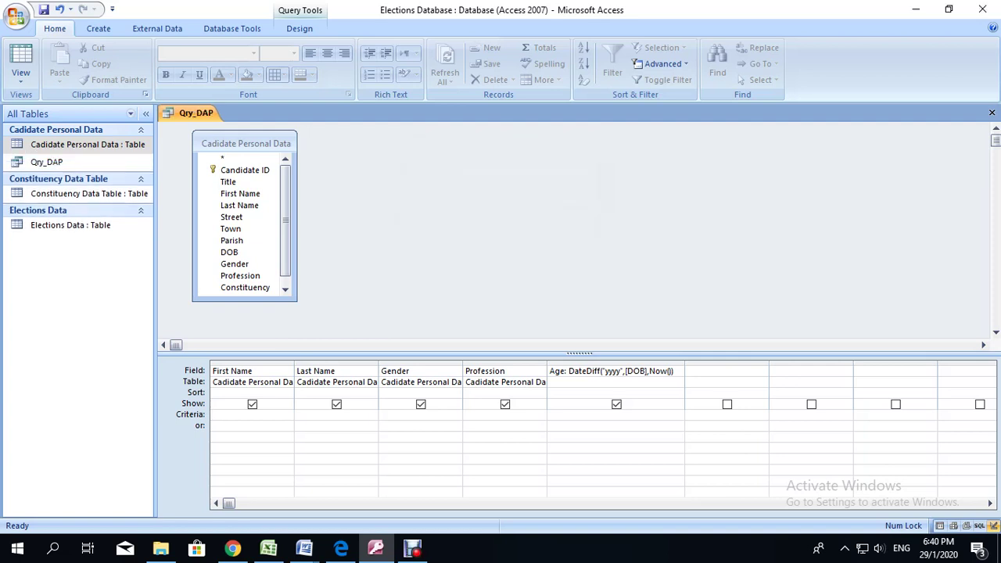
right_click(195, 113)
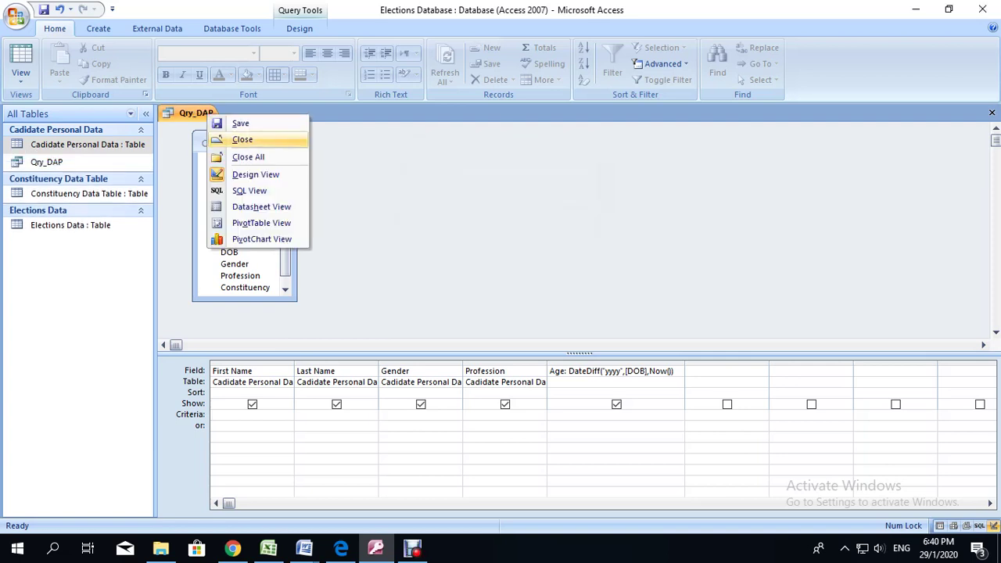
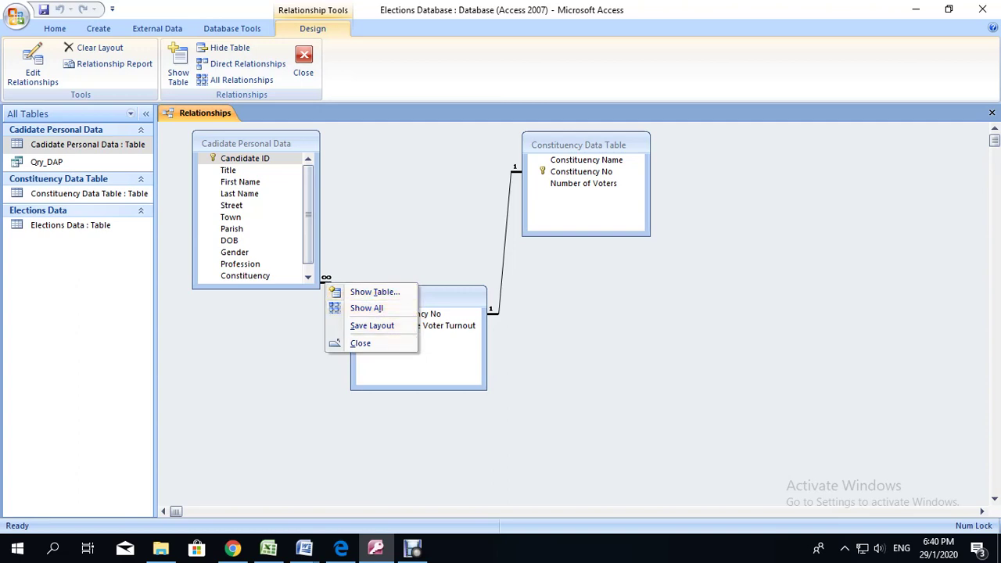
Step: Delete the relationship between Cadidate Personal Data and Elections Data, and hide the Cadidate Personal Data table in the relationships layout
key(Escape)
right_click(337, 301)
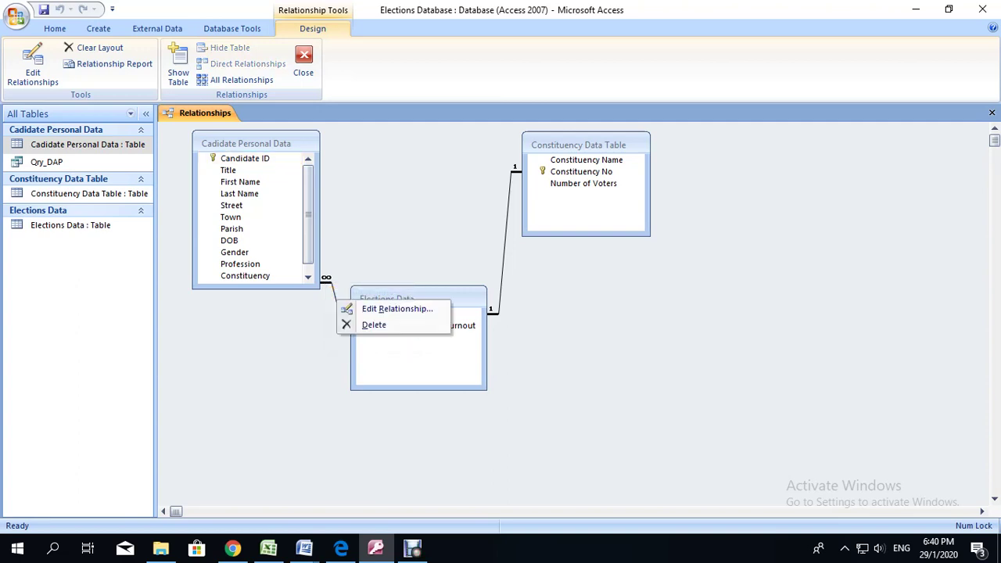
click(374, 325)
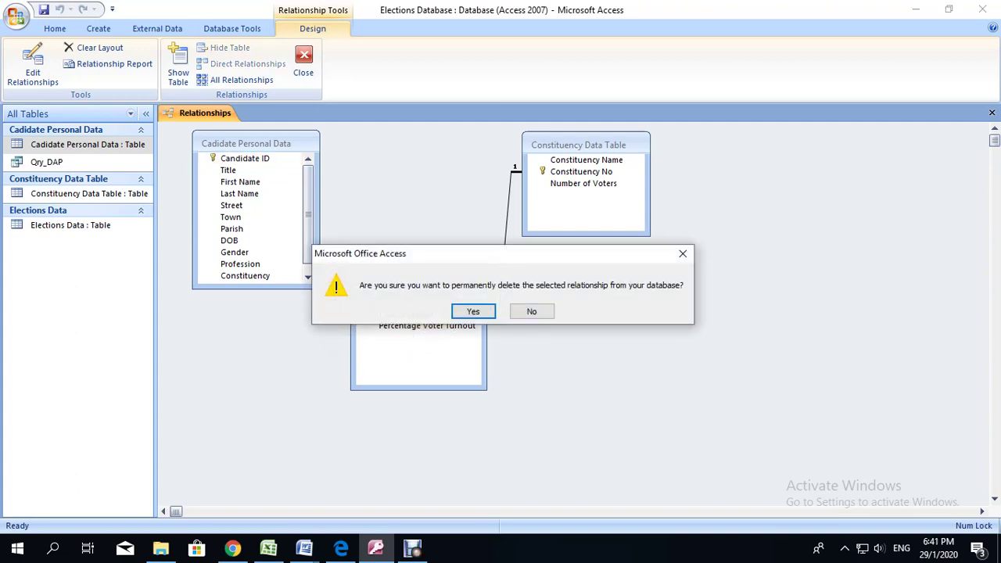
key(Return)
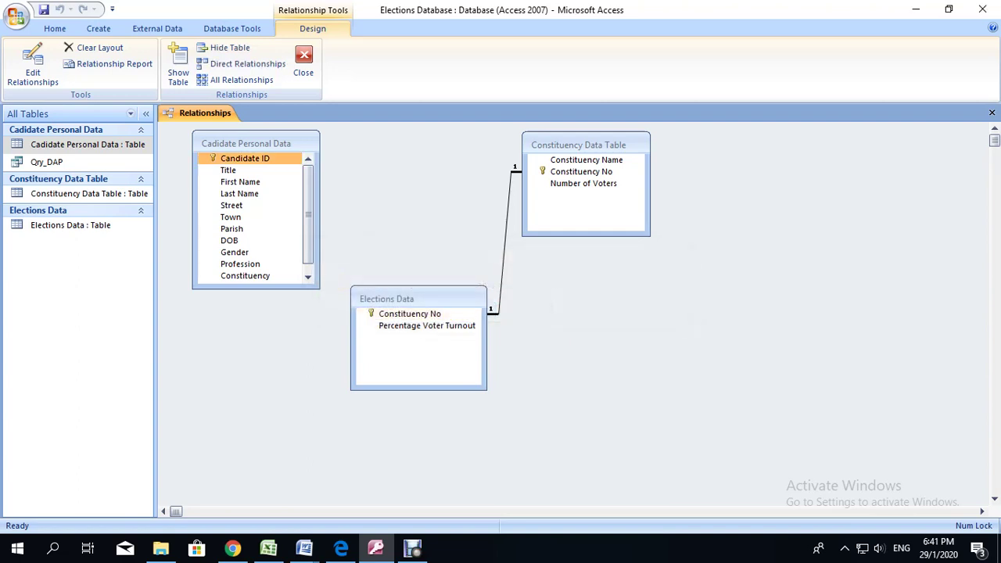
right_click(274, 144)
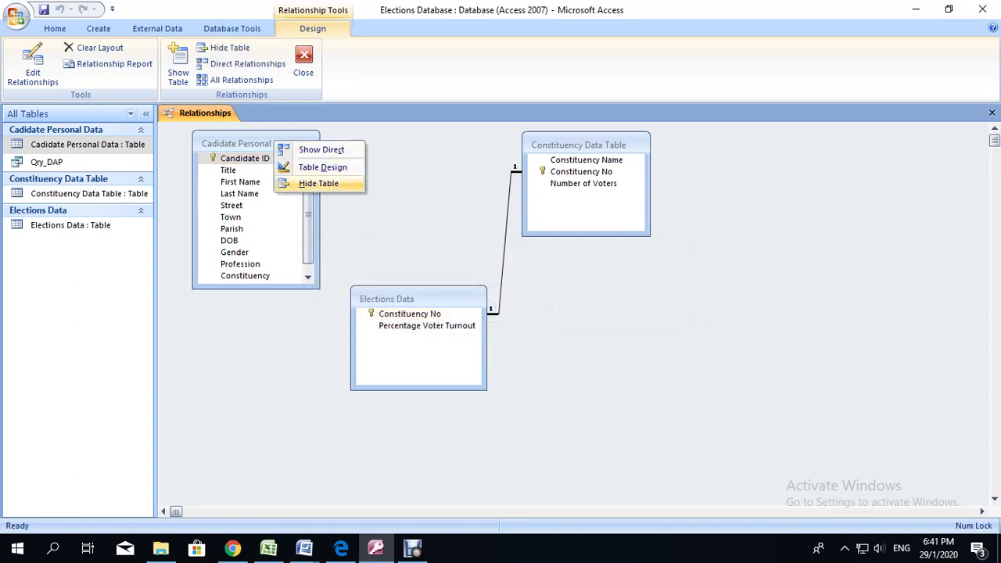
click(318, 183)
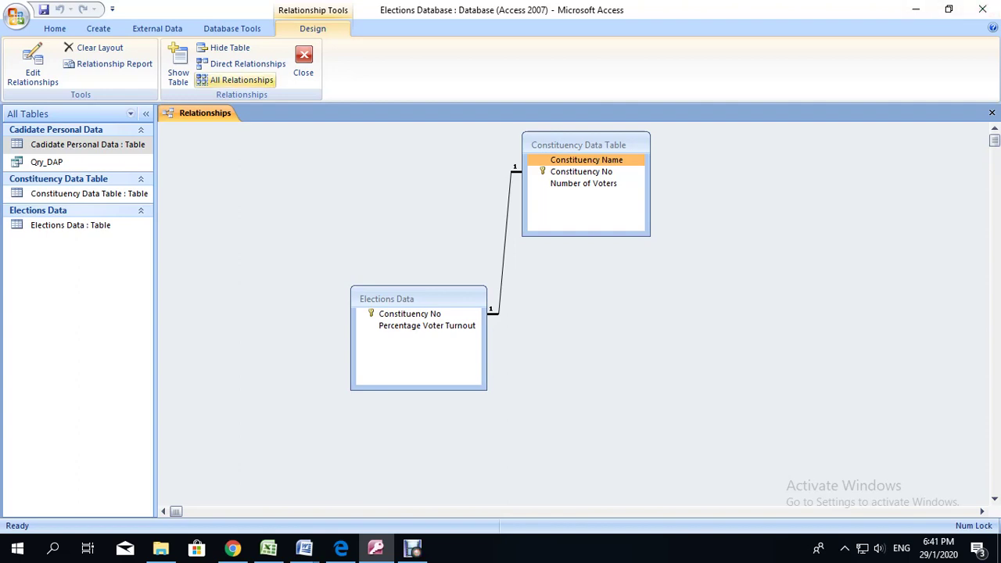
Step: Delete the Cadidate Personal Data table from the database
click(88, 145)
right_click(107, 141)
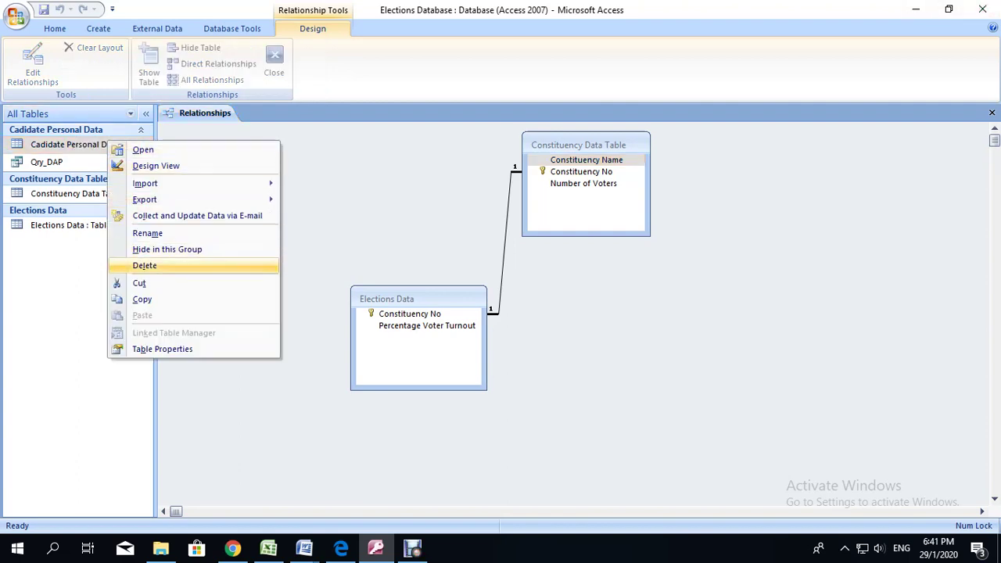
click(148, 264)
click(445, 314)
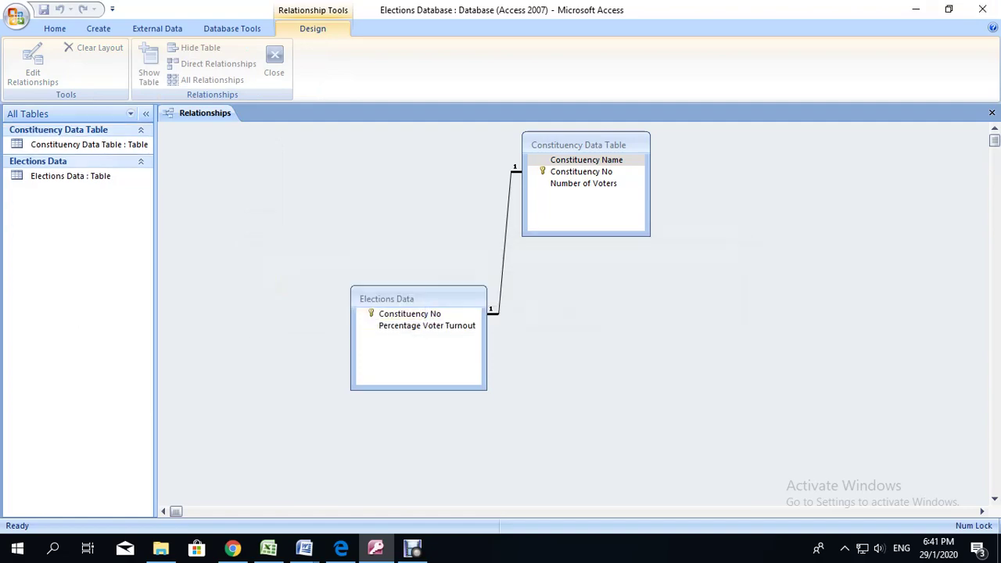
Step: Switch to Elections.xlsx in Excel and copy the full candidate table, A1 to N29, from the Cadidate Personal Data sheet
click(268, 548)
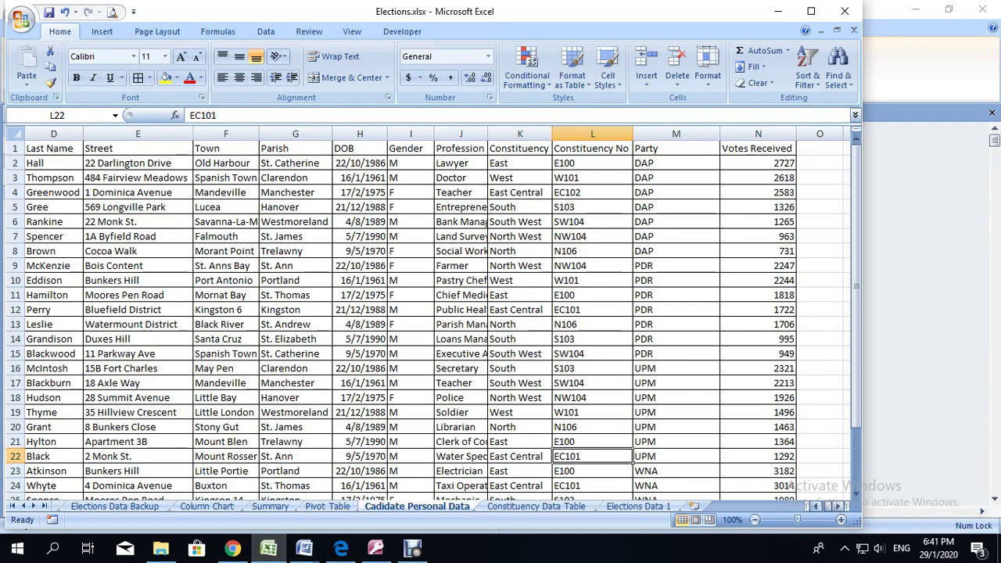
click(815, 506)
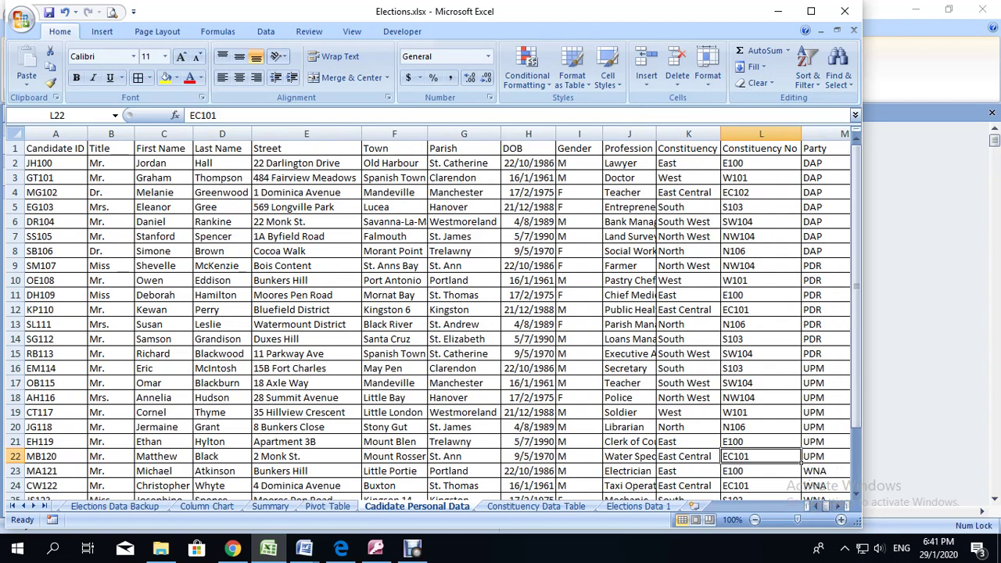
drag(56, 148, 749, 474)
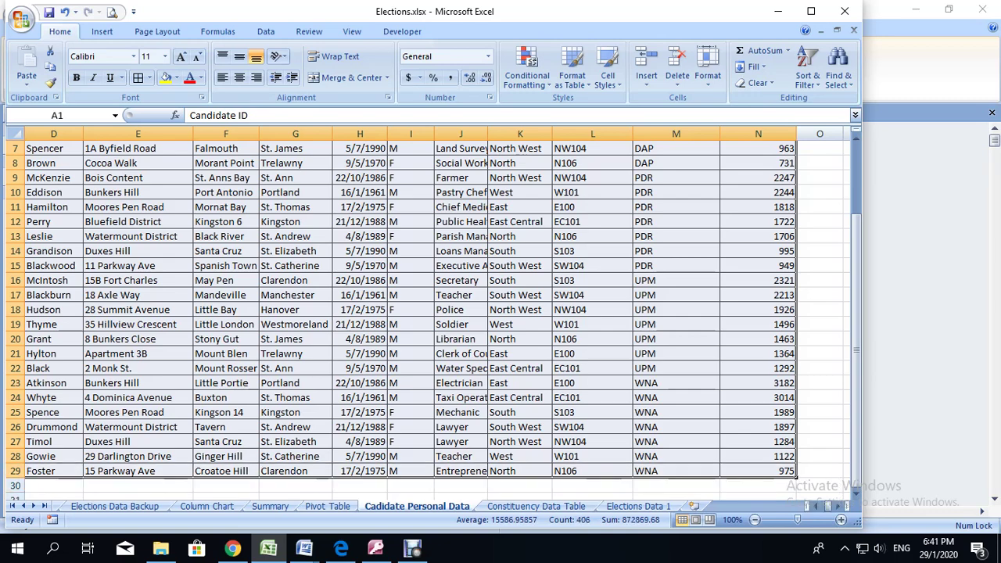
right_click(749, 474)
click(779, 262)
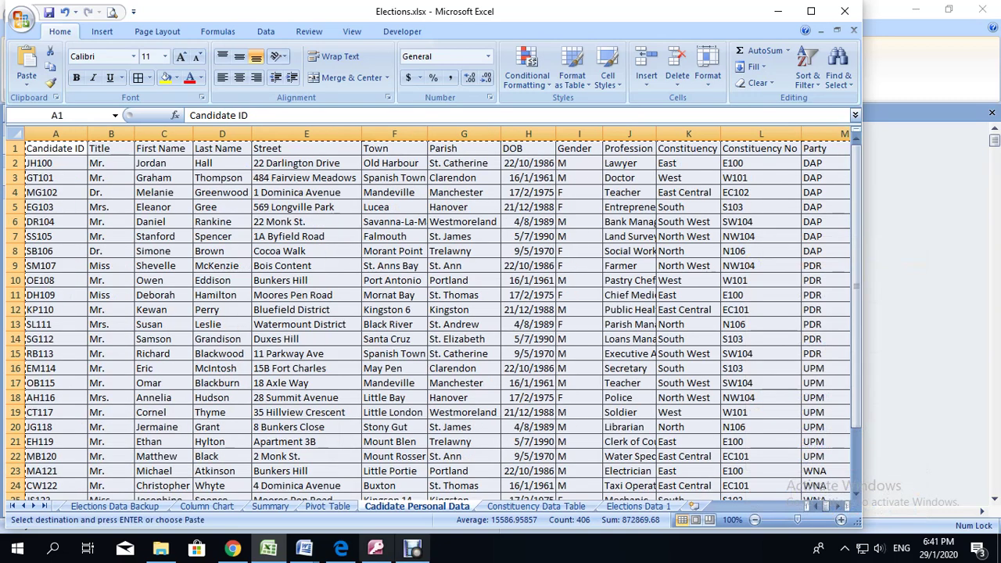
Step: Switch to Access, paste the copied candidate data as a new Cadidate Personal Data table, and open that table
click(376, 547)
right_click(96, 285)
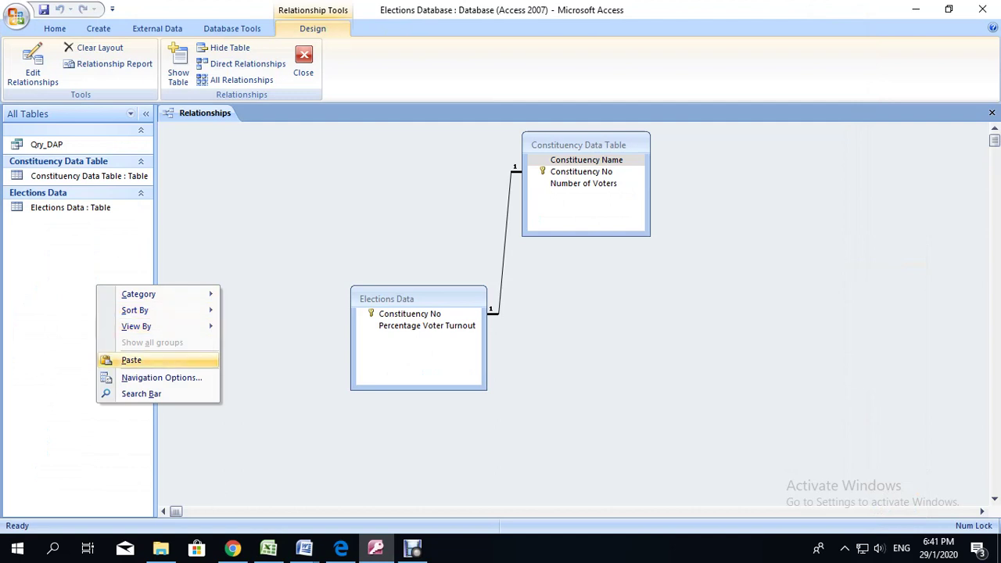
click(127, 359)
click(473, 311)
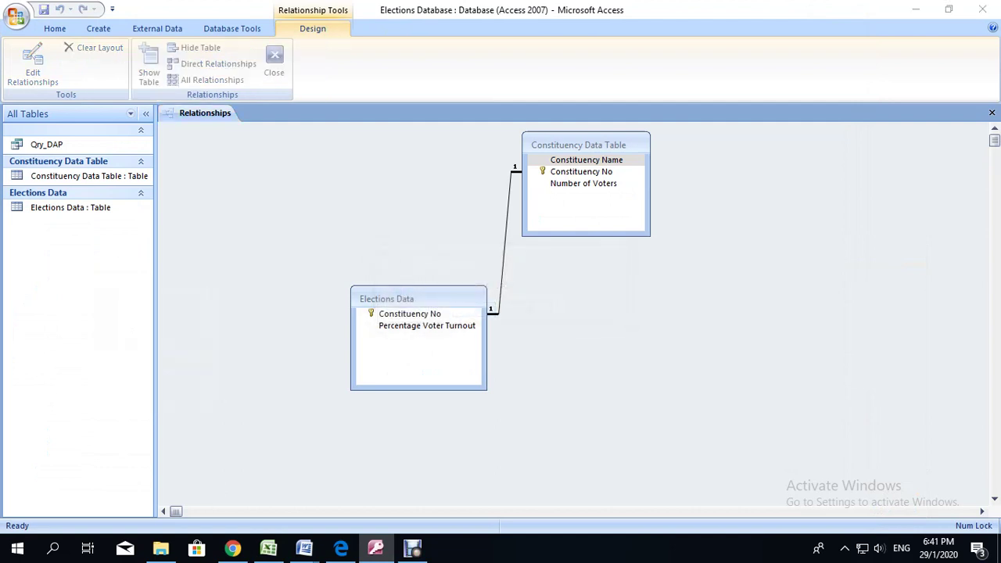
click(502, 311)
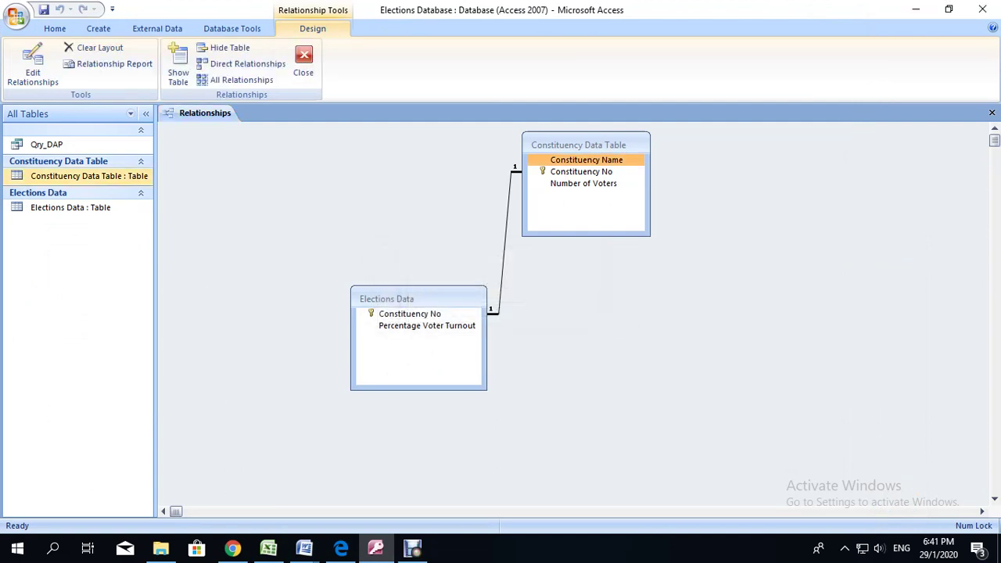
click(70, 207)
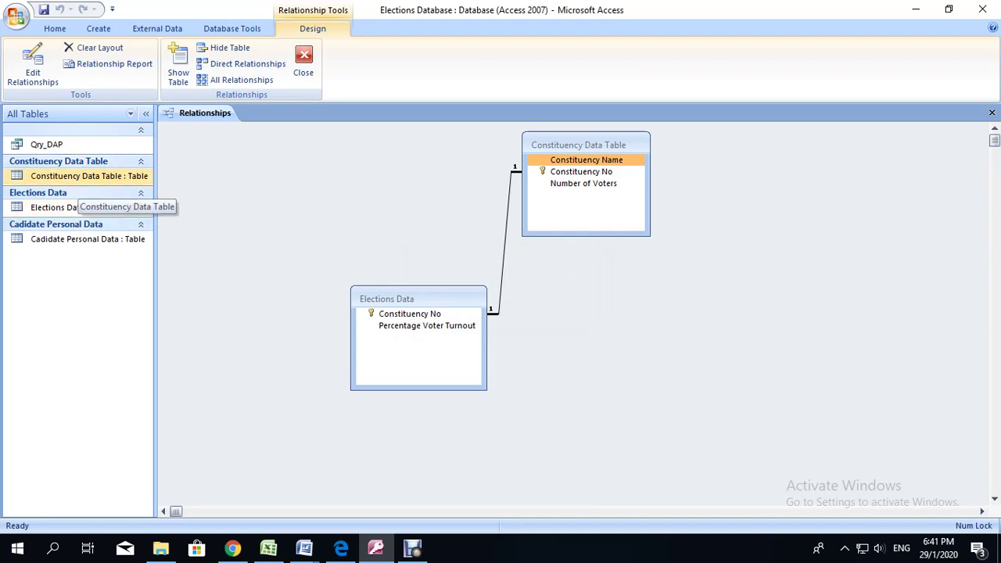
double_click(79, 238)
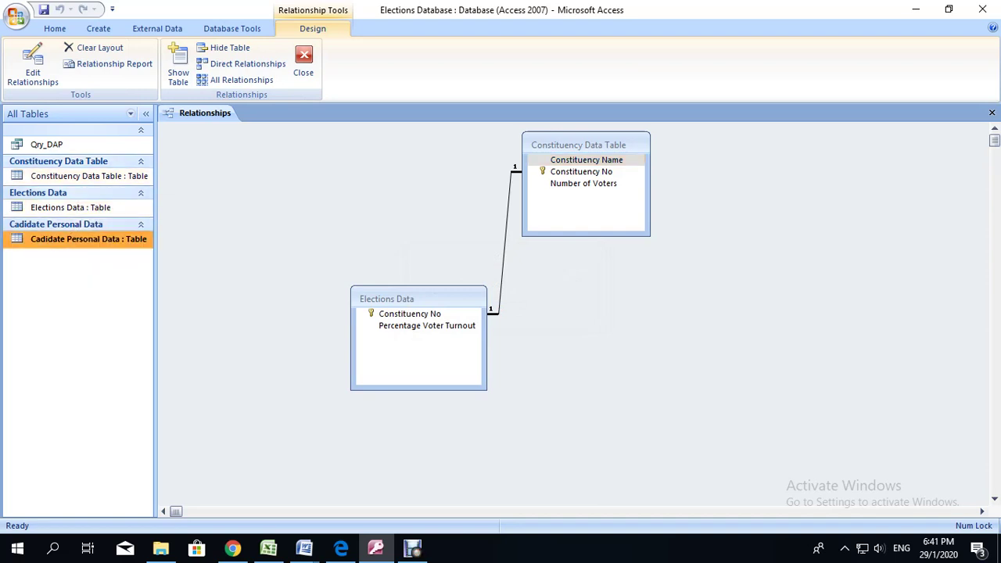
Step: Switch the Cadidate Personal Data table to Design view and make Candidate ID its primary key
scroll(572, 316, down, 4)
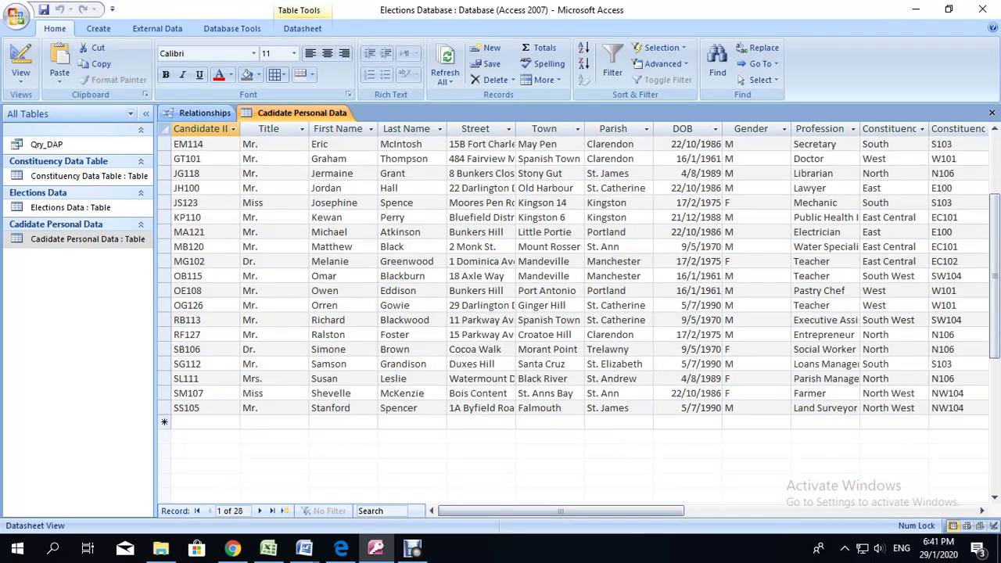
scroll(572, 316, up, 4)
right_click(325, 113)
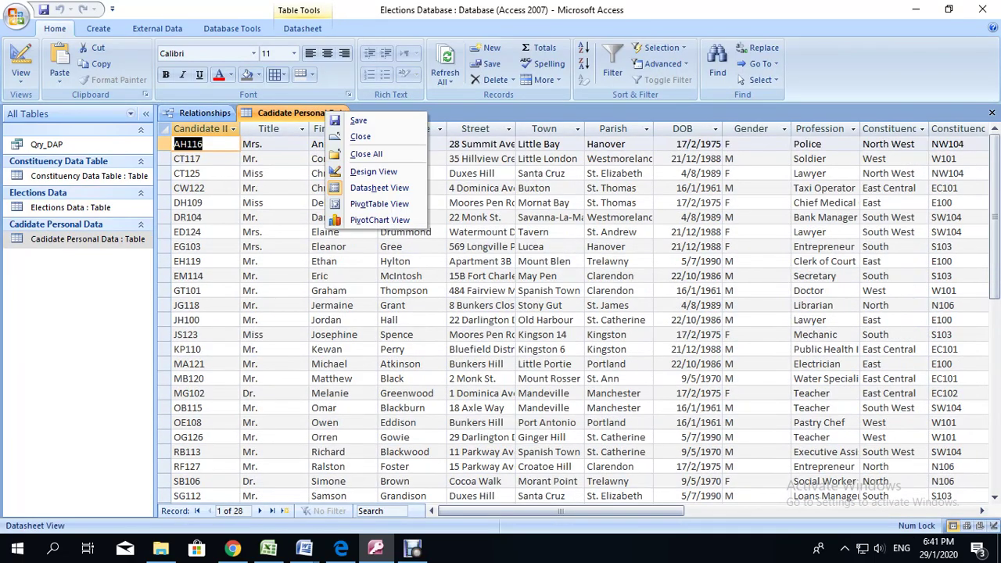
click(374, 171)
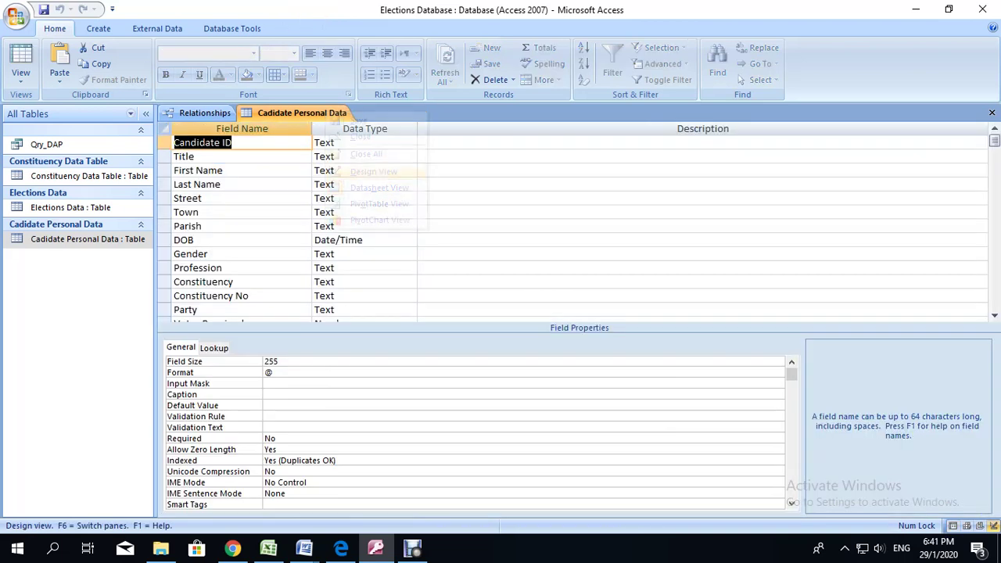
click(165, 142)
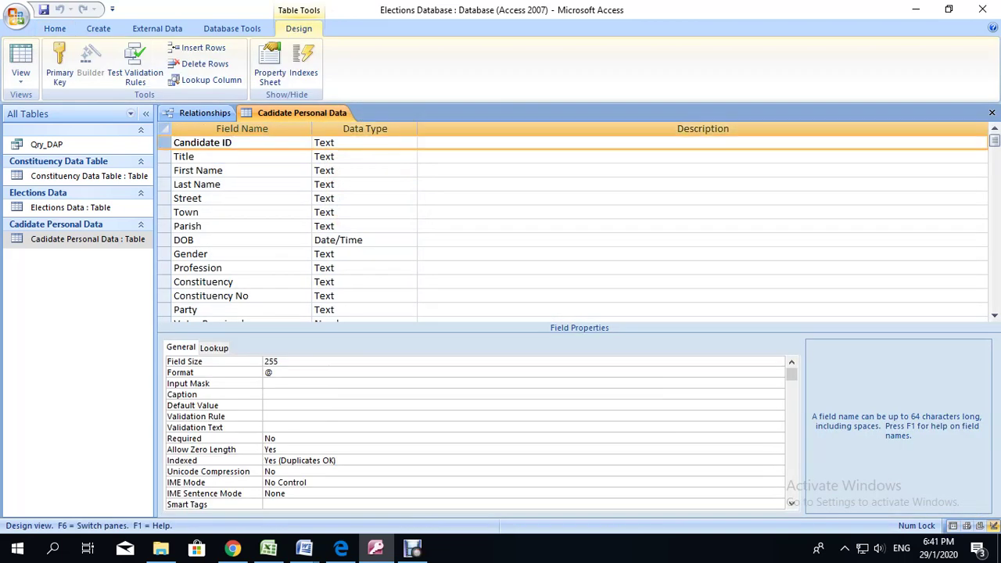
click(59, 67)
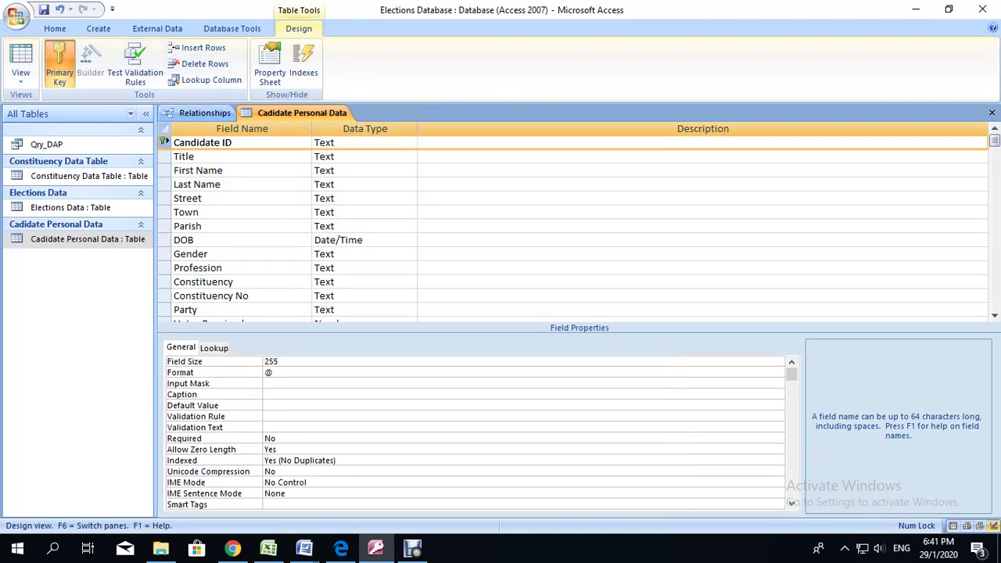
Step: Set the field size of both the Candidate ID and Constituency No fields to 5
click(273, 361)
key(BackSpace)
key(BackSpace)
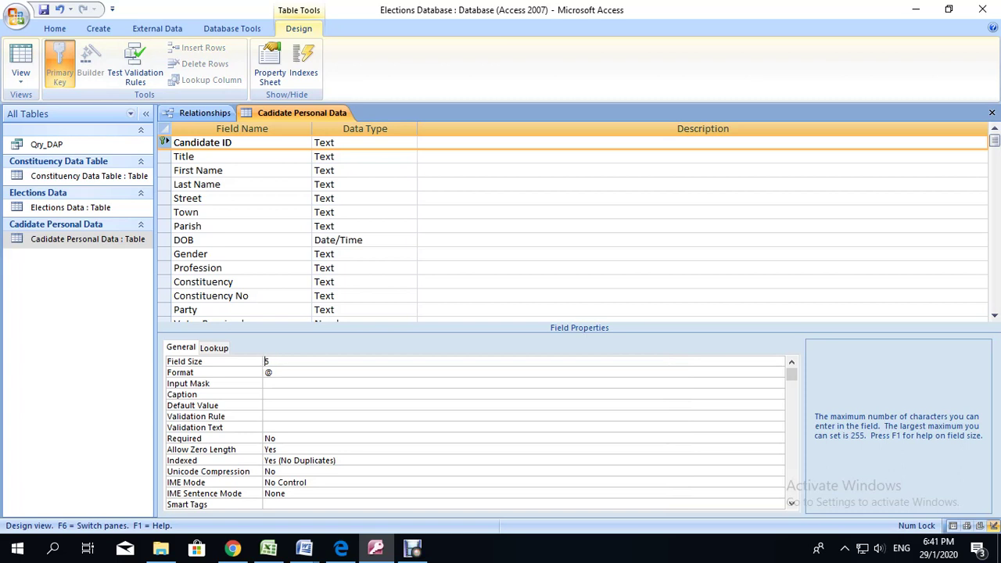
scroll(570, 227, down, 1)
click(224, 254)
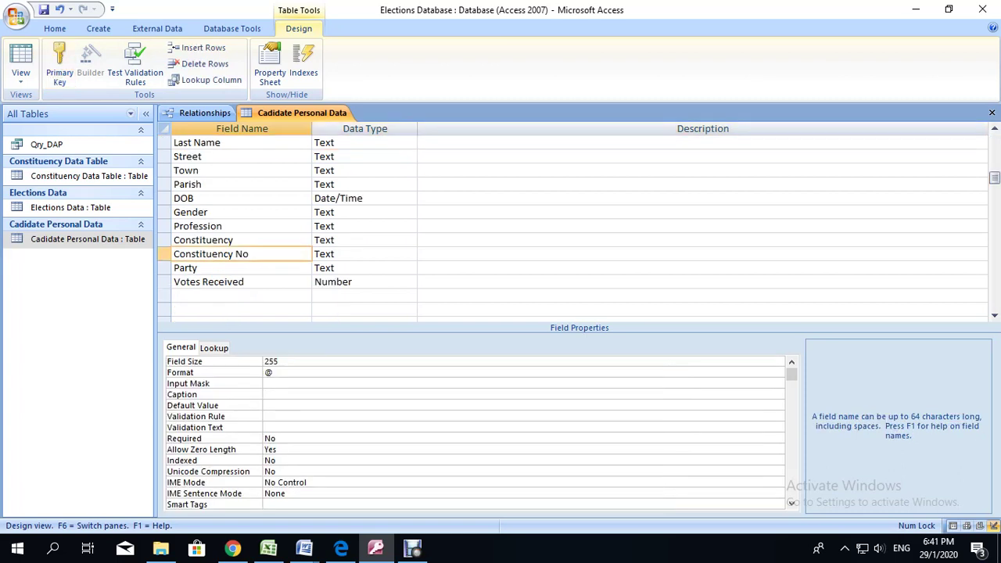
key(F6)
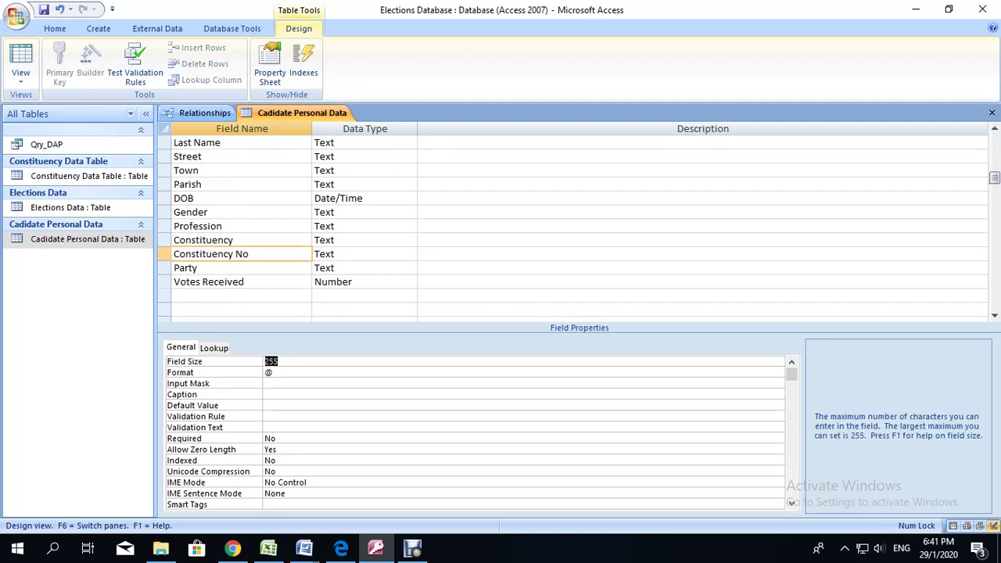
text(5)
click(334, 254)
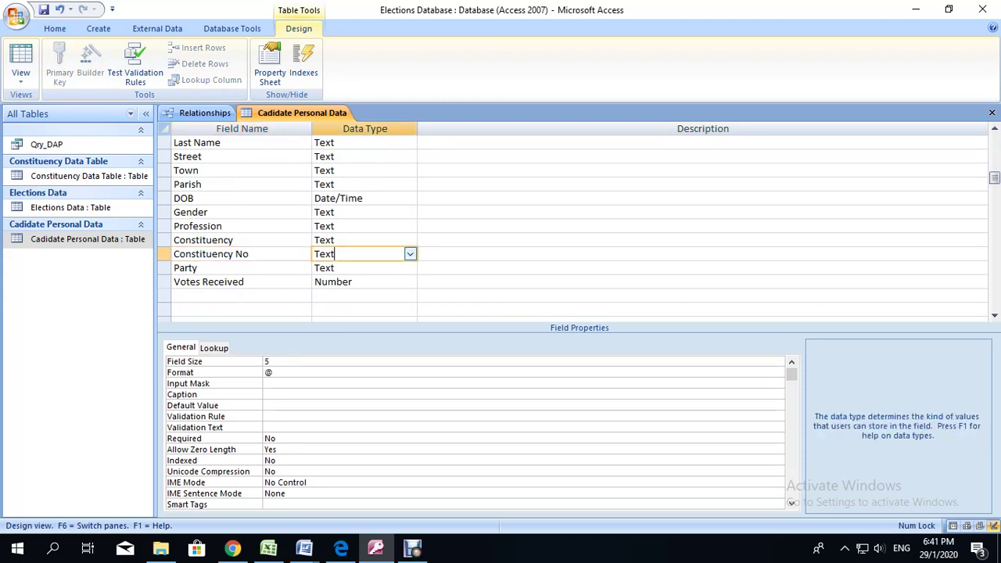
Step: Check the Votes Received and DOB field properties, save the table design accepting the shorter field sizes, and close the table
click(351, 281)
scroll(351, 281, up, 1)
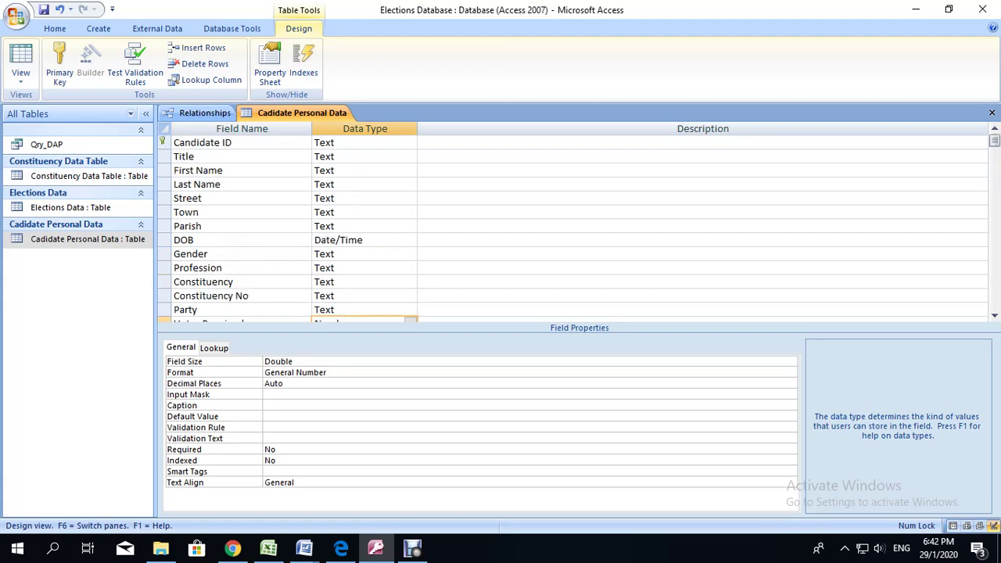
click(356, 240)
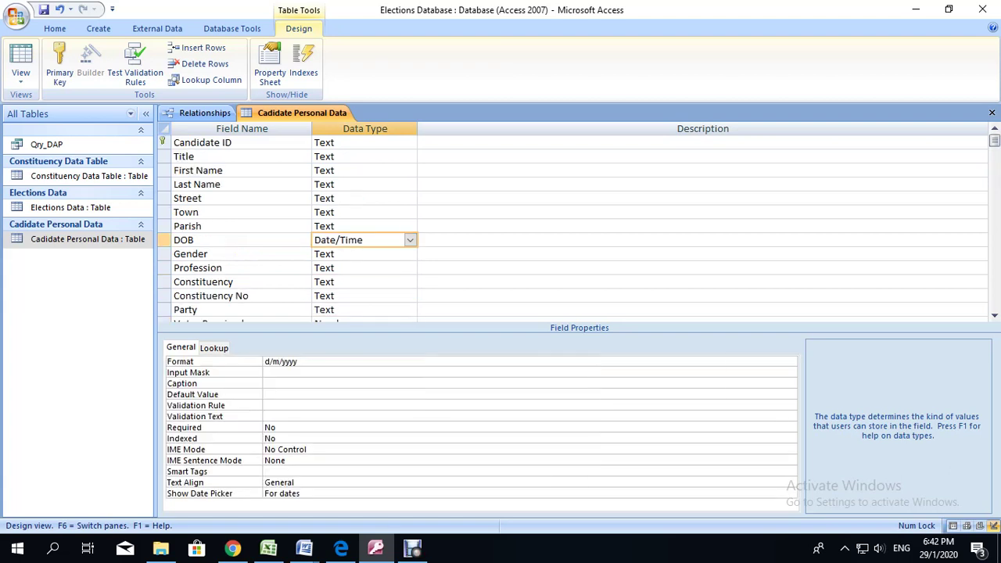
click(335, 142)
click(44, 9)
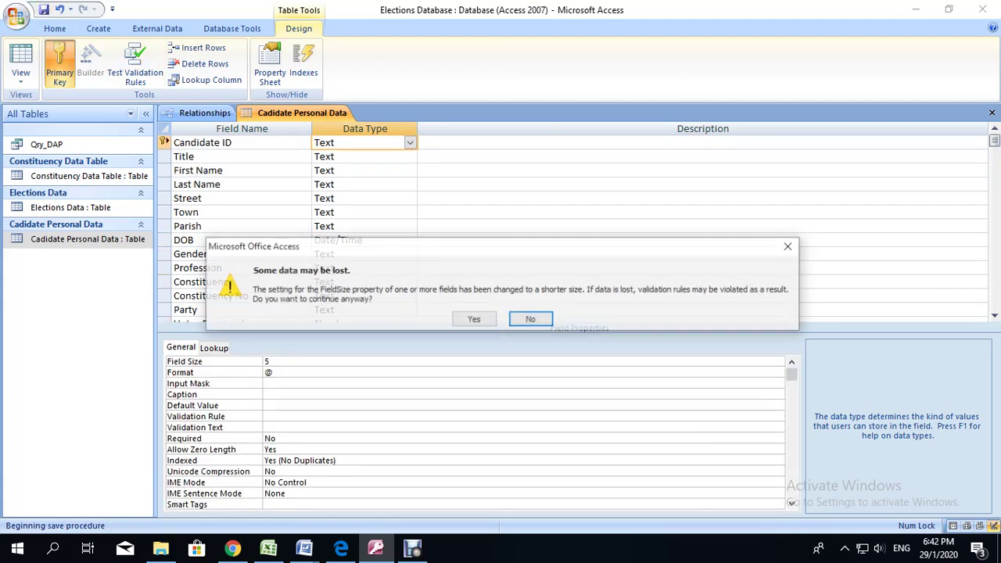
click(474, 318)
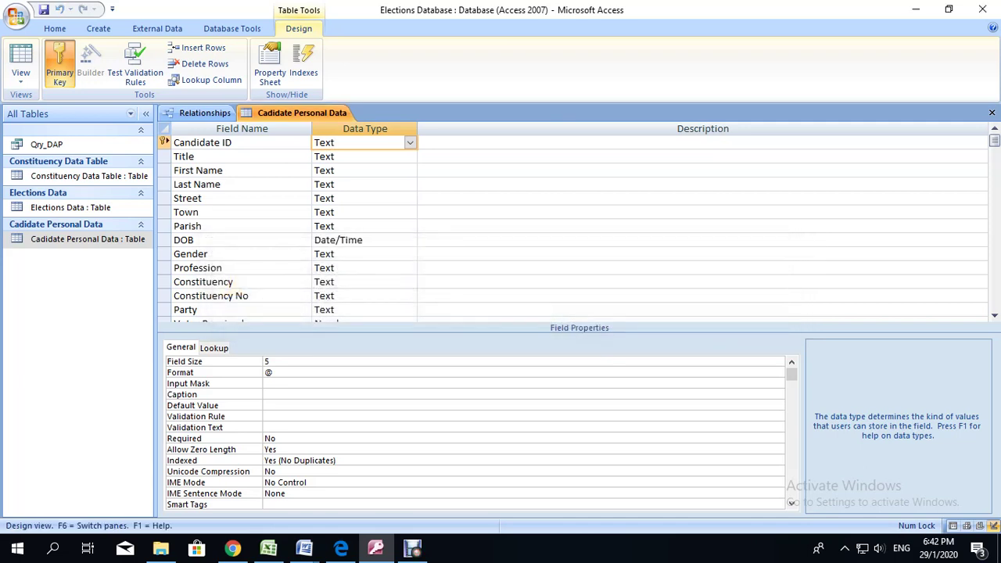
right_click(277, 117)
click(309, 146)
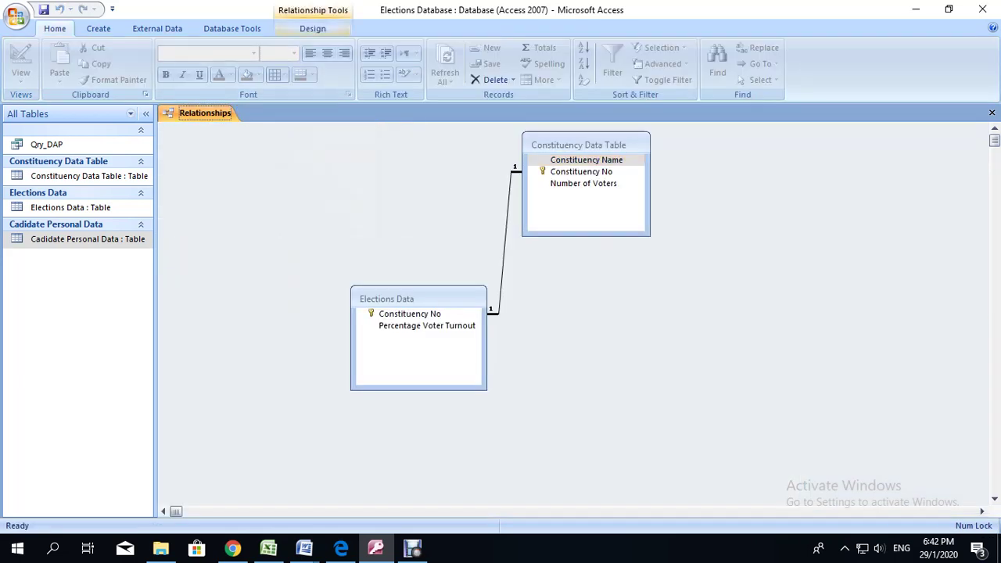
Step: Add the Cadidate Personal Data table to the relationships layout and enlarge its box to show every field
click(312, 28)
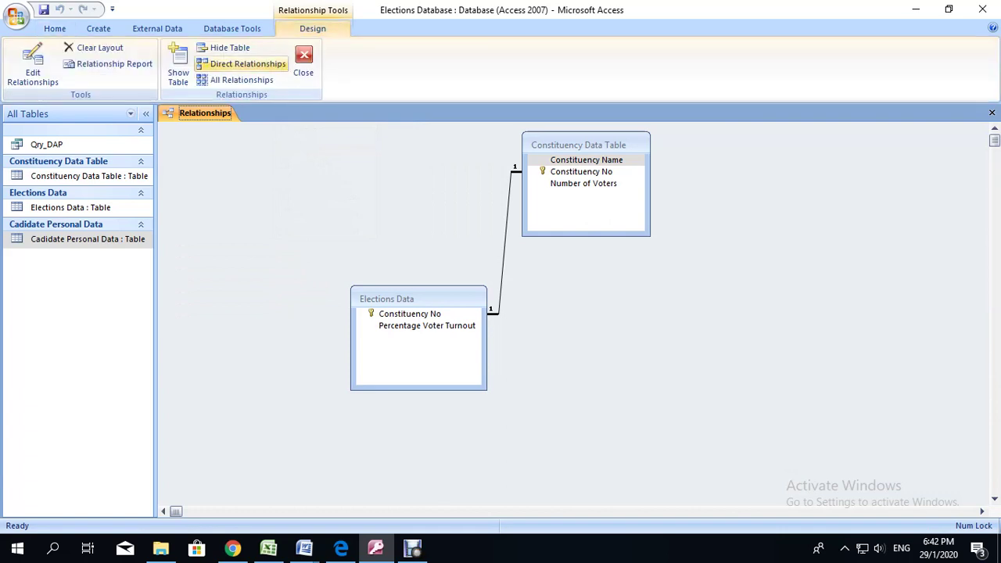
click(178, 67)
key(Return)
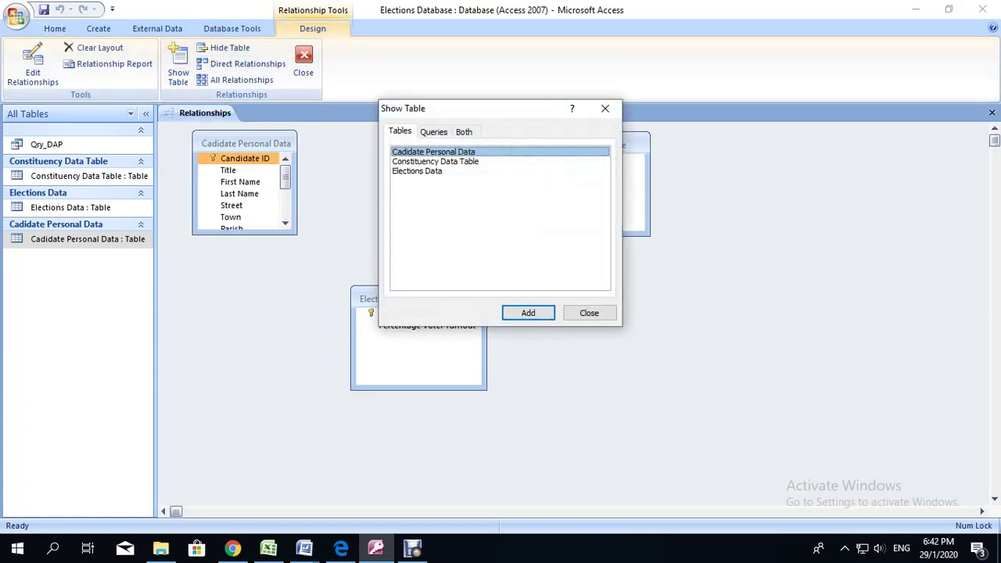
click(589, 312)
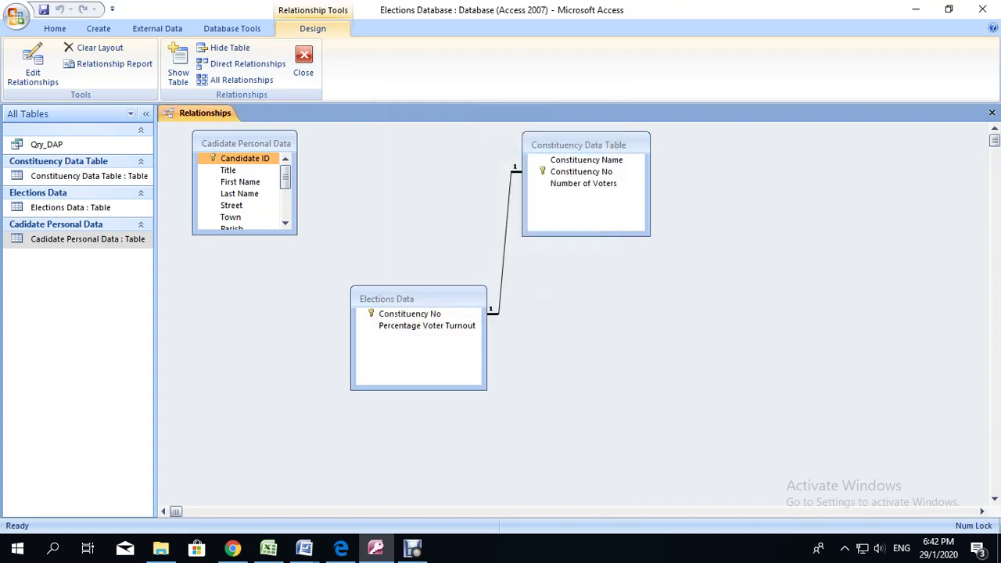
drag(244, 233, 244, 375)
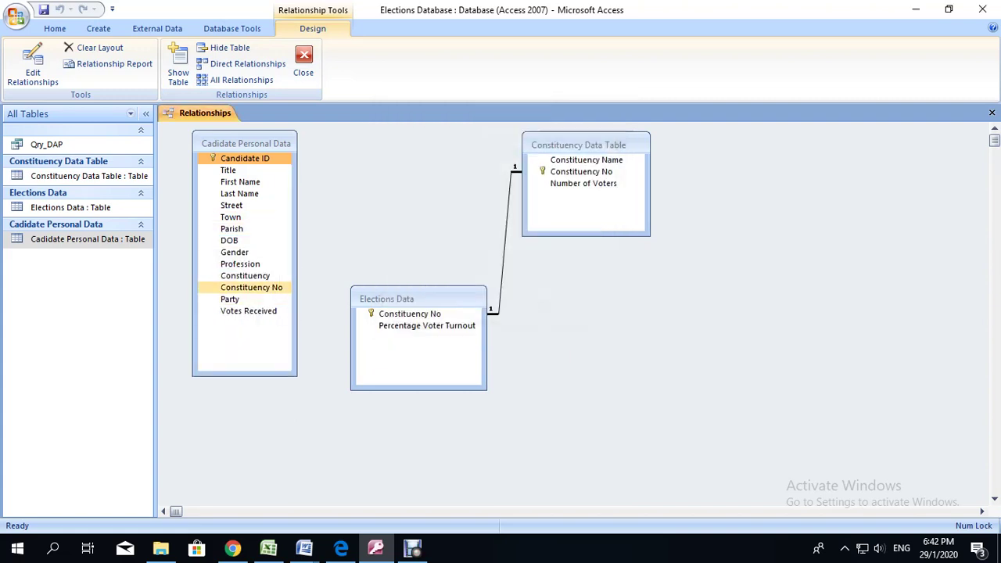
Step: Try to relate Constituency No in Cadidate Personal Data to Constituency No in Elections Data with referential integrity enforced
click(250, 287)
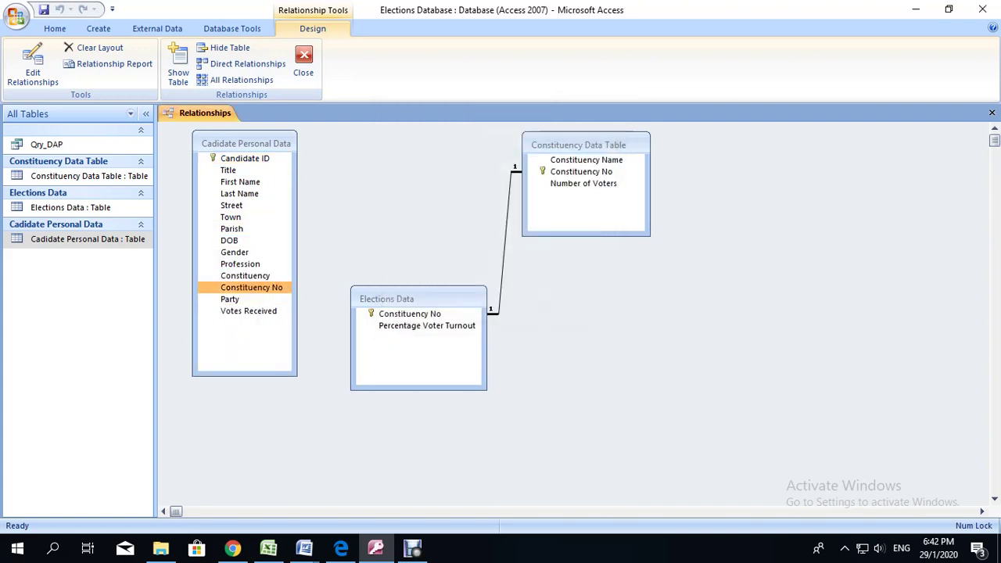
drag(251, 287, 409, 314)
click(387, 224)
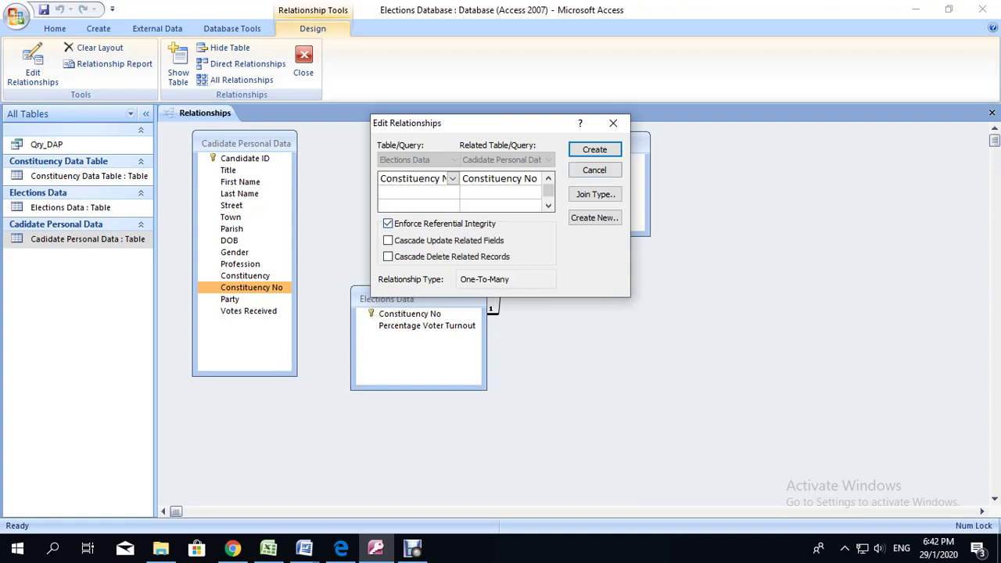
click(594, 149)
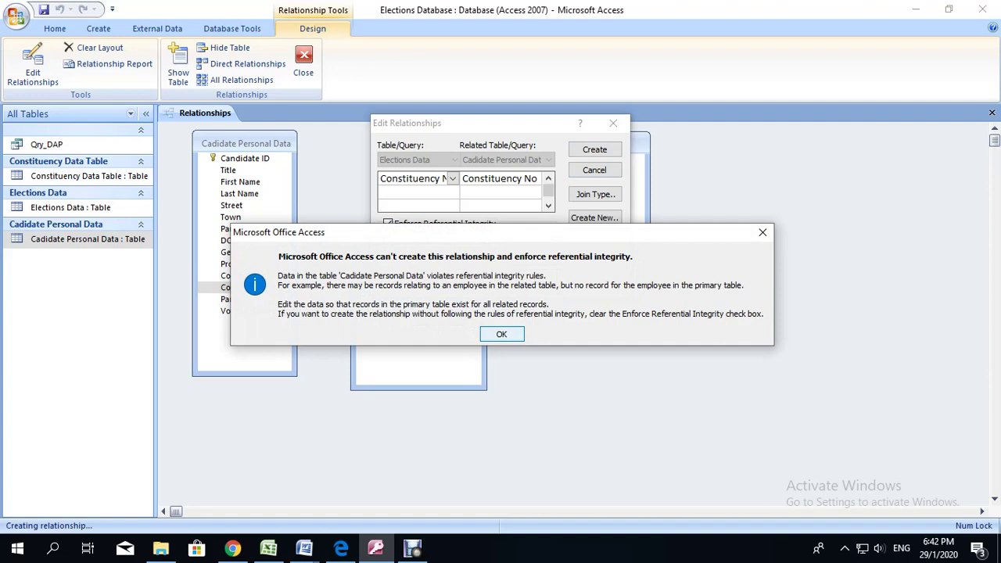
key(Return)
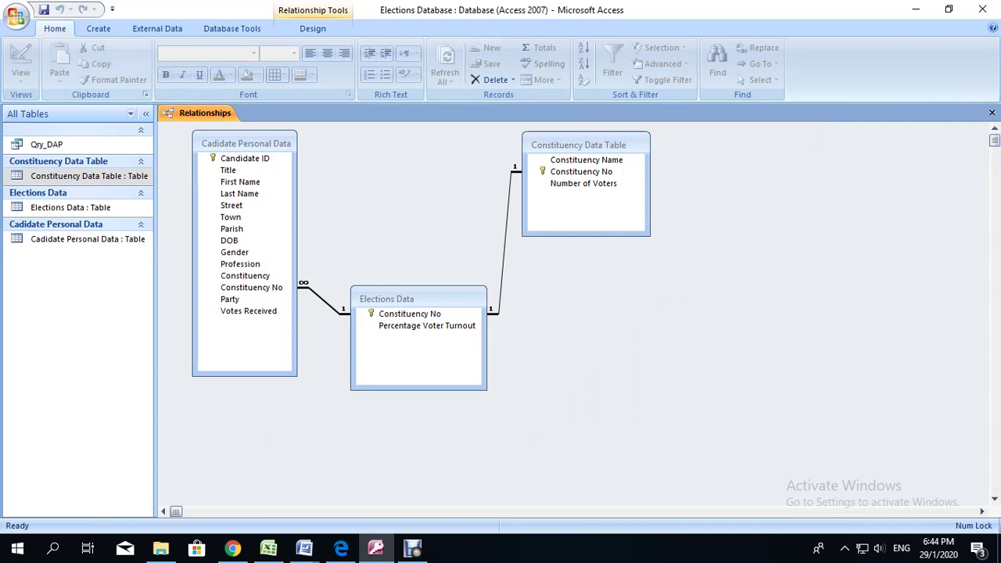
Step: Close the relationships layout and open the Qry_DAP query in Design view
right_click(196, 117)
click(223, 146)
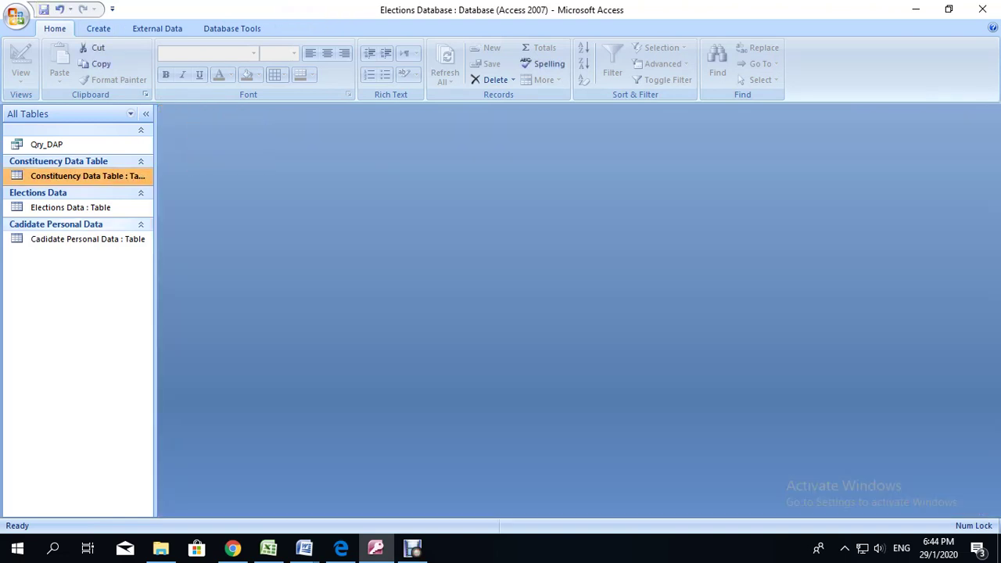
click(47, 145)
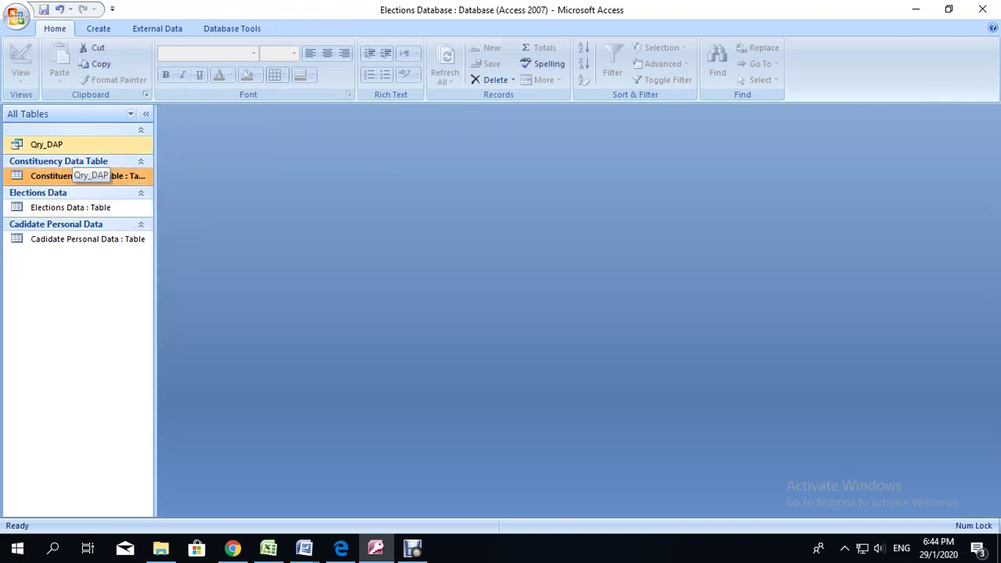
right_click(57, 144)
click(106, 169)
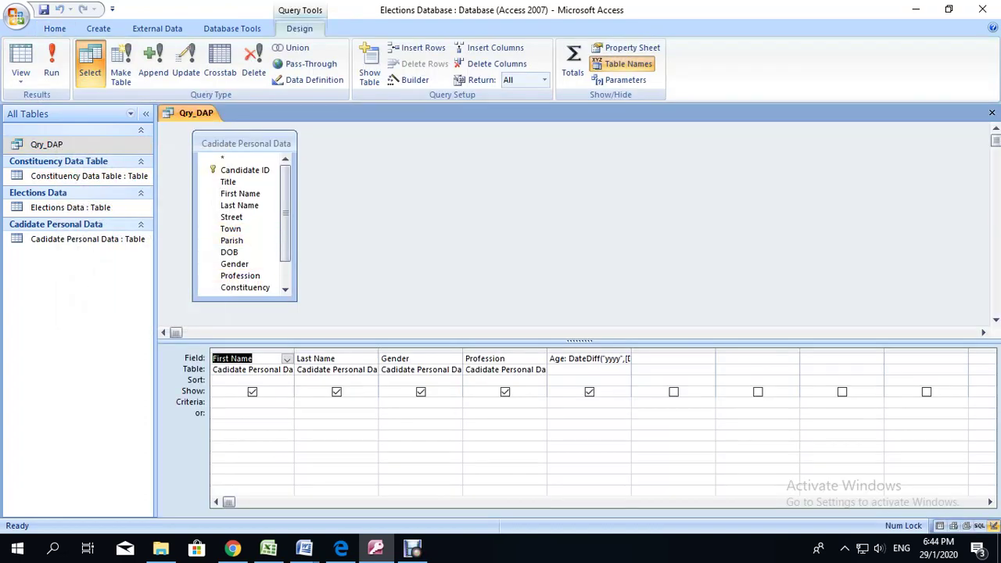
Step: Enlarge the Cadidate Personal Data field list, add the Party field to the query, and move it before the Age column
drag(295, 300, 295, 324)
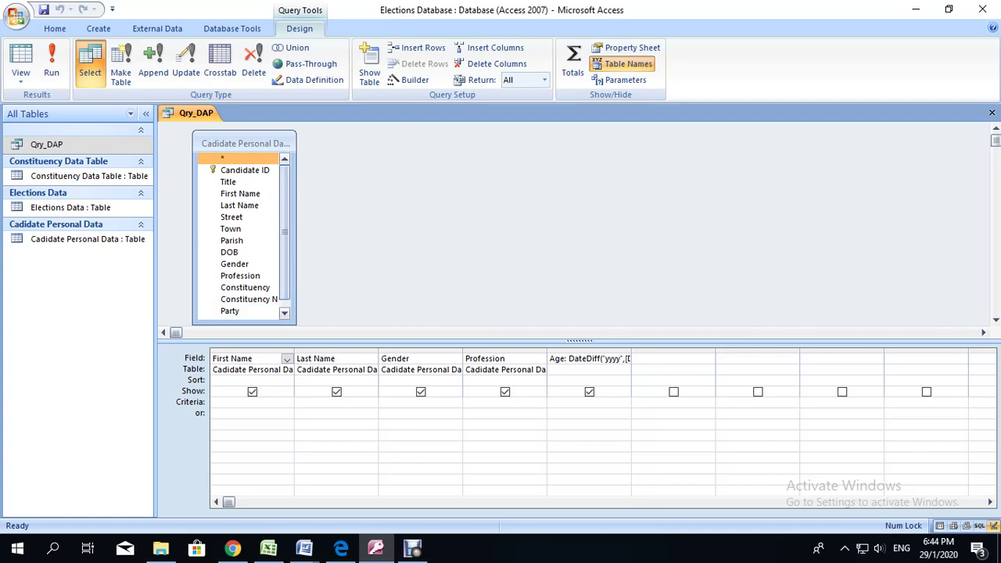
drag(295, 227, 337, 227)
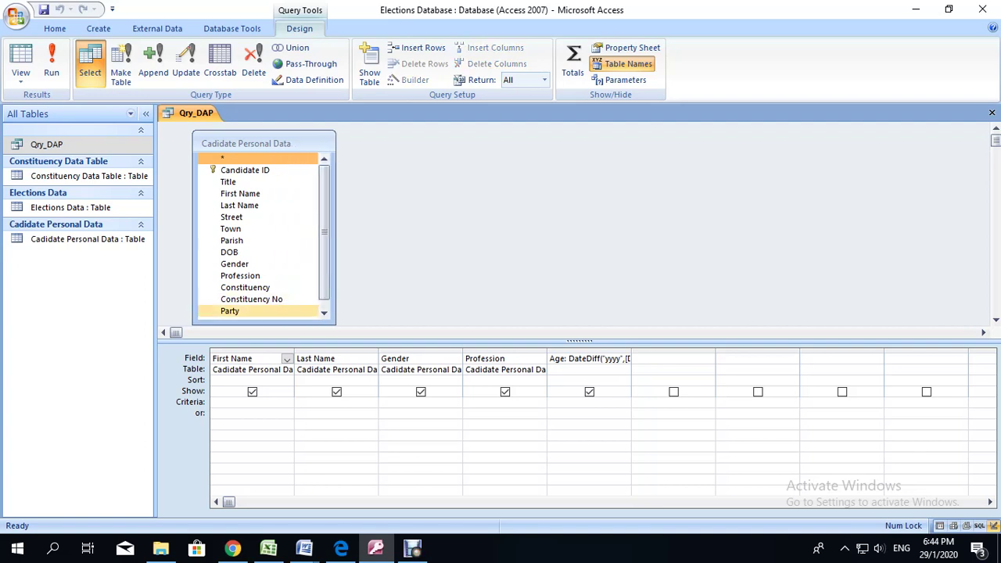
double_click(230, 311)
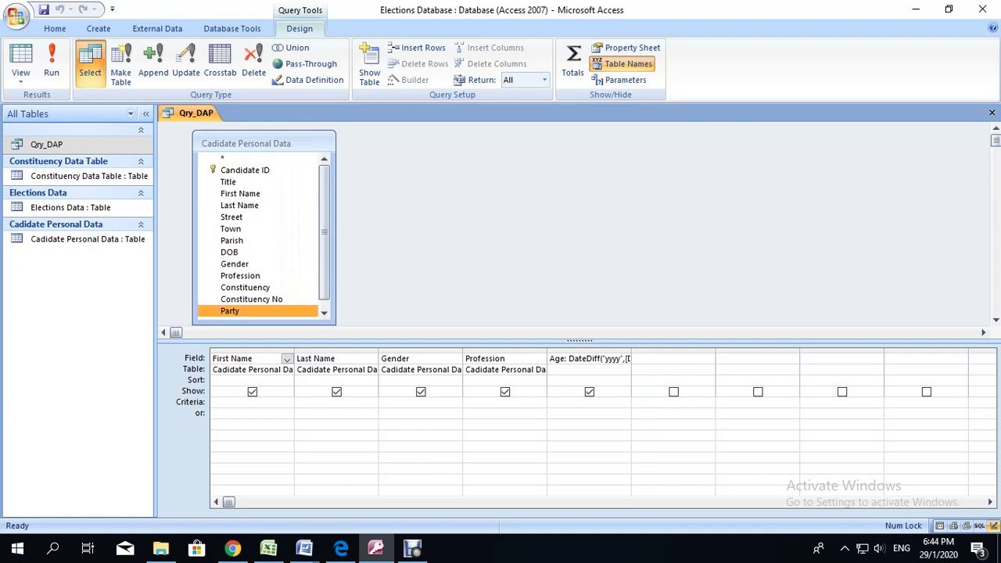
click(672, 351)
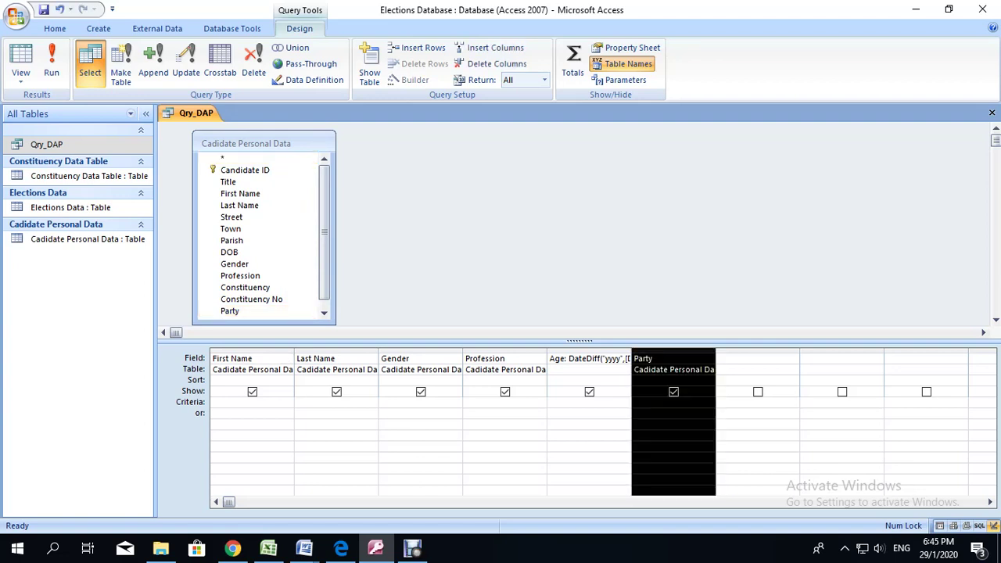
drag(673, 350, 564, 350)
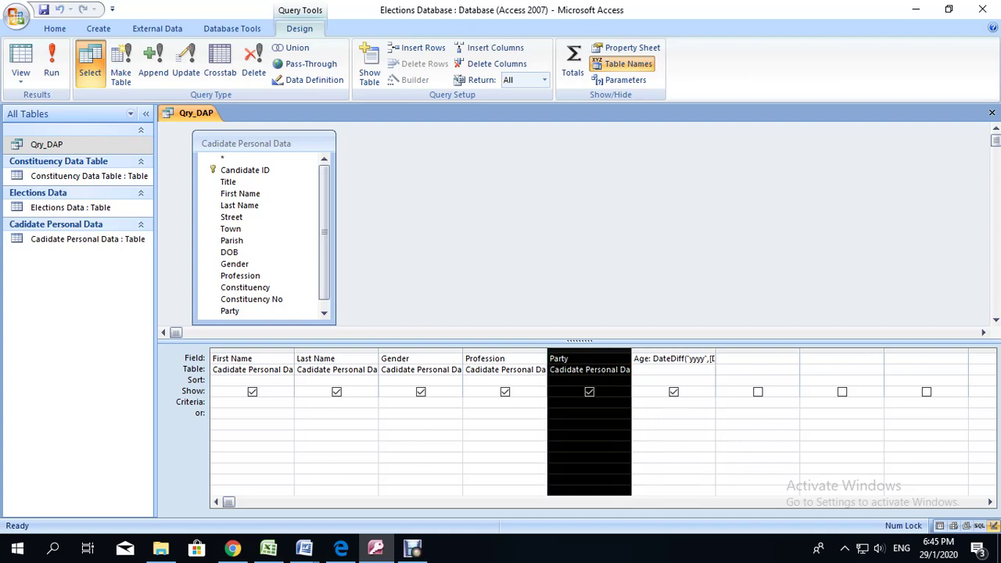
Step: Set the Party criterion to "DAP", run the query, and close it
click(549, 402)
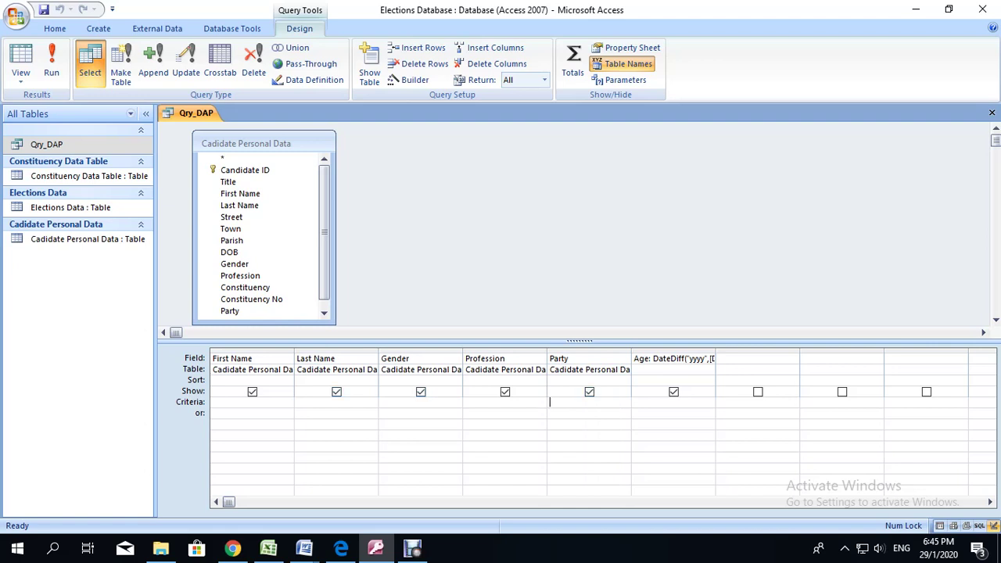
text("DAP")
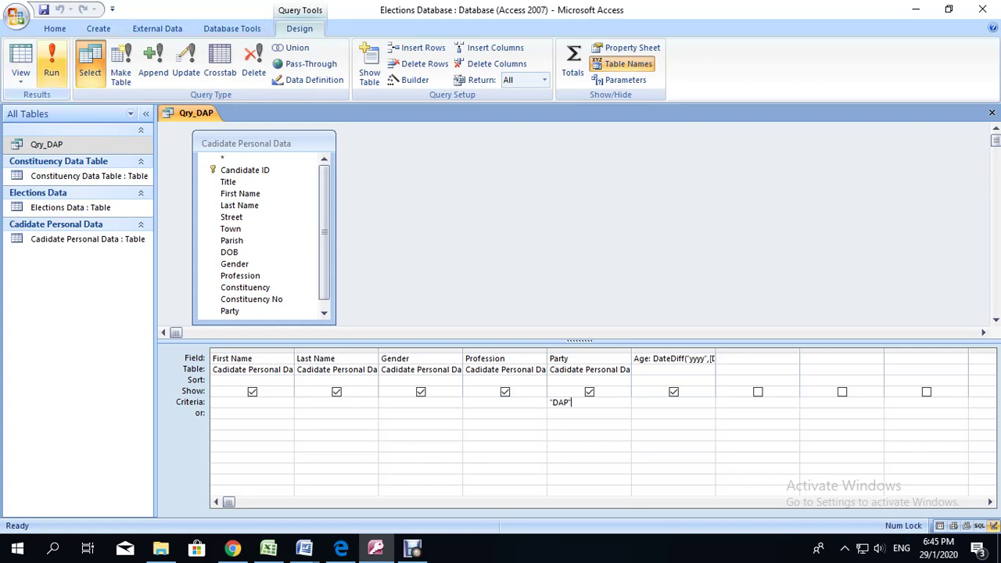
click(52, 70)
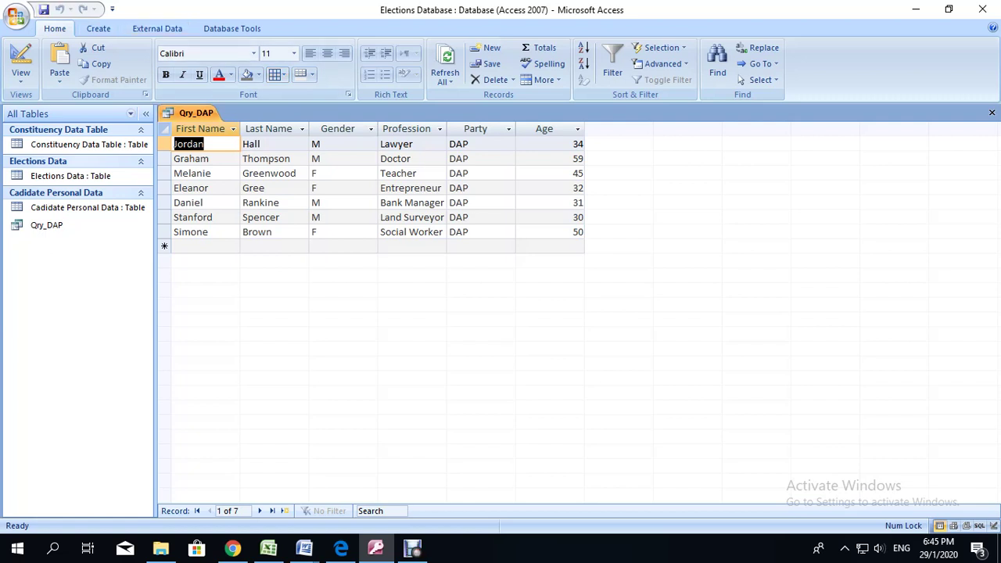
right_click(187, 112)
click(211, 134)
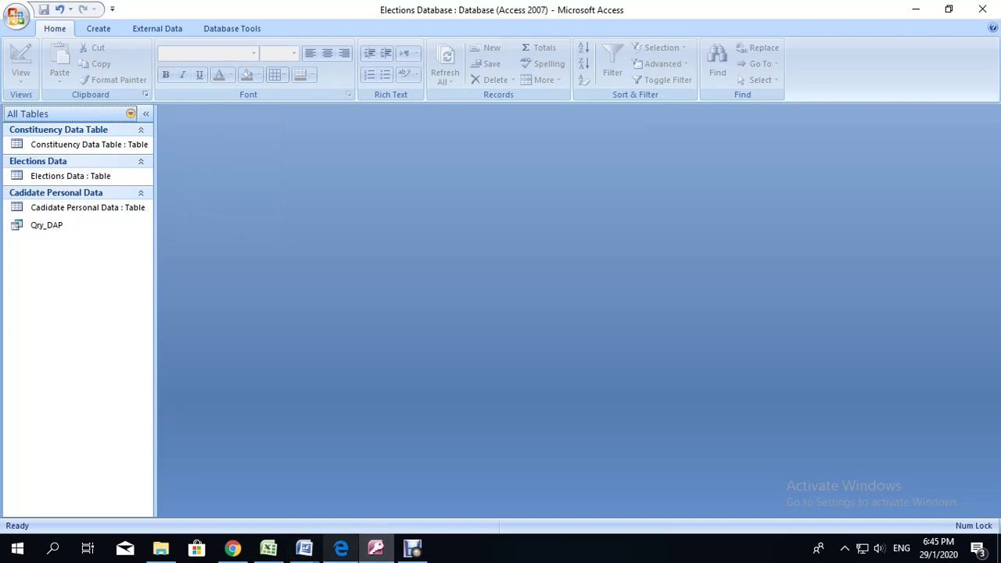
Step: Switch to the CSEC IT SBA 2019-2020 PDF in Edge and review the required queries
click(340, 548)
scroll(719, 312, down, 3)
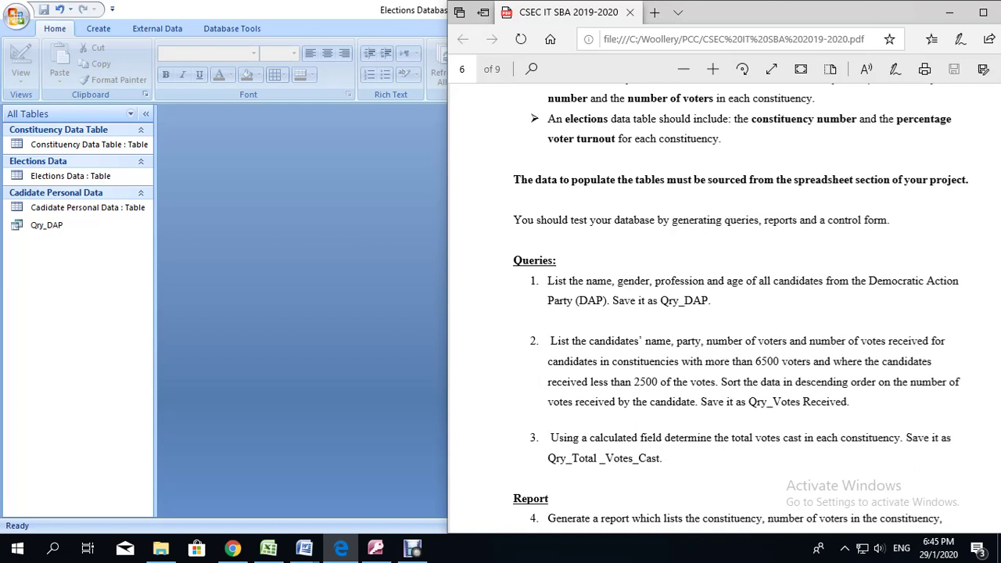
Step: Examine the voter and vote limits required for the second query in the SBA document
double_click(766, 361)
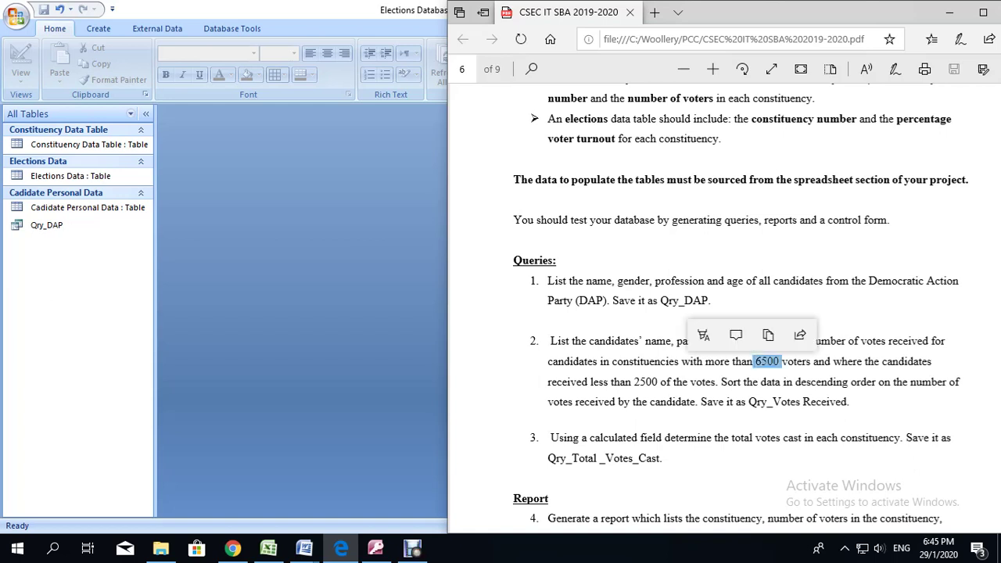
key(Escape)
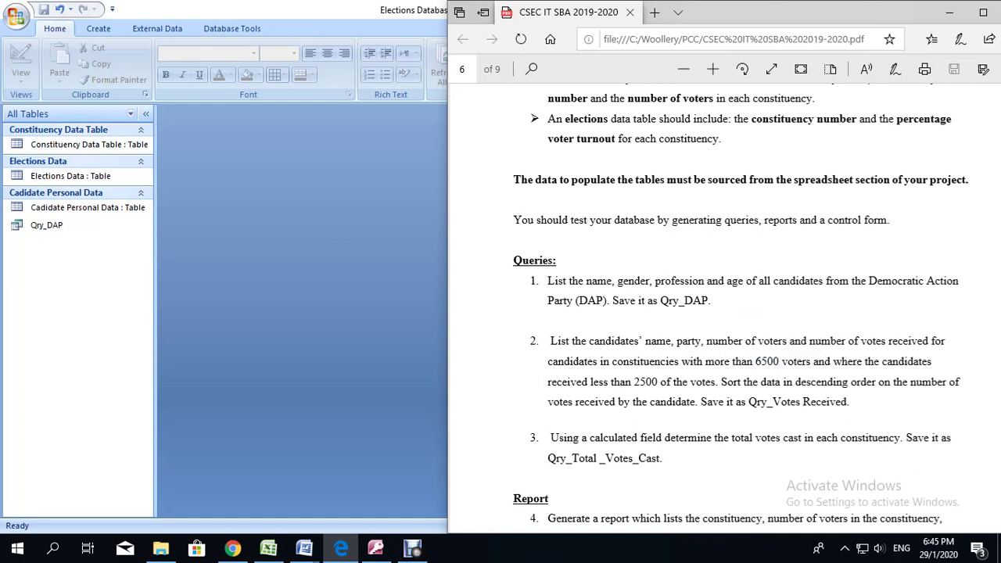
drag(658, 382, 631, 382)
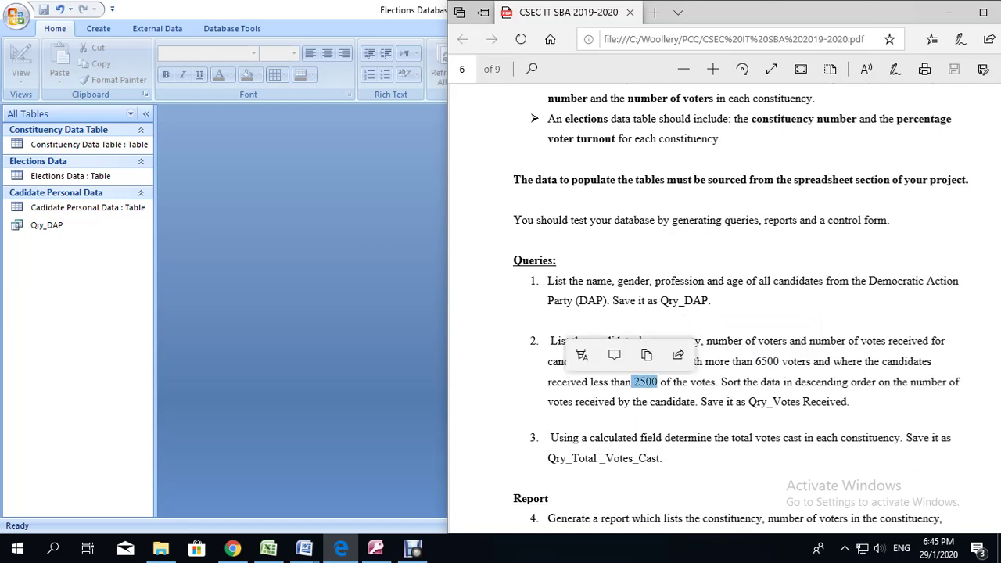
key(Escape)
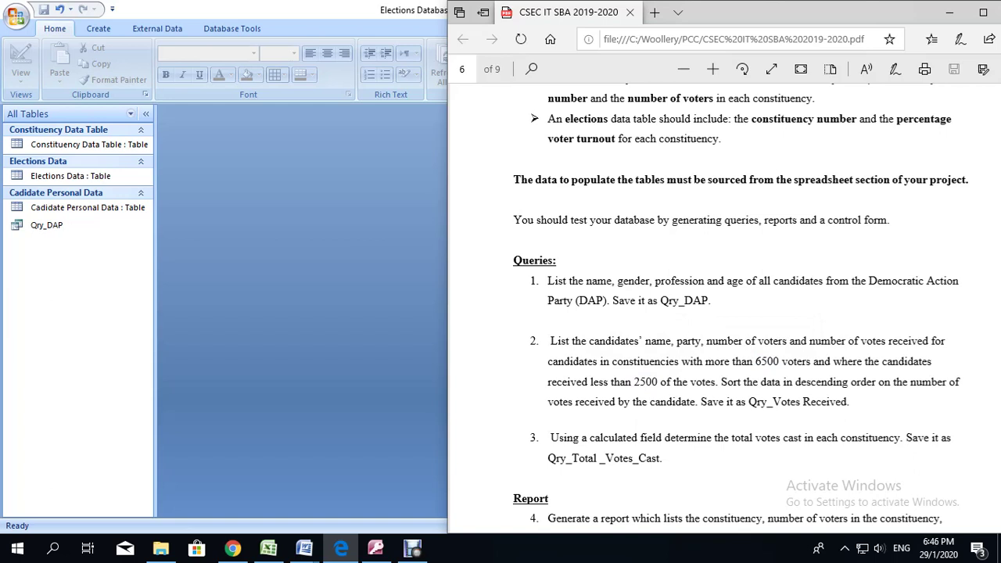
Step: Switch to Access and create a query in Design view with the Cadidate Personal Data and Constituency Data Table tables
click(340, 547)
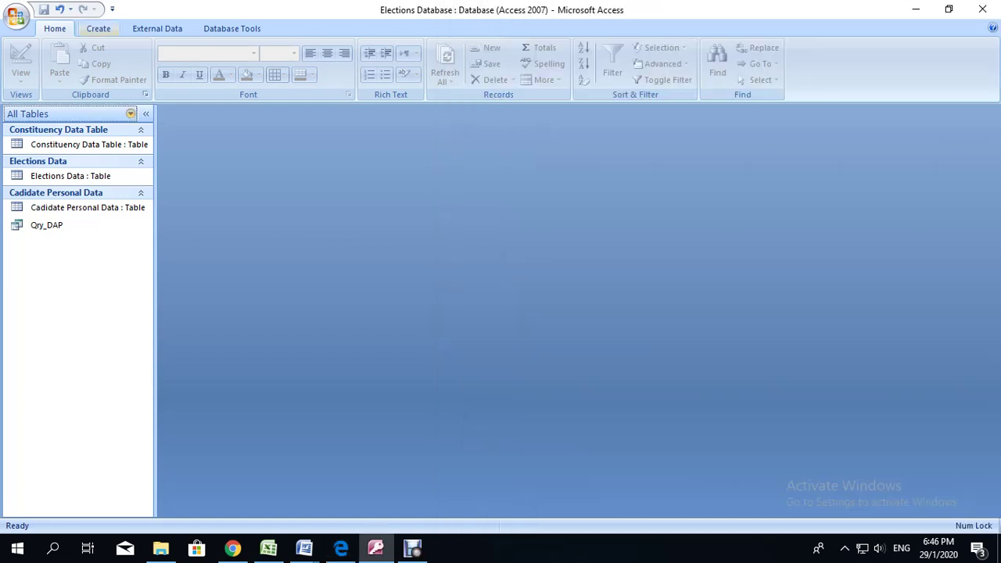
click(99, 28)
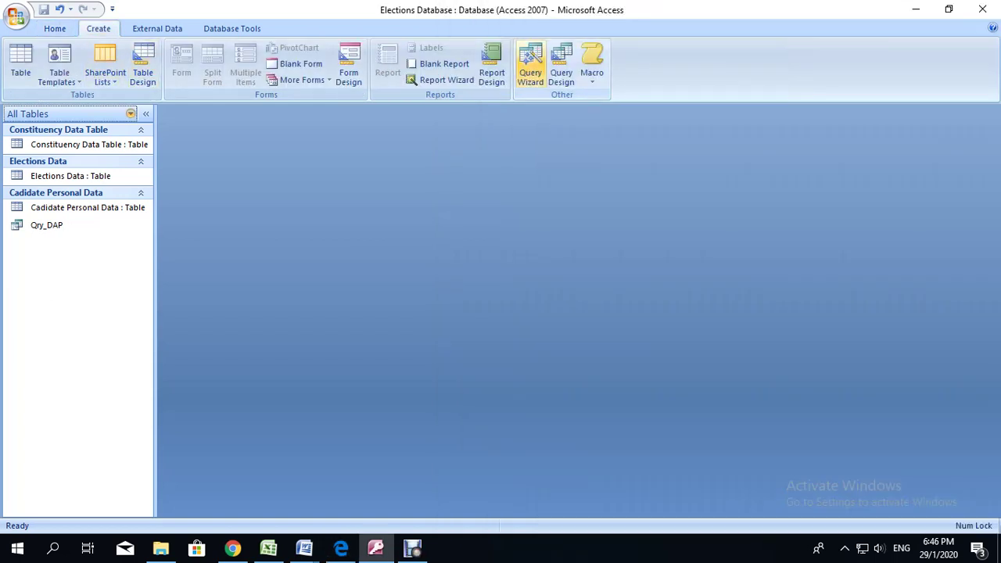
click(560, 69)
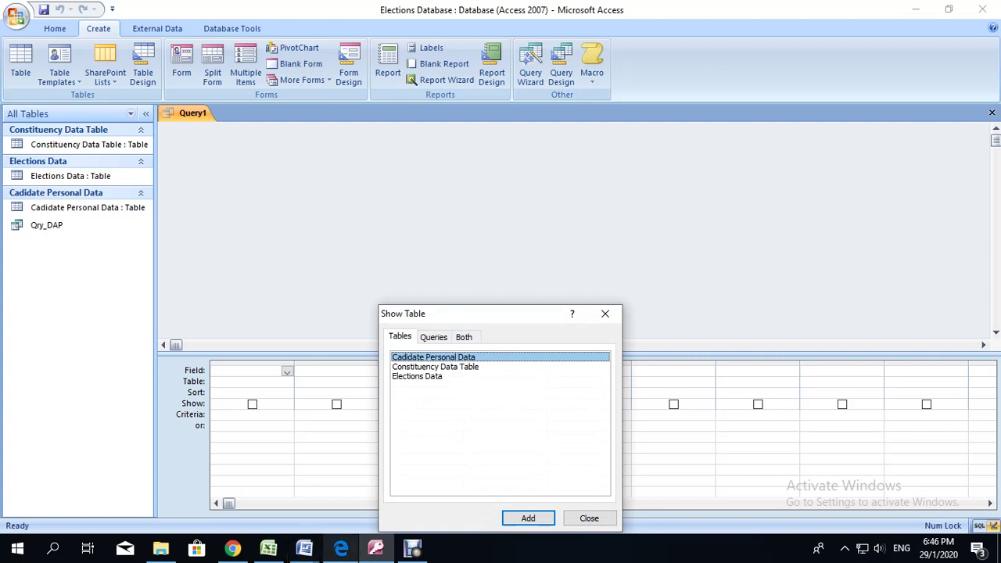
click(341, 547)
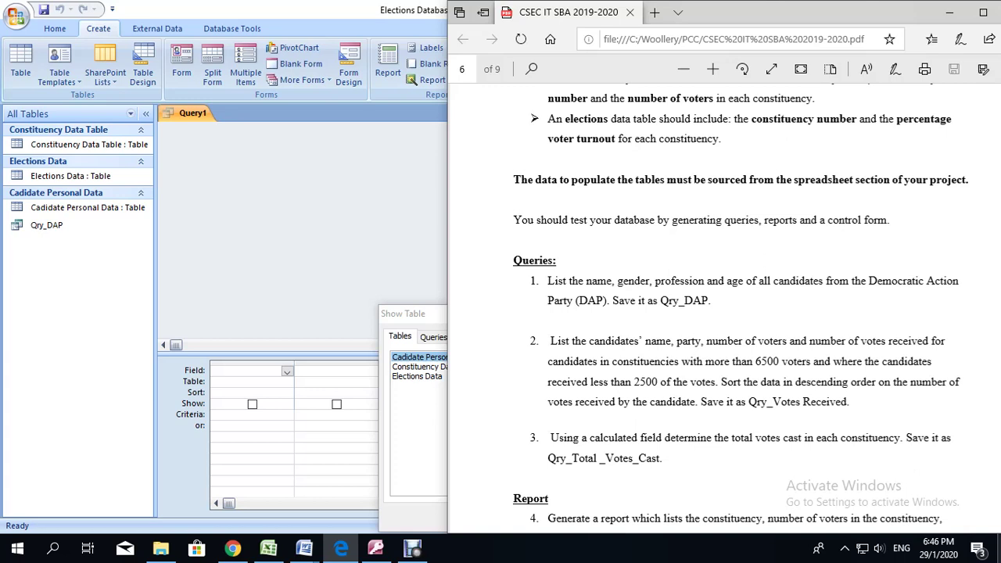
key(alt+Tab)
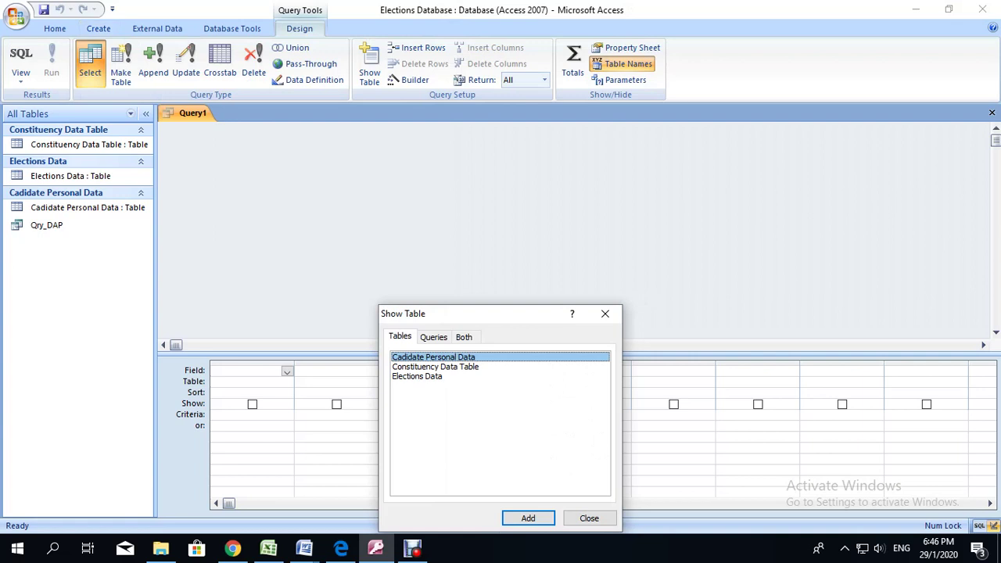
key(Return)
key(Down)
key(Return)
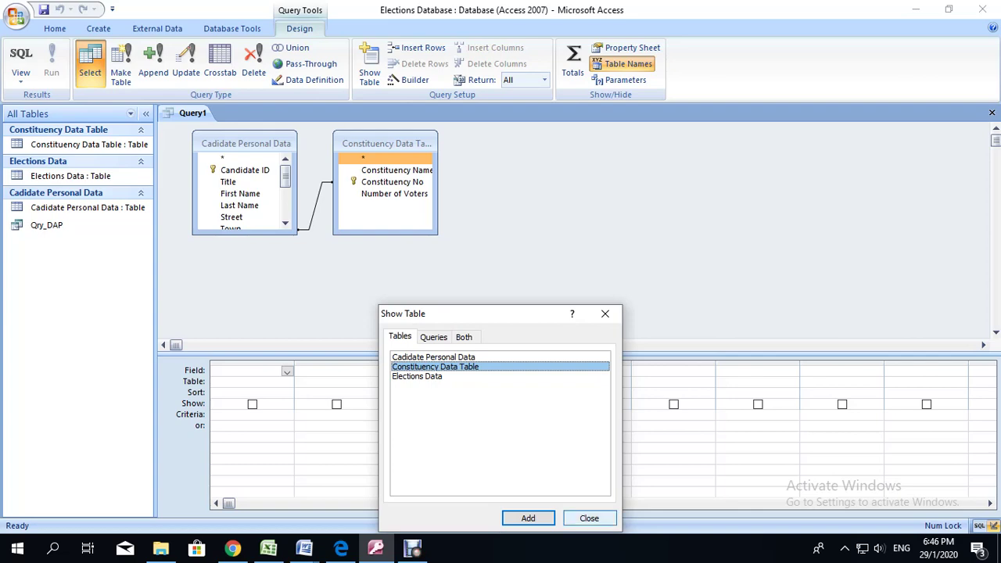
click(588, 517)
Step: Enlarge the Cadidate Personal Data field list and add First Name and Last Name to the query, removing the duplicate Last Name column
click(341, 547)
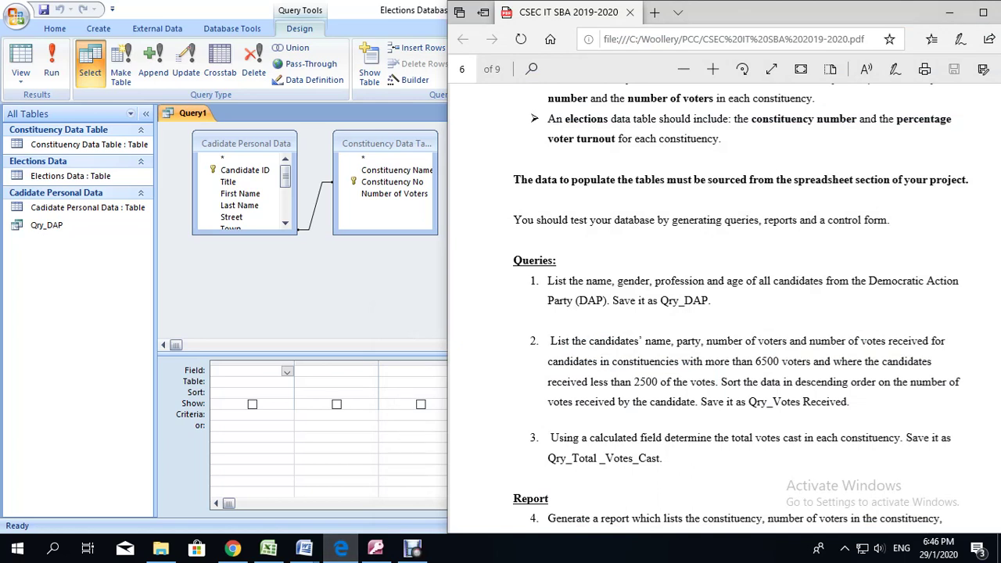
click(244, 157)
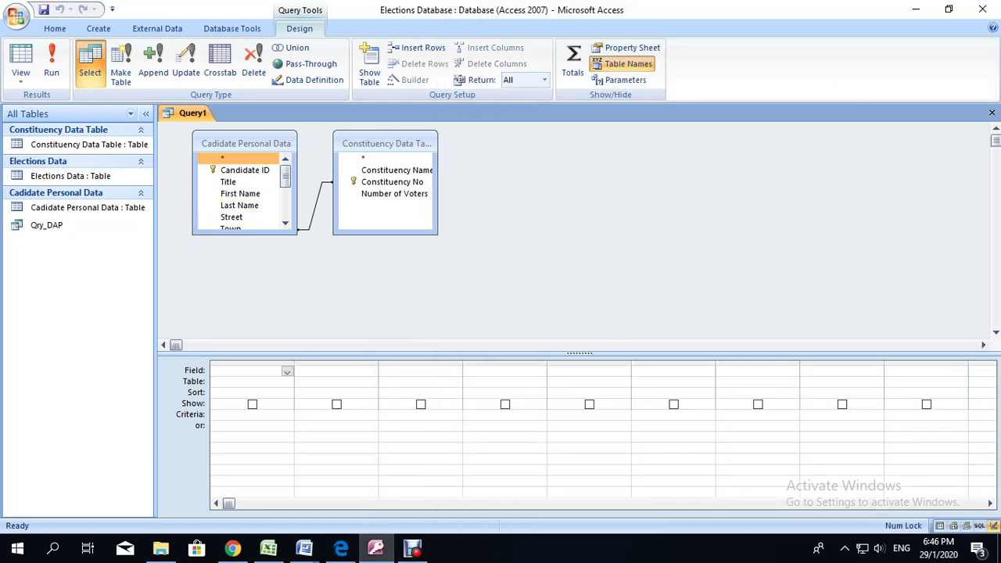
drag(261, 233, 244, 285)
click(231, 228)
click(240, 193)
double_click(240, 193)
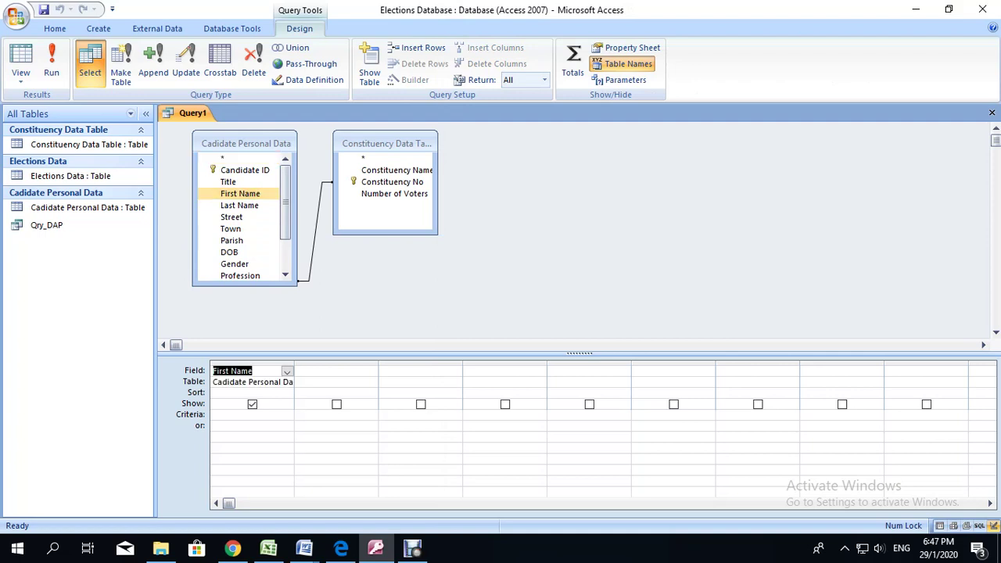
click(239, 204)
double_click(239, 205)
double_click(239, 205)
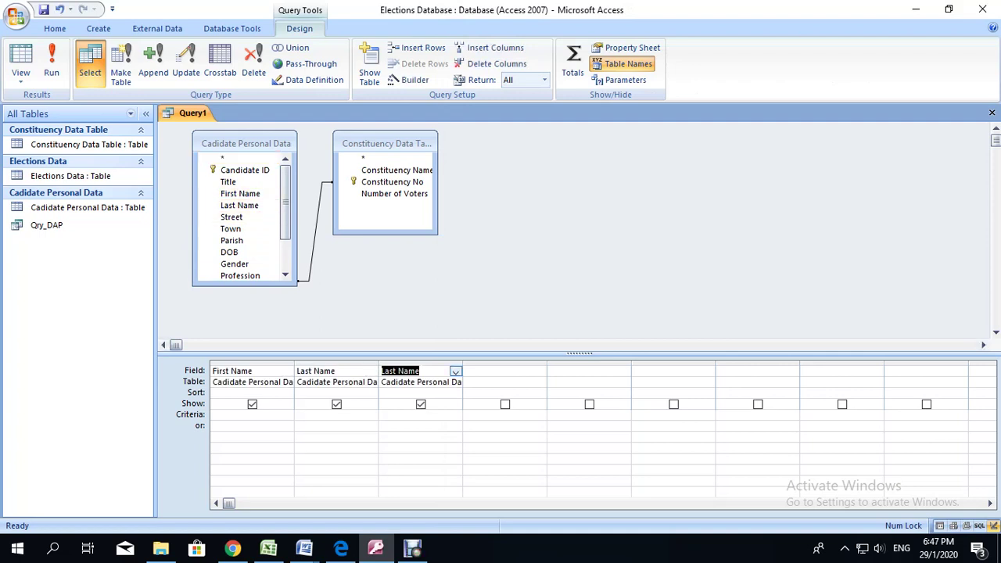
right_click(412, 364)
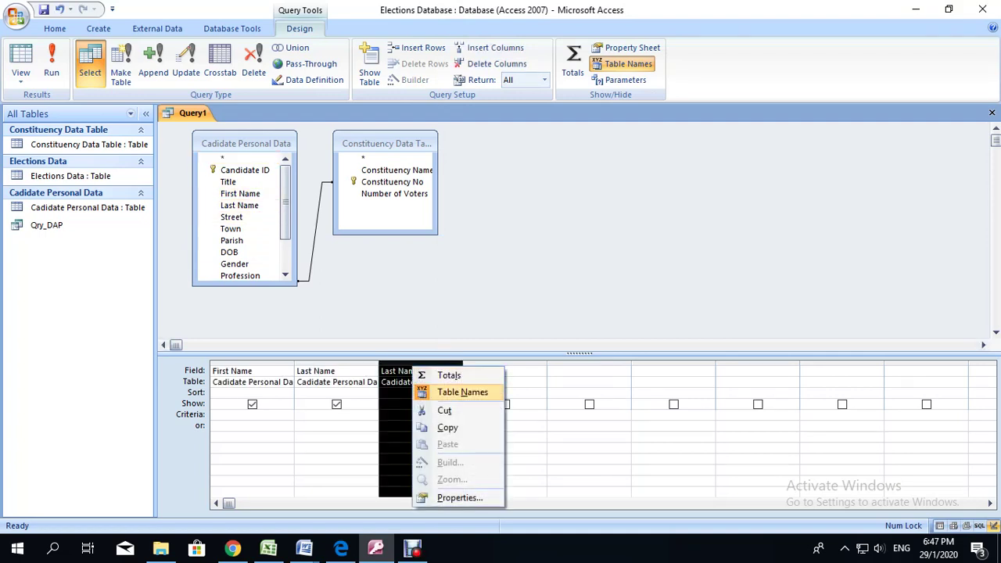
click(444, 411)
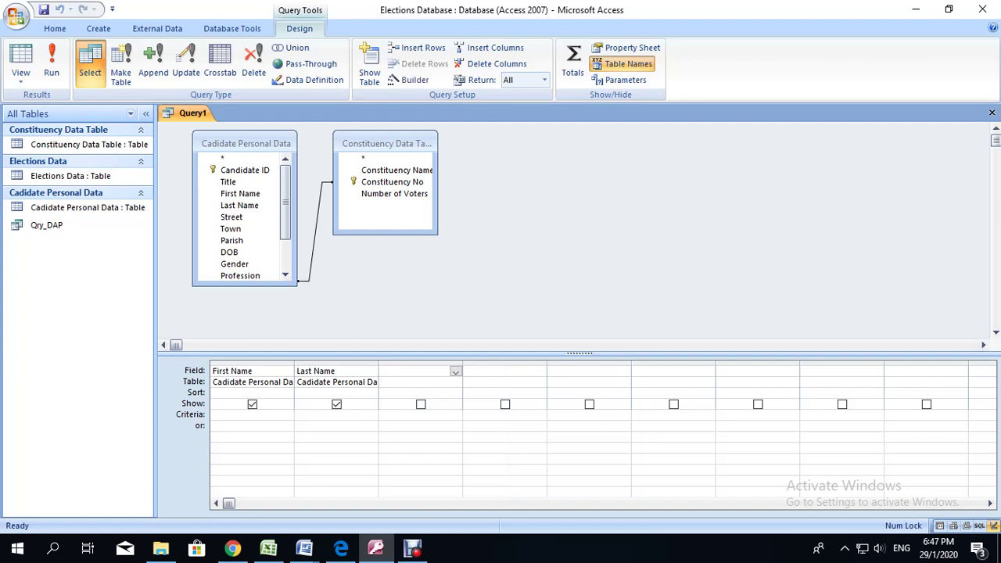
Step: Add the Number of Voters and Party fields to the query and move Party before Number of Voters
double_click(394, 193)
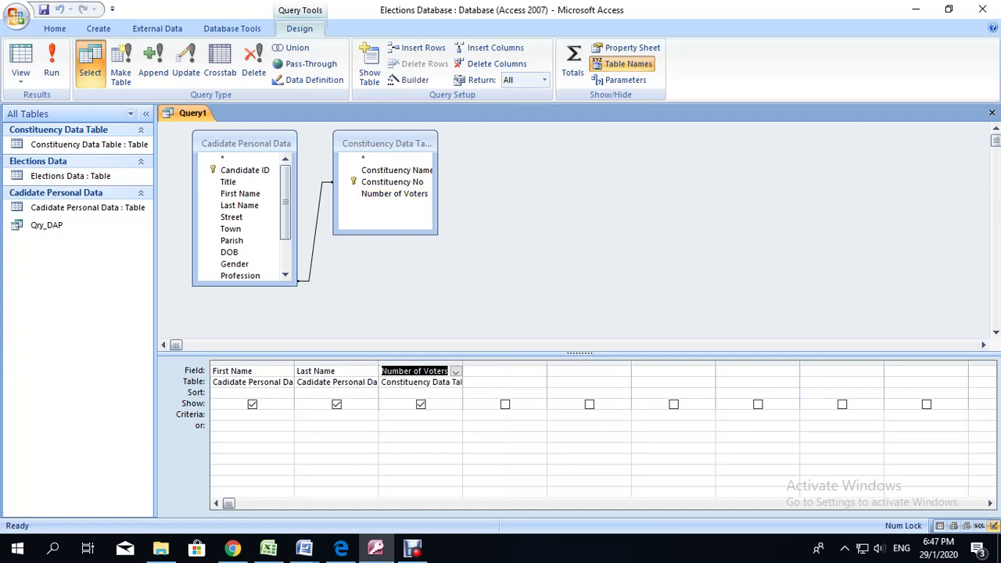
click(341, 549)
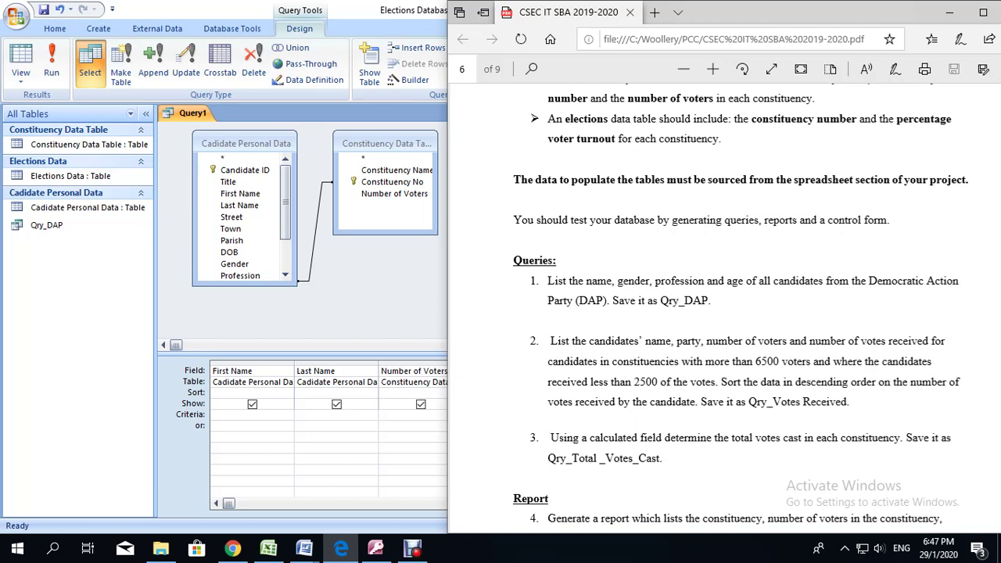
click(341, 548)
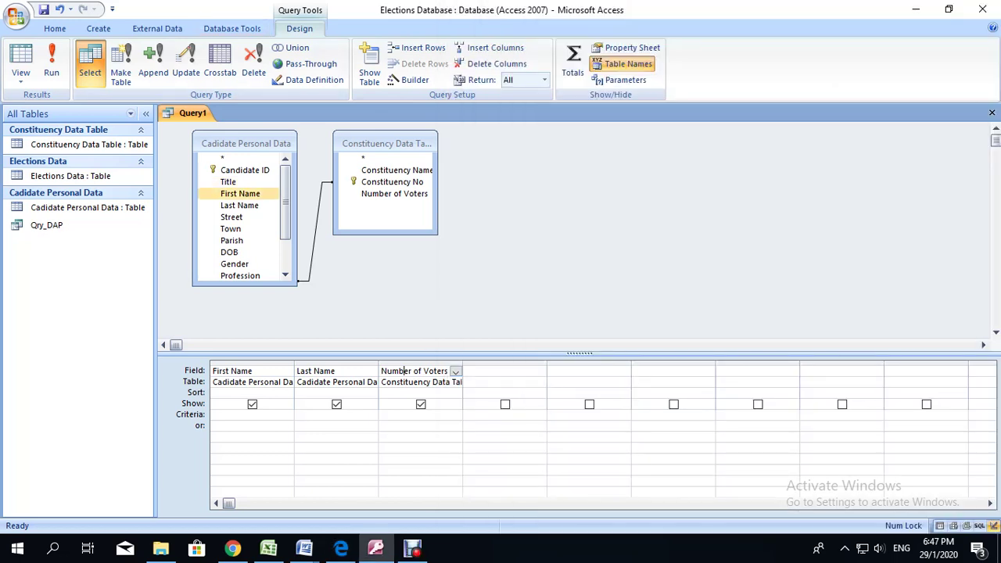
scroll(238, 252, down, 2)
double_click(230, 263)
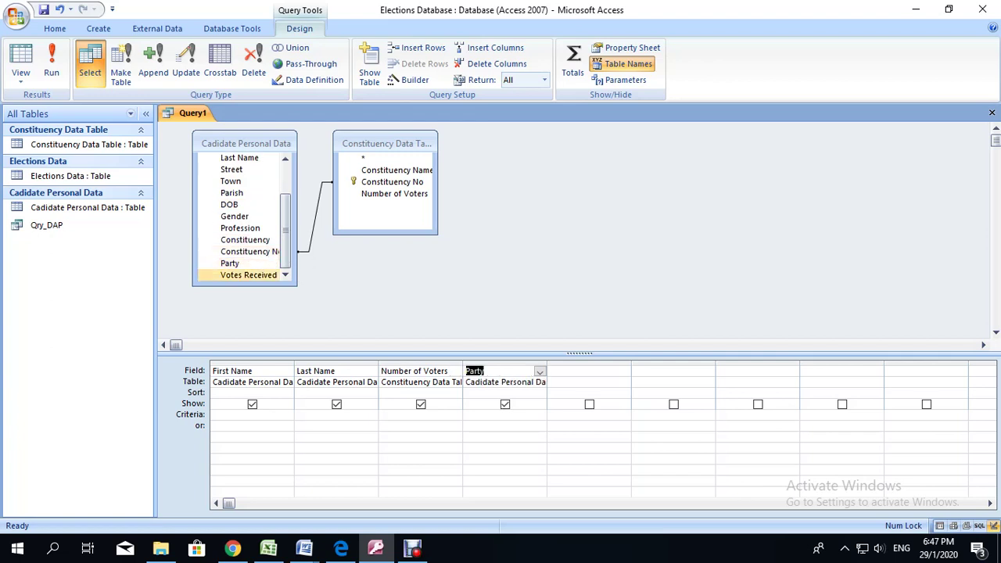
click(505, 362)
drag(505, 363, 406, 364)
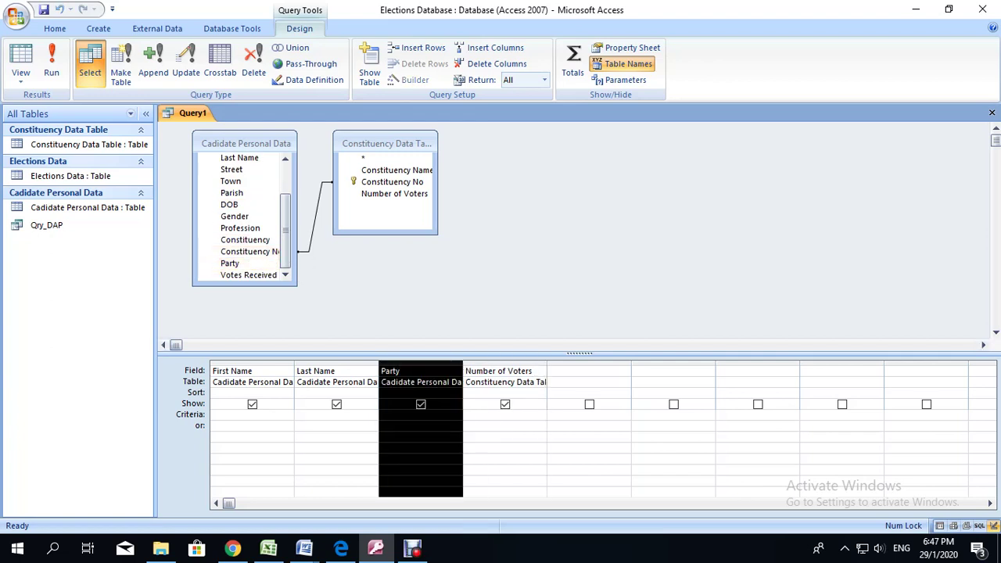
Step: Add the Votes Received field from Cadidate Personal Data after the Number of Voters column
click(483, 371)
click(588, 363)
click(230, 263)
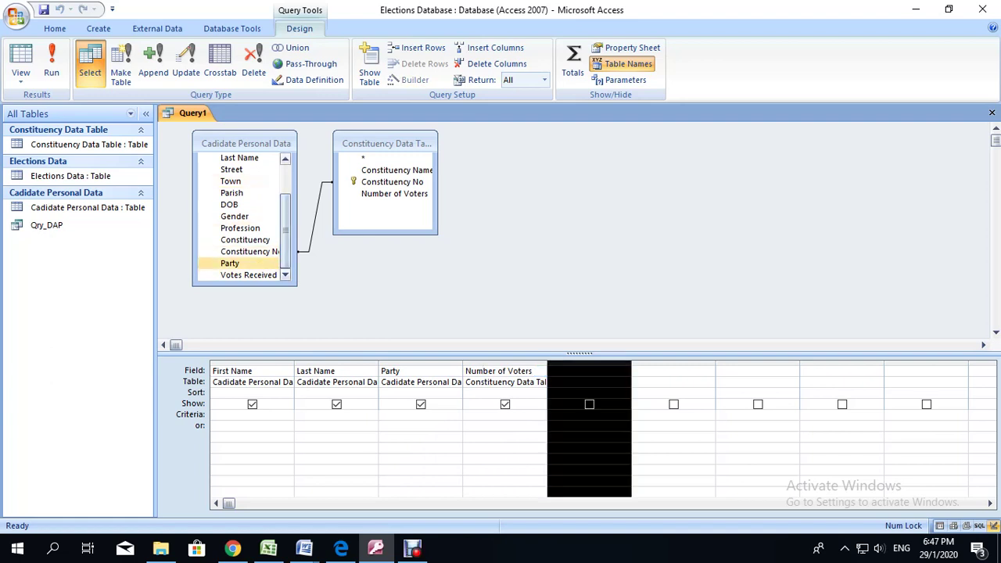
click(248, 274)
double_click(247, 275)
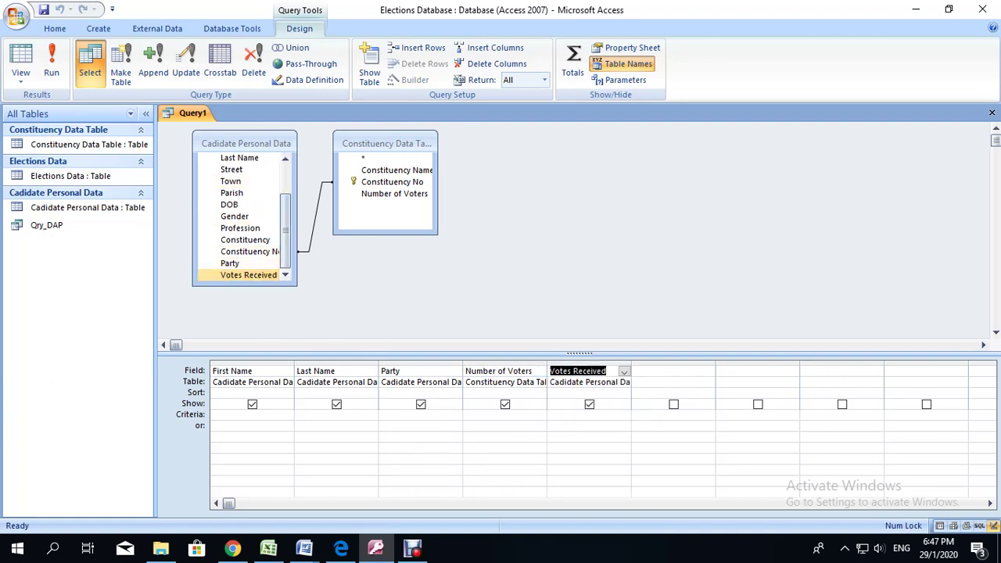
Step: Following the SBA document, set the criteria to >6500 for Number of Voters and <2500 for Votes Received
click(341, 549)
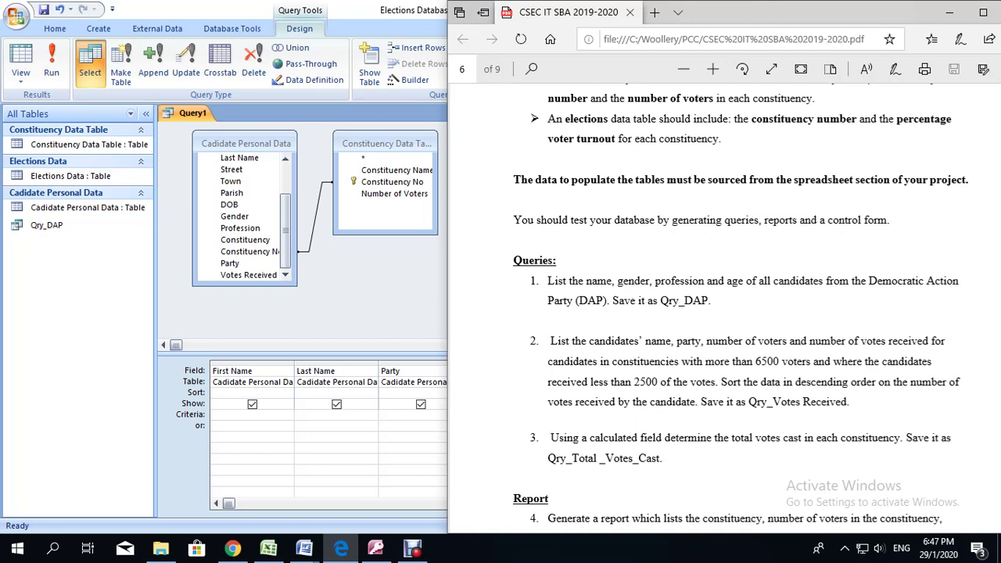
key(alt+Tab)
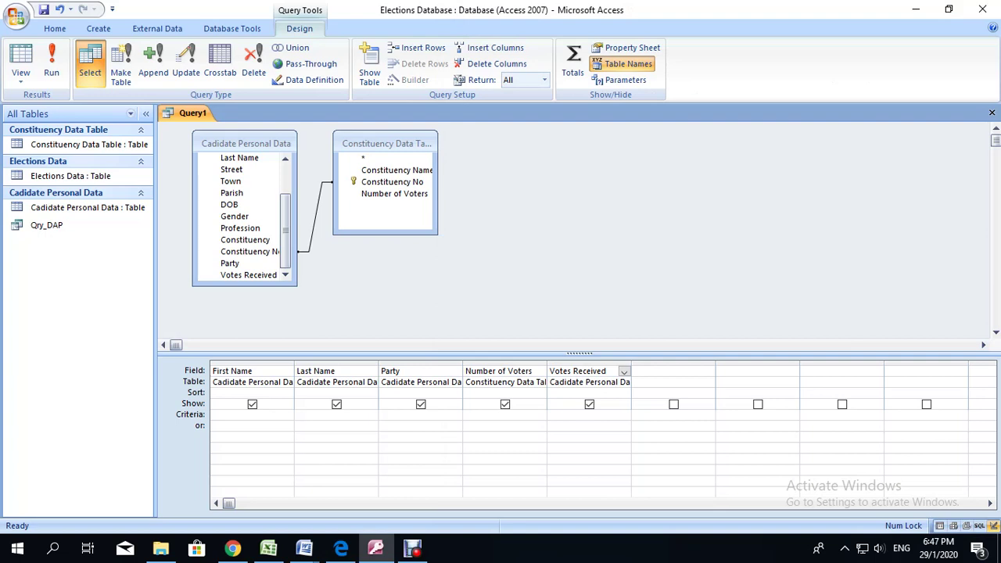
click(504, 415)
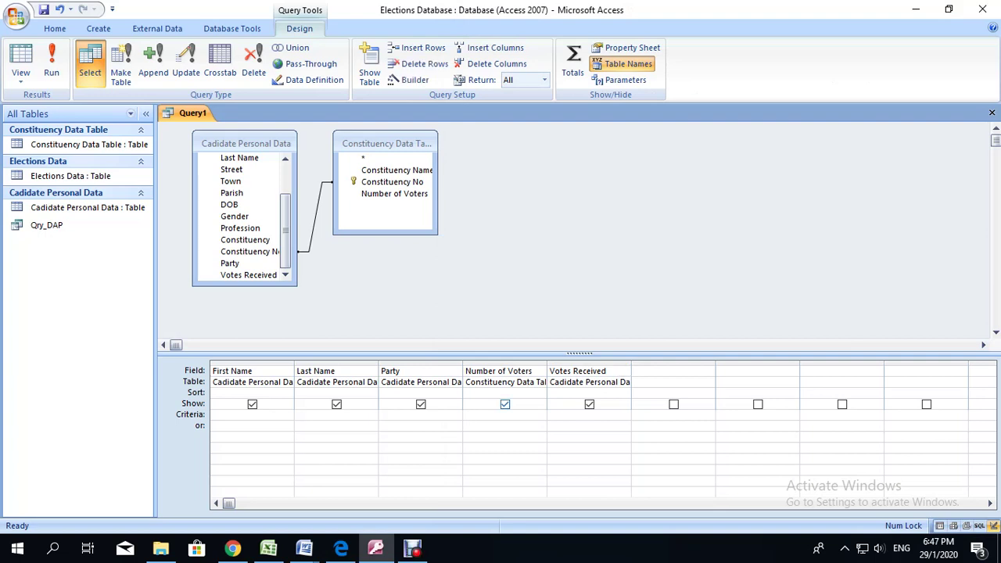
text(>6500)
click(341, 548)
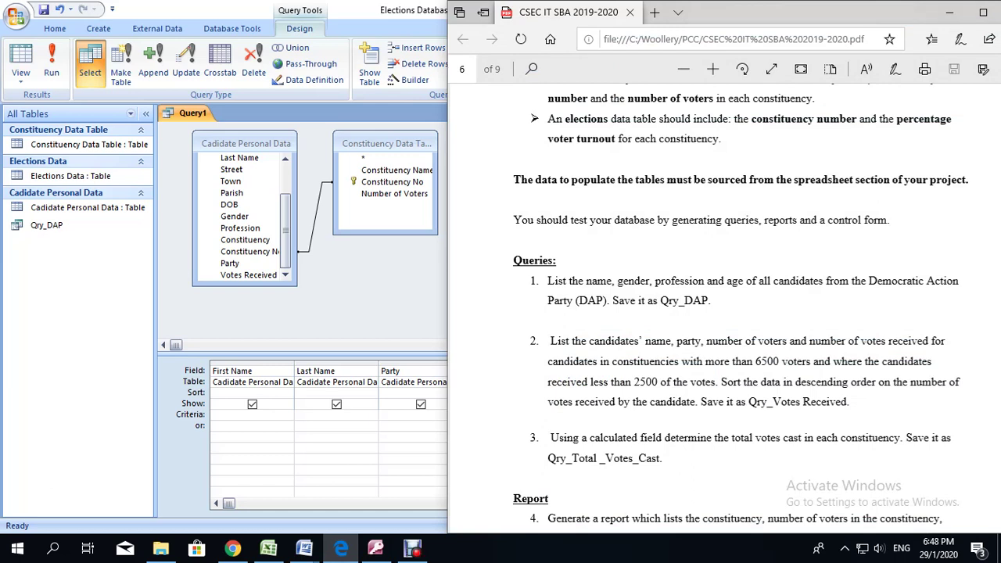
click(412, 415)
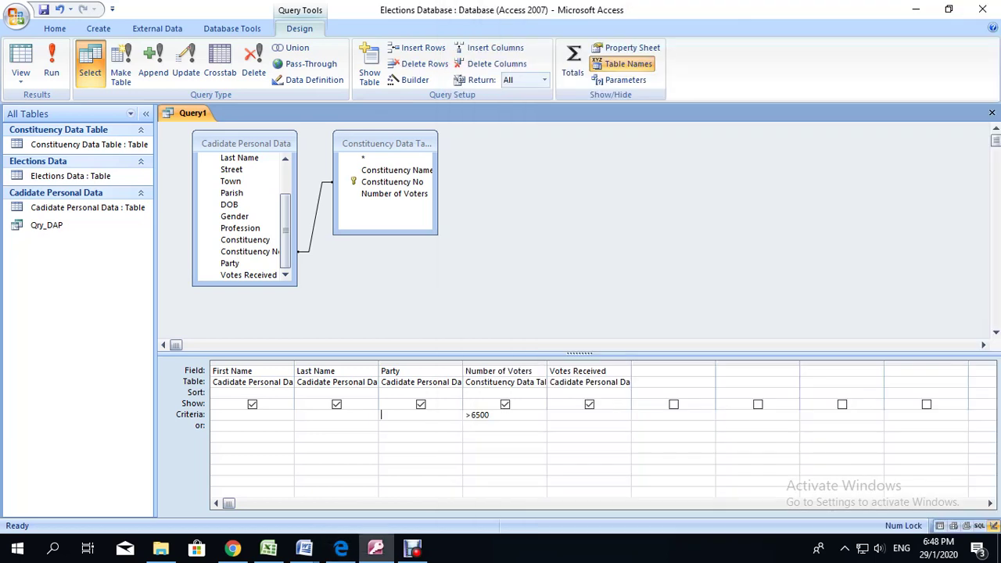
click(587, 415)
text(<2500)
Step: Check the sorting requirement in the SBA document and sort the Votes Received column in descending order
click(341, 547)
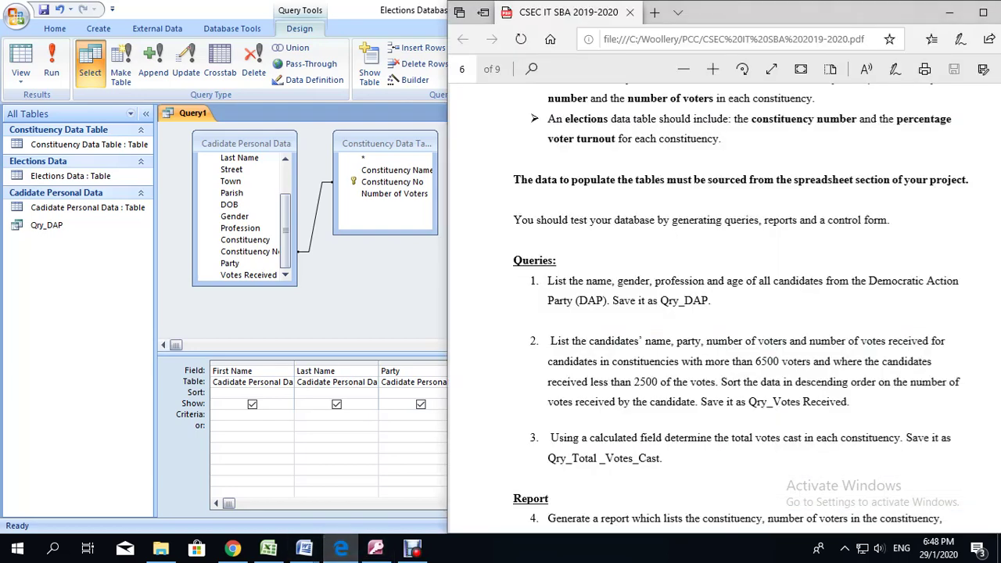
drag(721, 381, 615, 401)
click(420, 404)
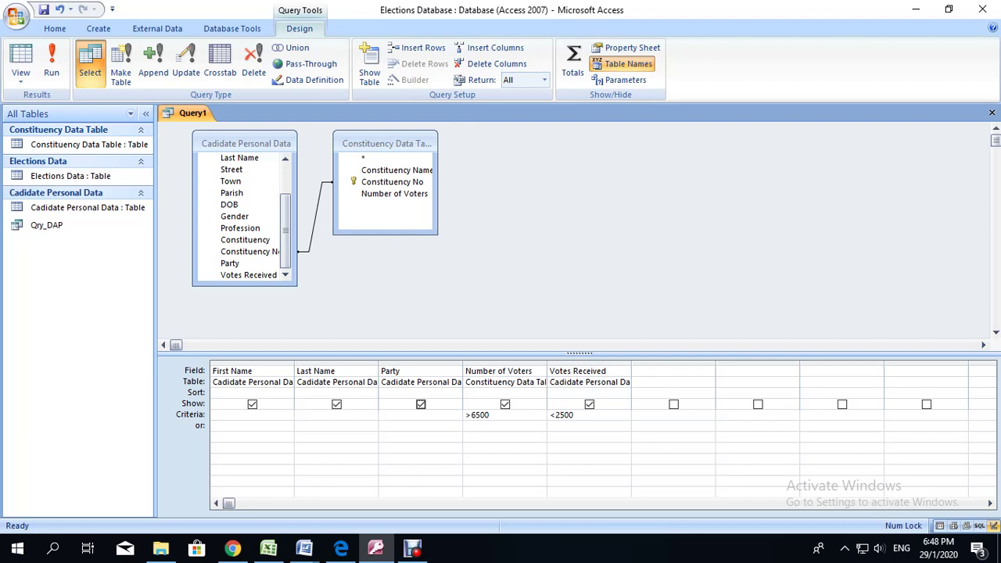
click(588, 393)
click(623, 393)
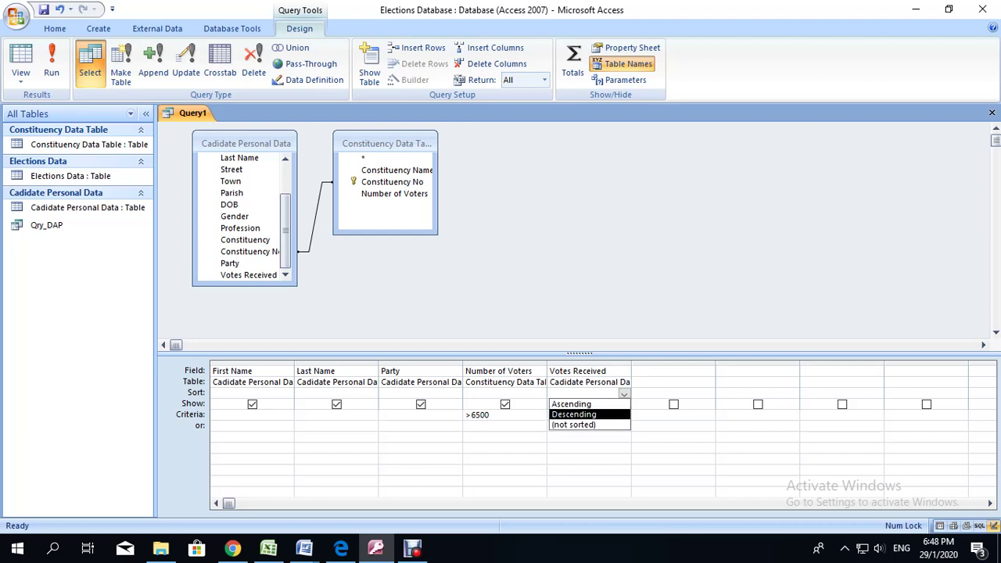
key(Return)
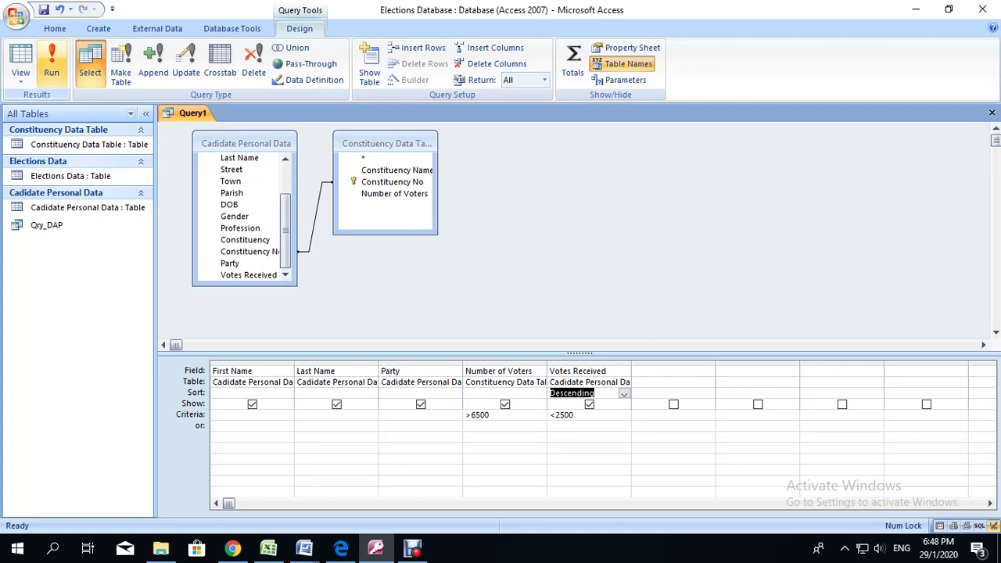
Step: Run the query to check the listed candidates and return to its design
click(51, 69)
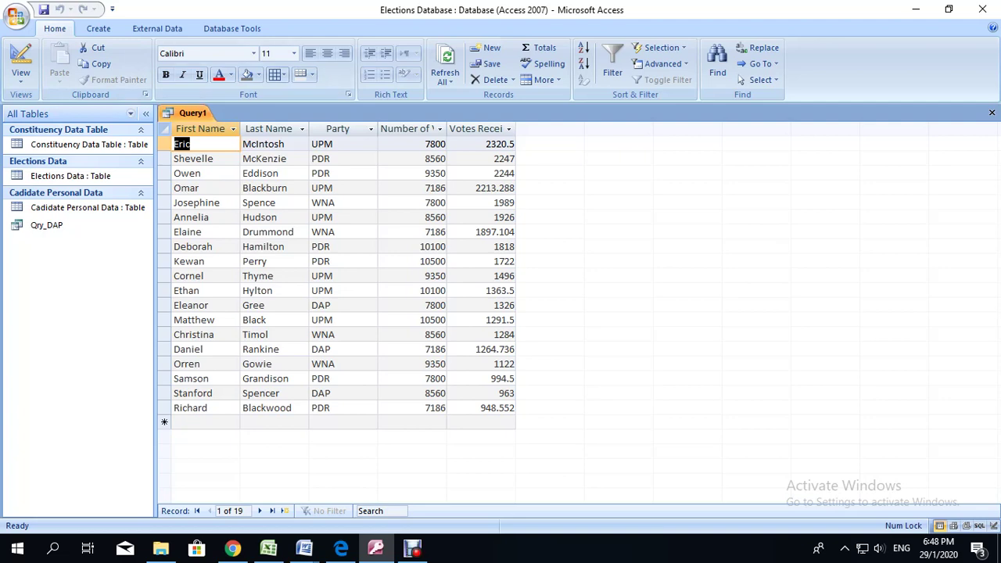
right_click(188, 114)
click(234, 173)
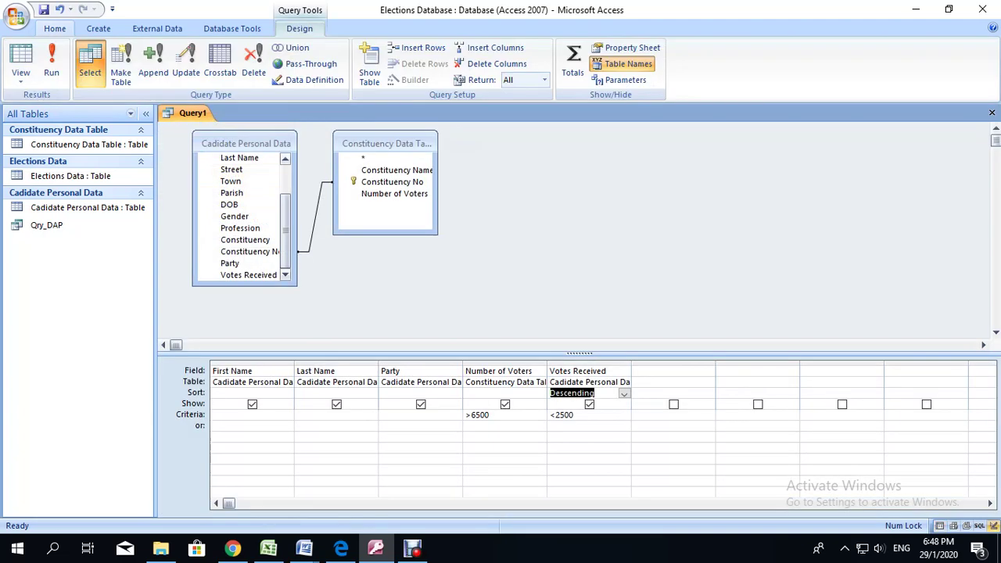
Step: Format the Votes Received field as Standard with 0 decimal places and run the query
right_click(585, 373)
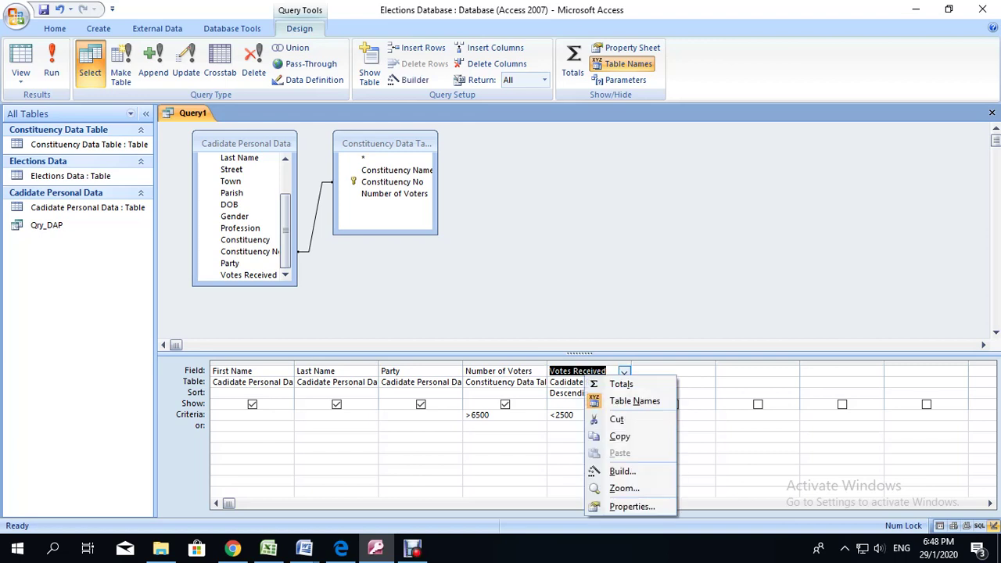
click(630, 506)
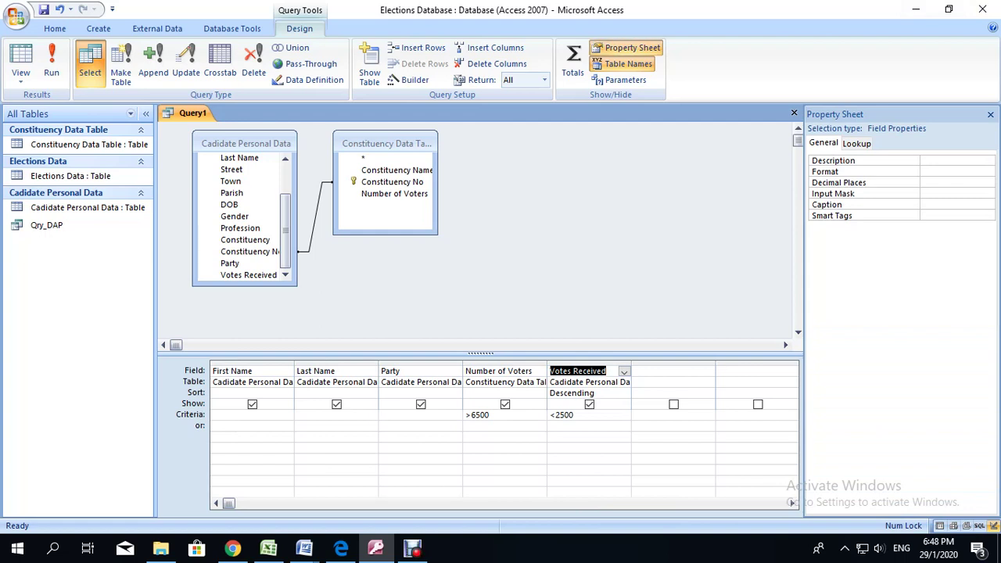
click(952, 171)
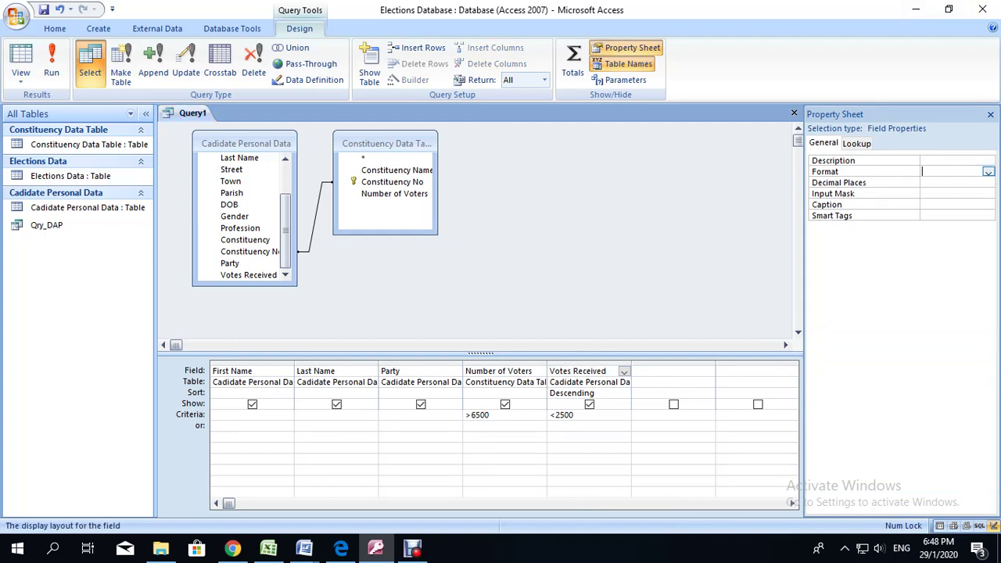
click(988, 172)
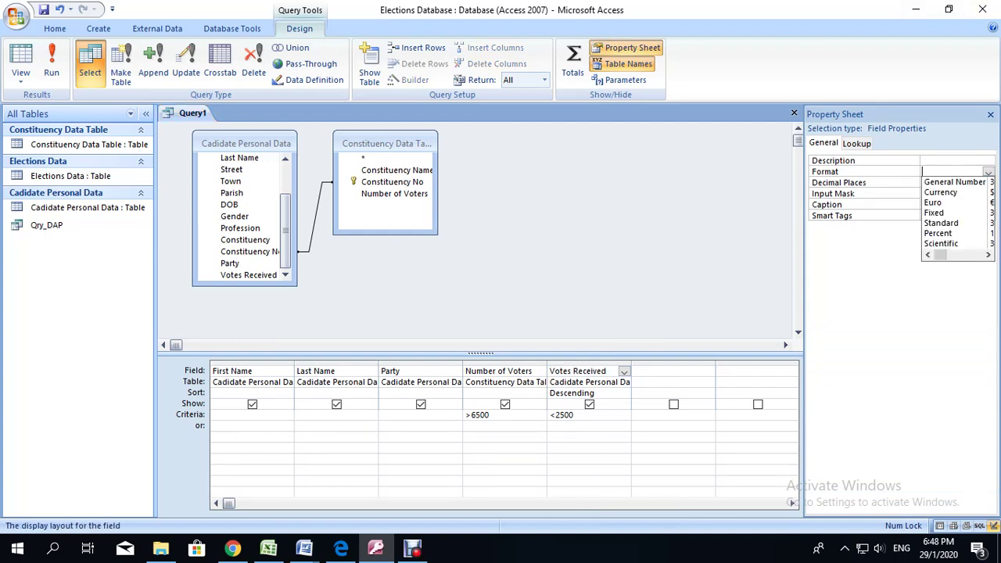
click(941, 222)
click(952, 182)
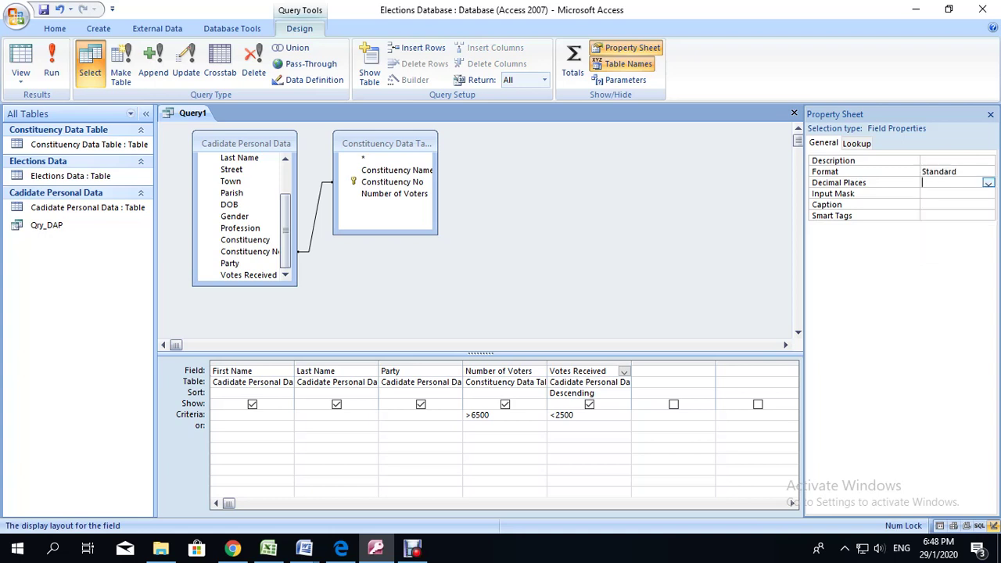
click(987, 183)
key(Down)
key(Return)
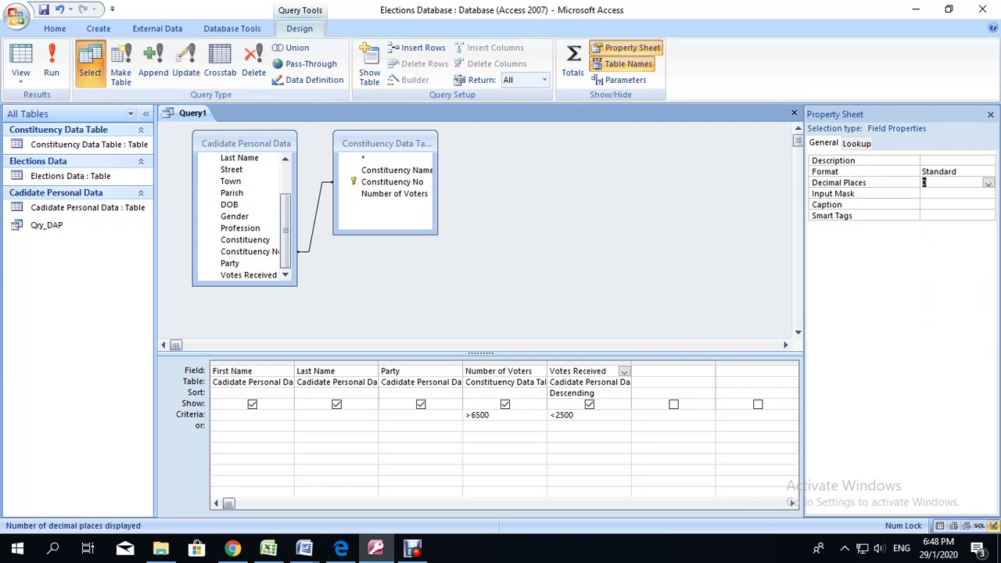
click(51, 64)
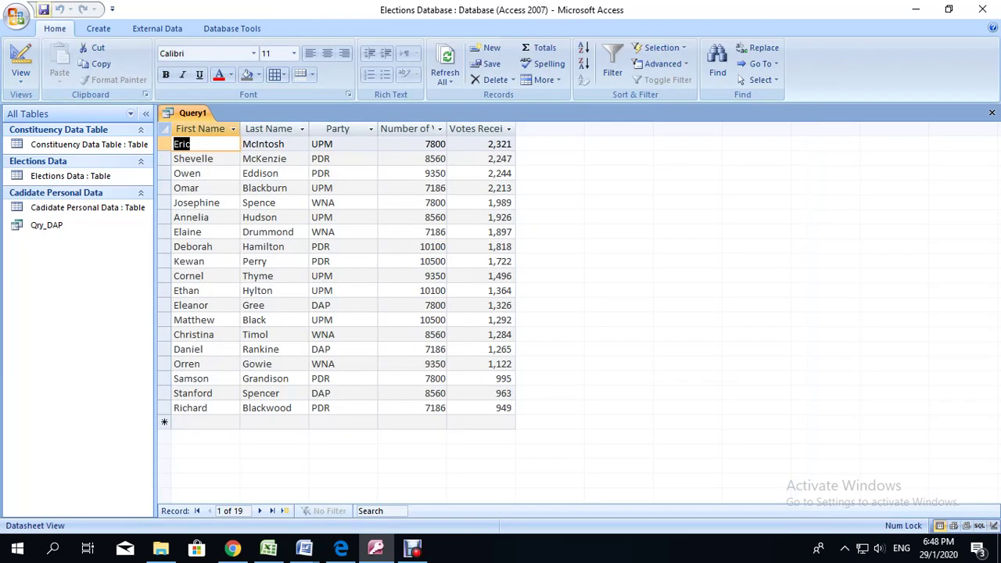
Step: Save the query as Qry_Votes Received, copying the name from the SBA document, and close it
click(43, 9)
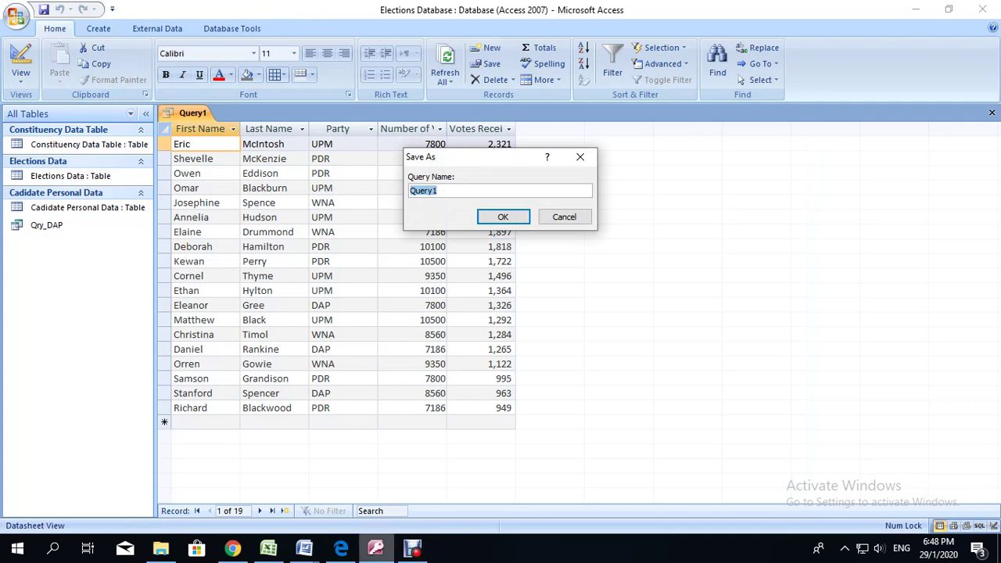
click(341, 548)
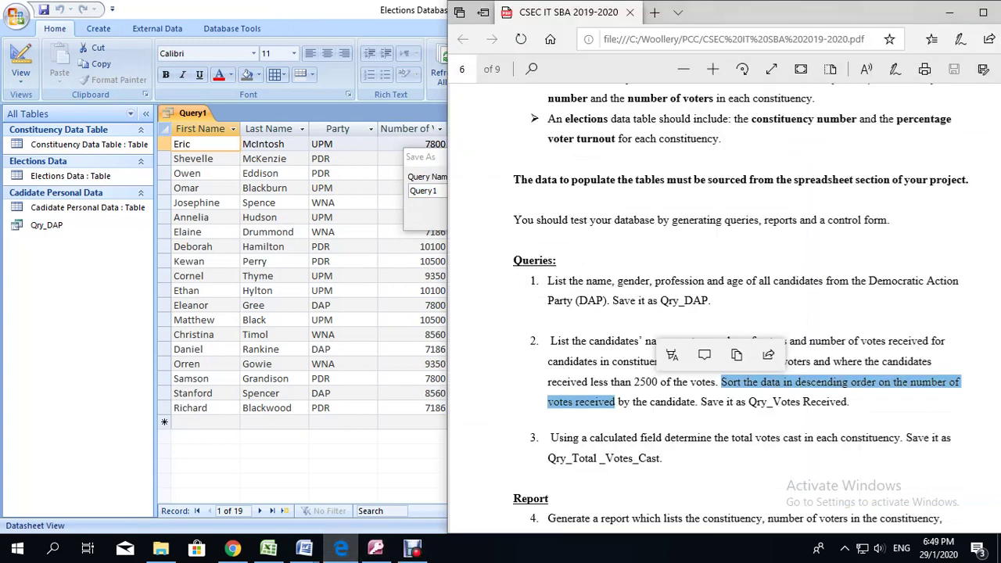
key(Escape)
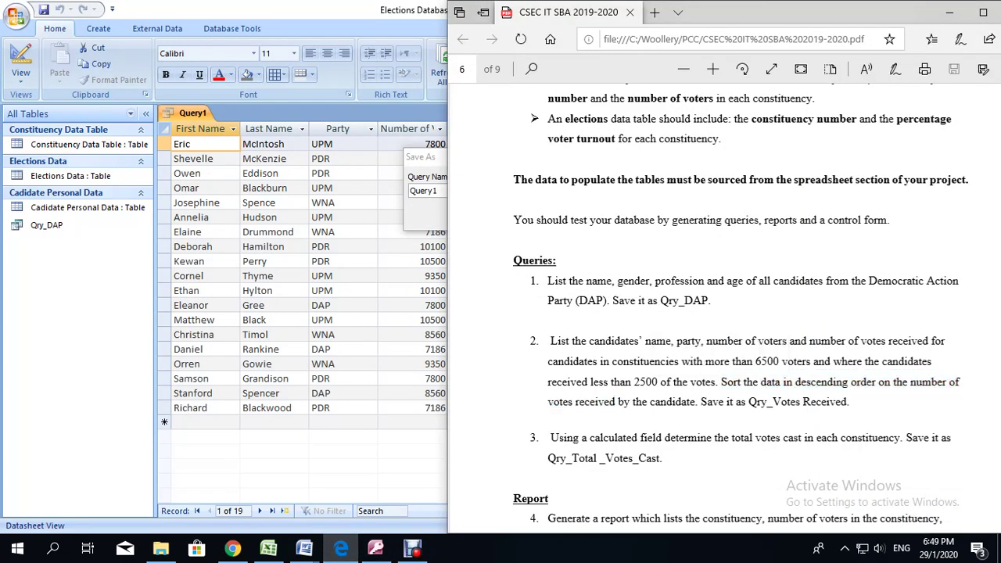
drag(847, 402, 772, 401)
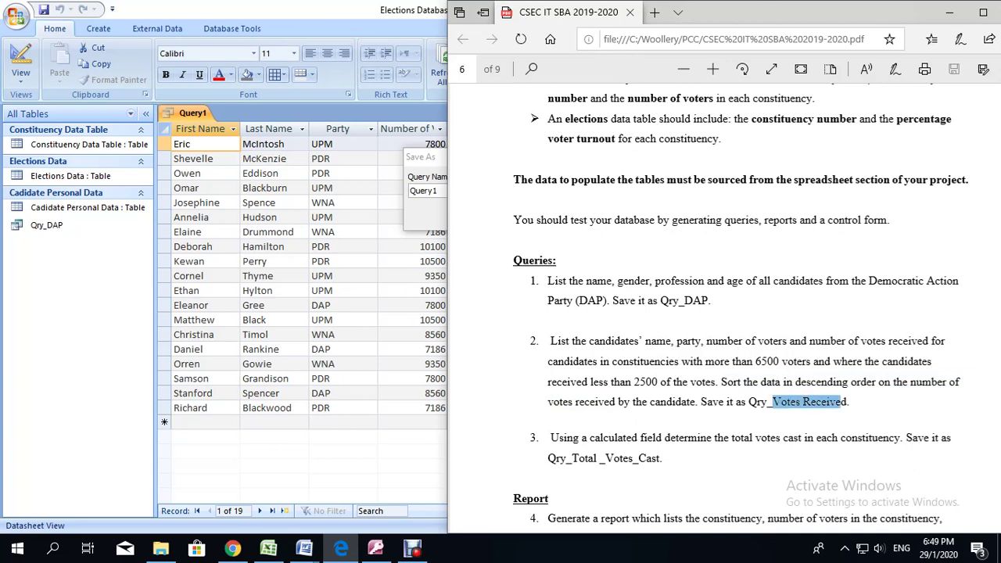
drag(847, 402, 748, 402)
right_click(755, 400)
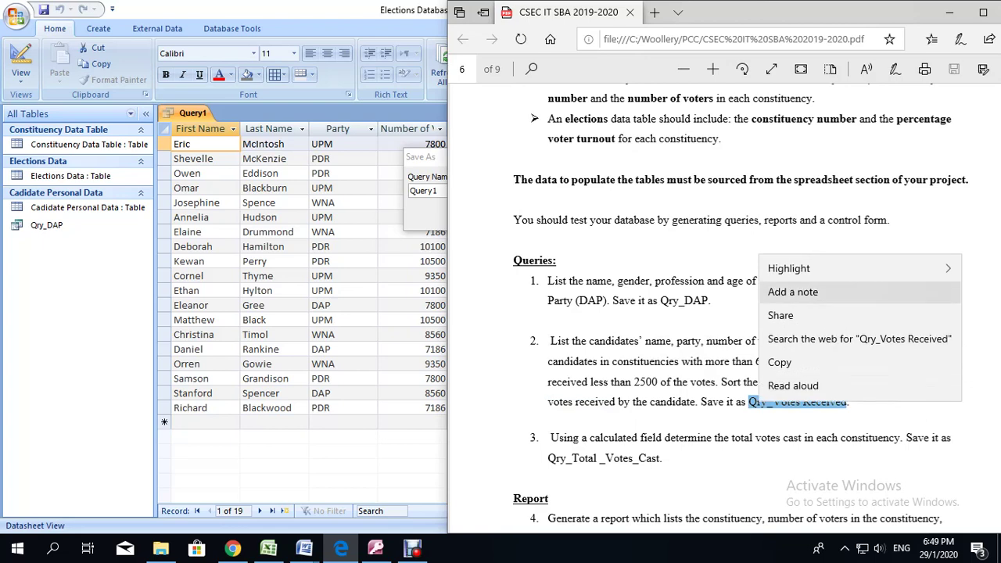
click(780, 362)
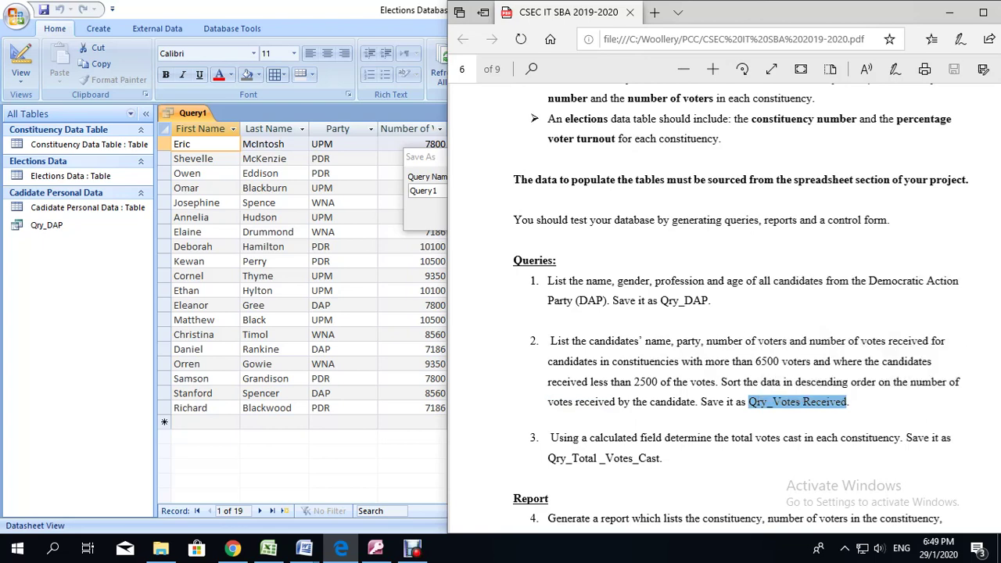
key(alt+Tab)
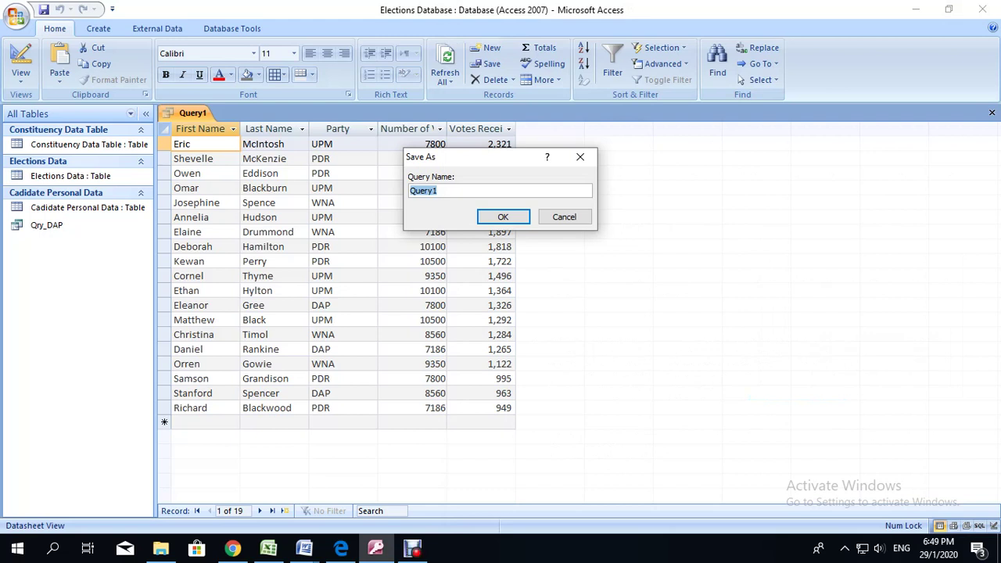
key(ctrl+v)
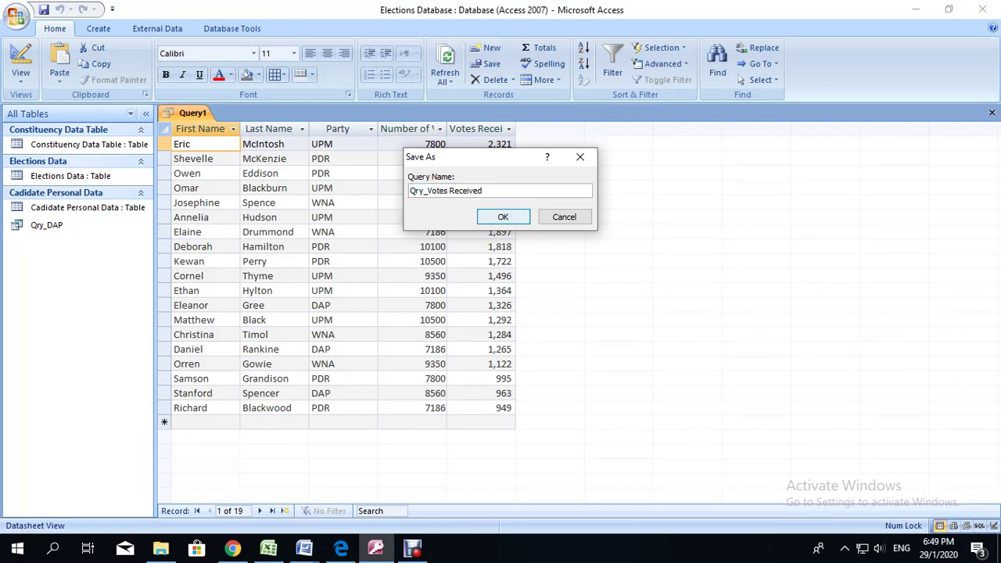
key(Return)
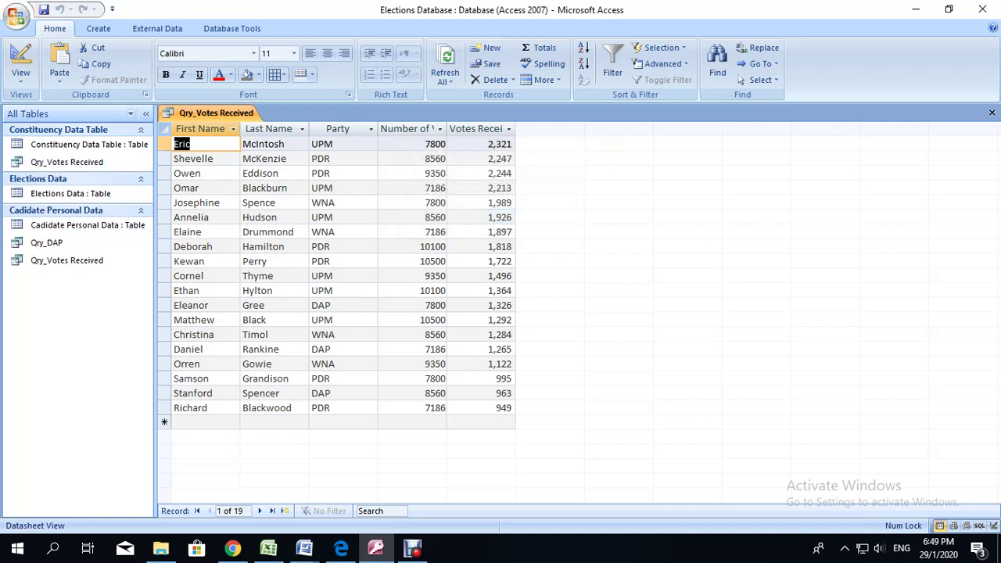
right_click(234, 111)
click(269, 131)
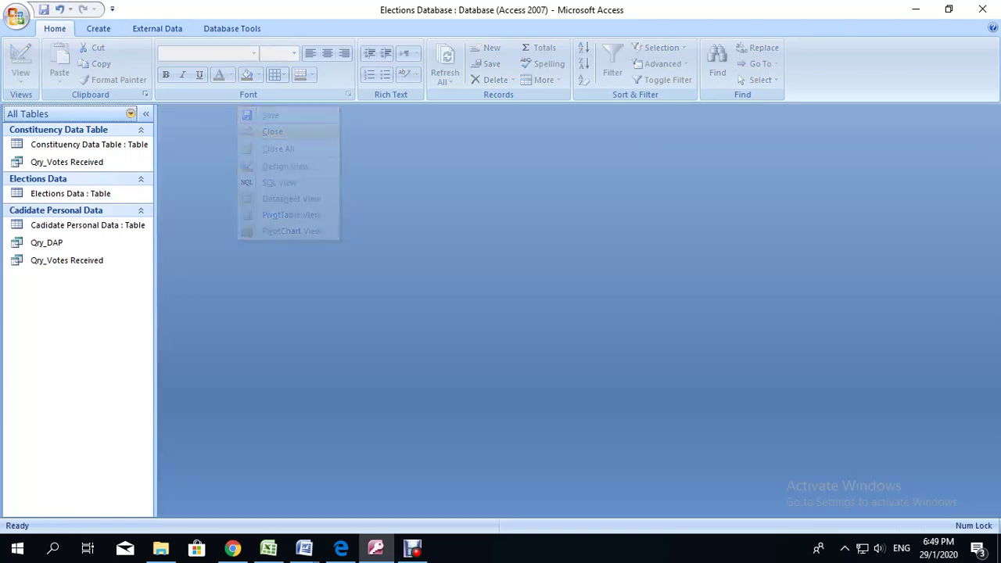
Step: Read query 3 in the SBA document and start a new query design containing the Elections Data and Constituency Data Table tables
click(341, 547)
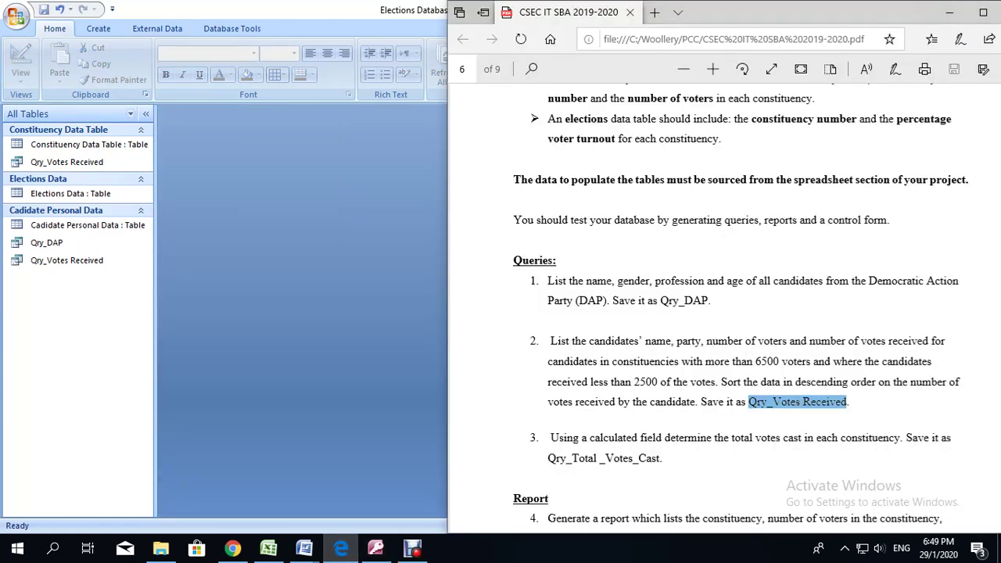
scroll(723, 313, down, 1)
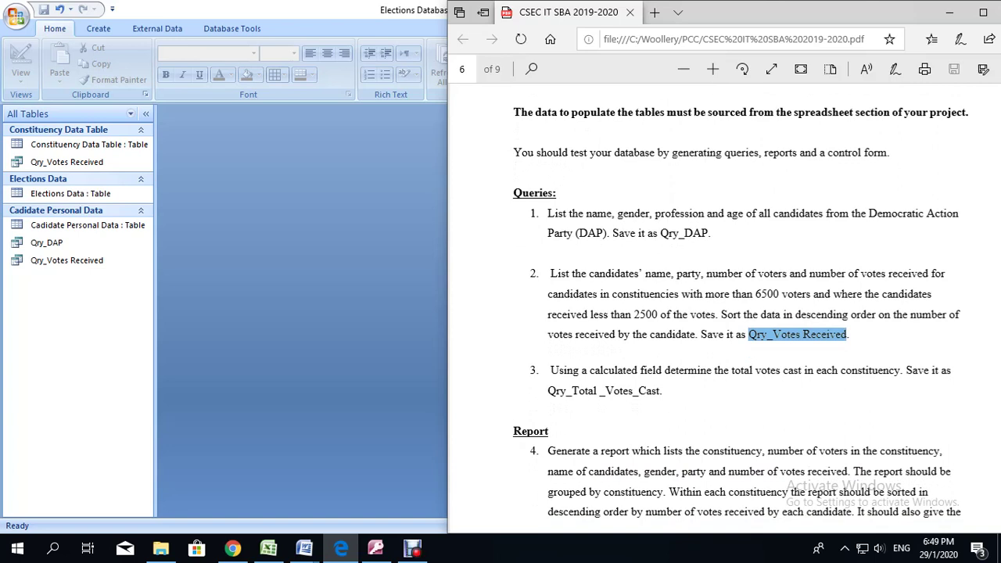
drag(731, 370, 803, 370)
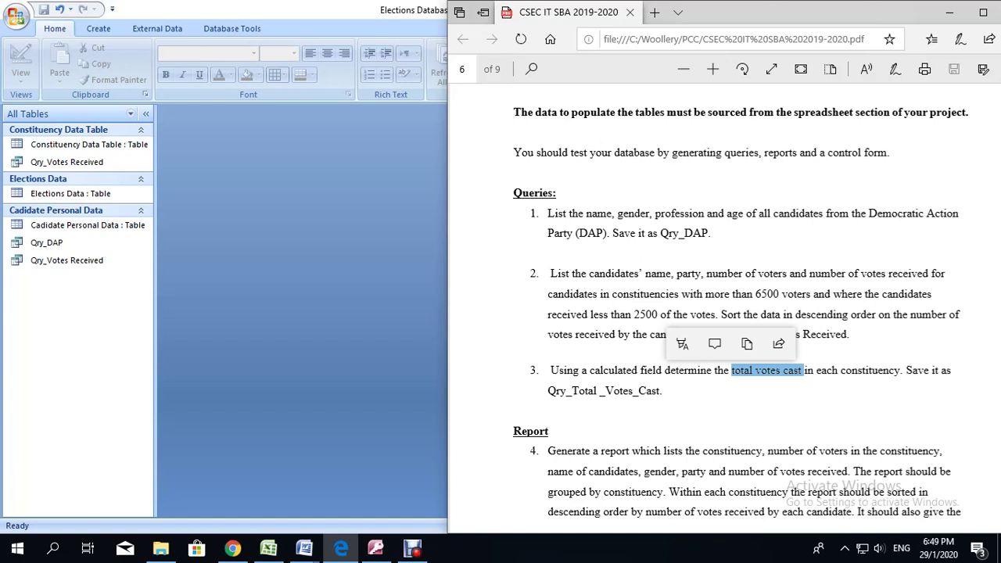
key(alt+Tab)
click(98, 28)
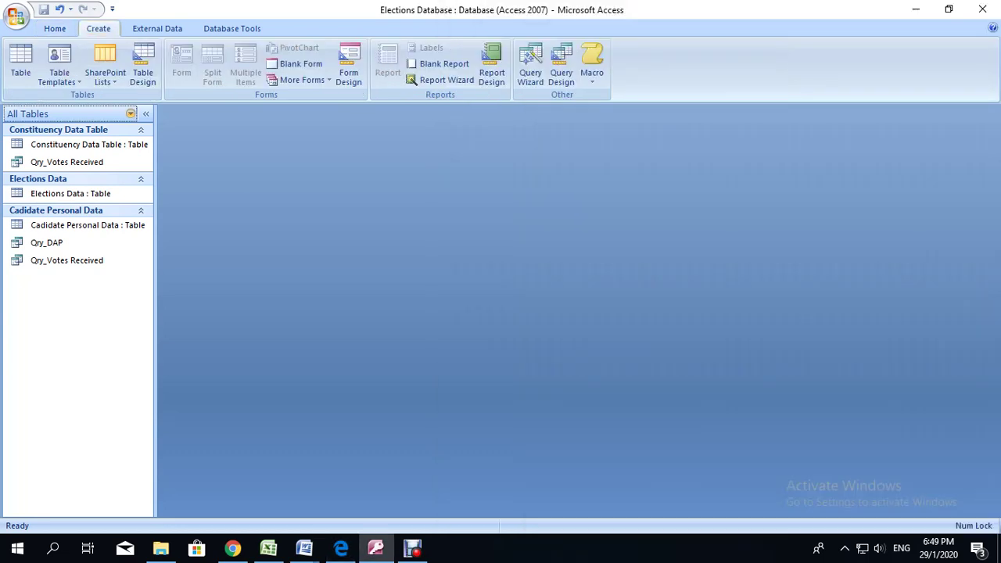
click(561, 62)
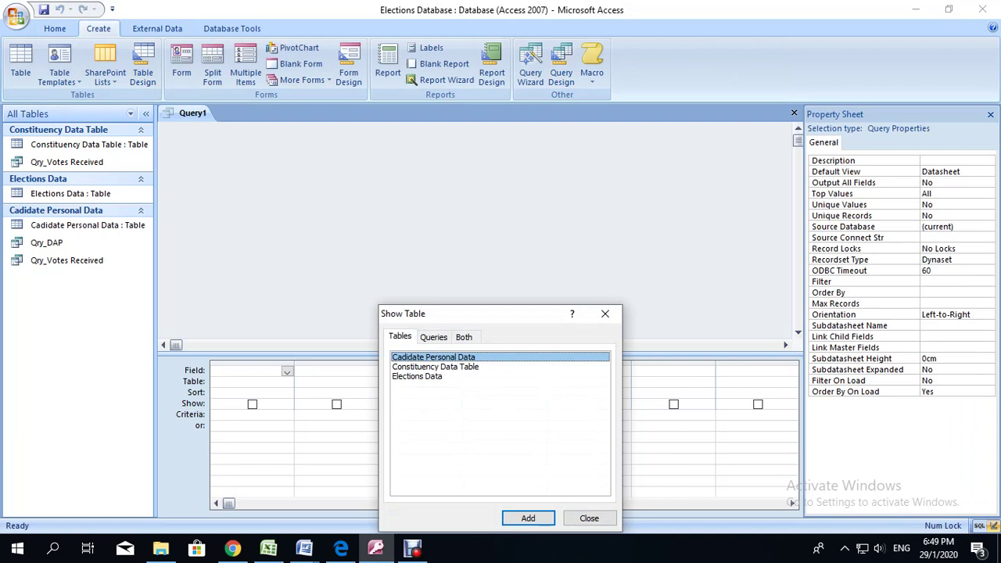
double_click(417, 376)
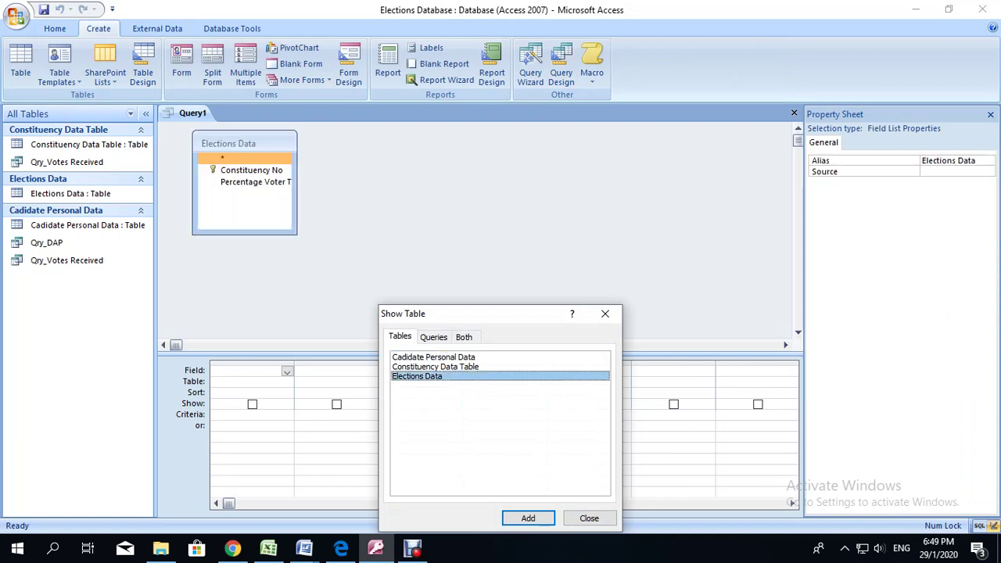
double_click(435, 367)
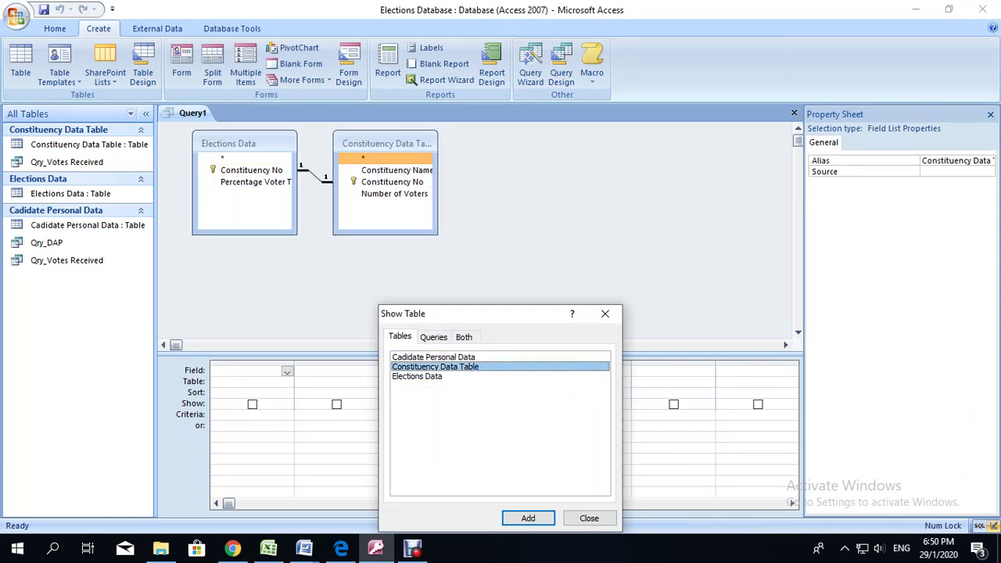
click(604, 313)
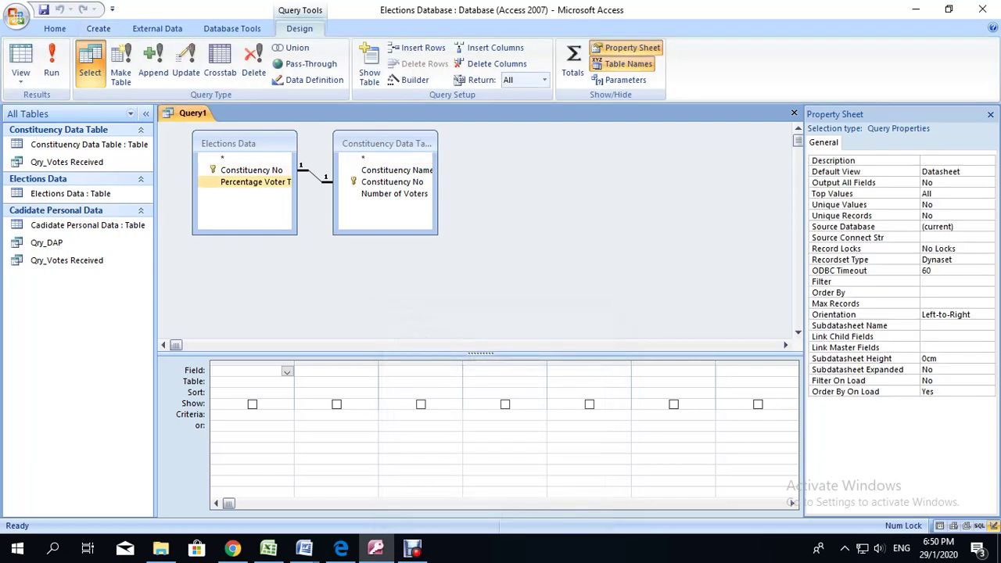
Step: Add the Constituency Name field to the query and widen the empty second column for a long expression
click(397, 170)
double_click(396, 170)
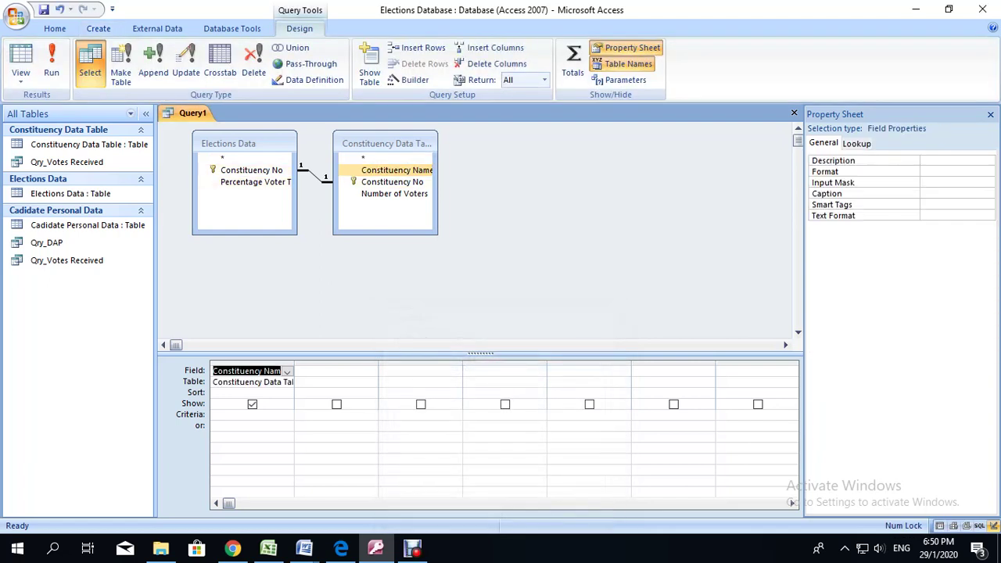
click(336, 370)
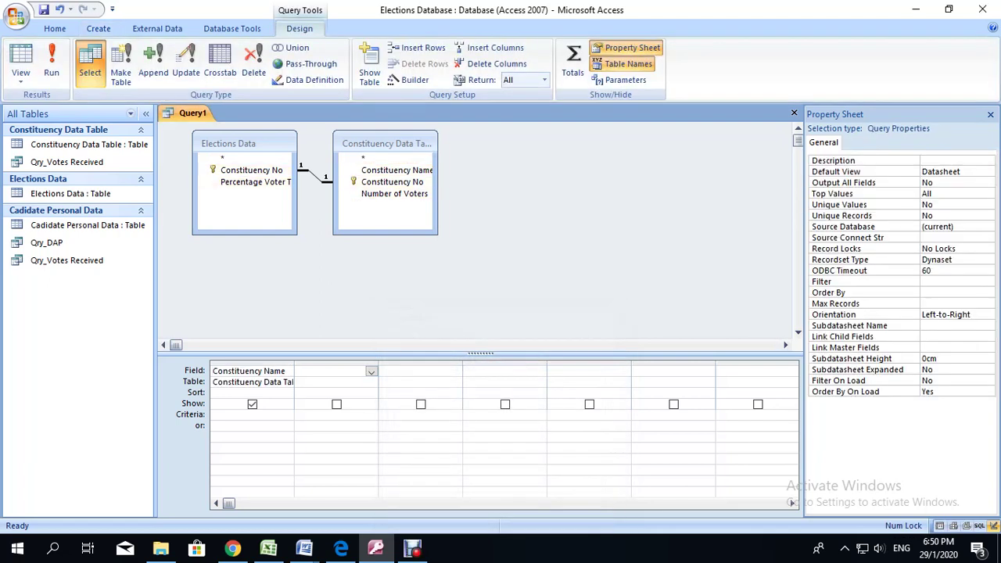
drag(379, 361, 553, 361)
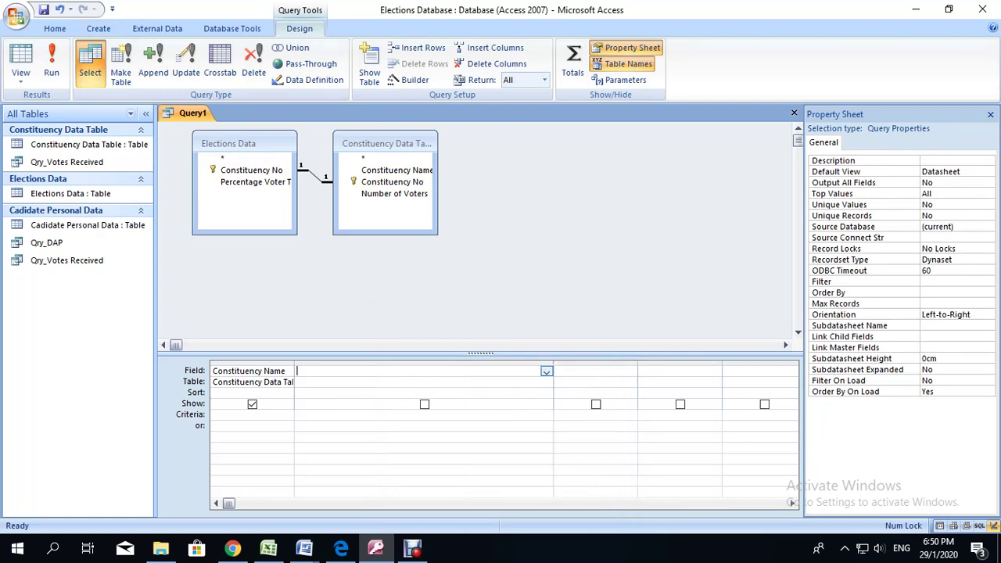
Step: Check the required calculation in the SBA document and begin the second column's expression with Total Votes Cast:[Number of Voters]*
key(alt+Tab)
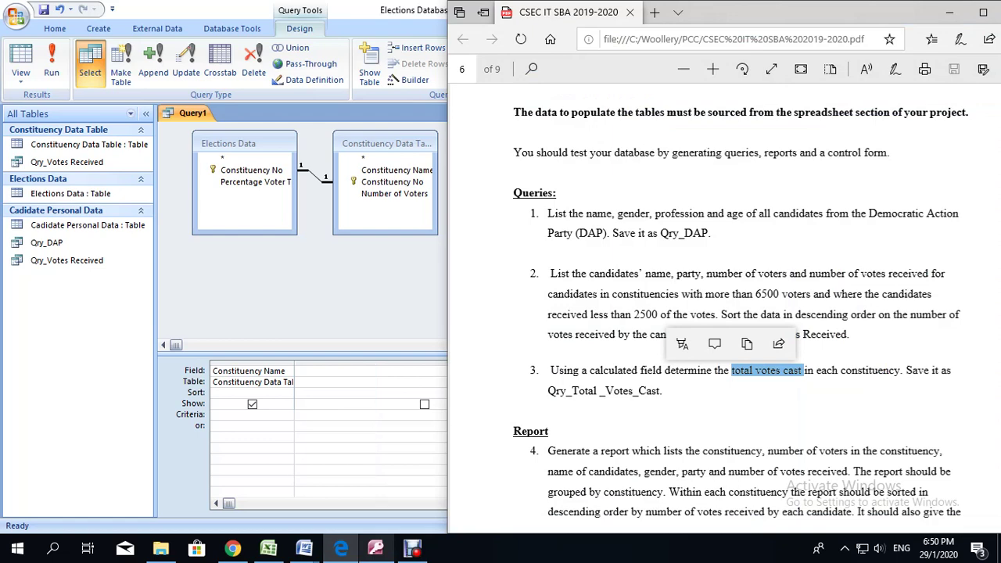
click(413, 549)
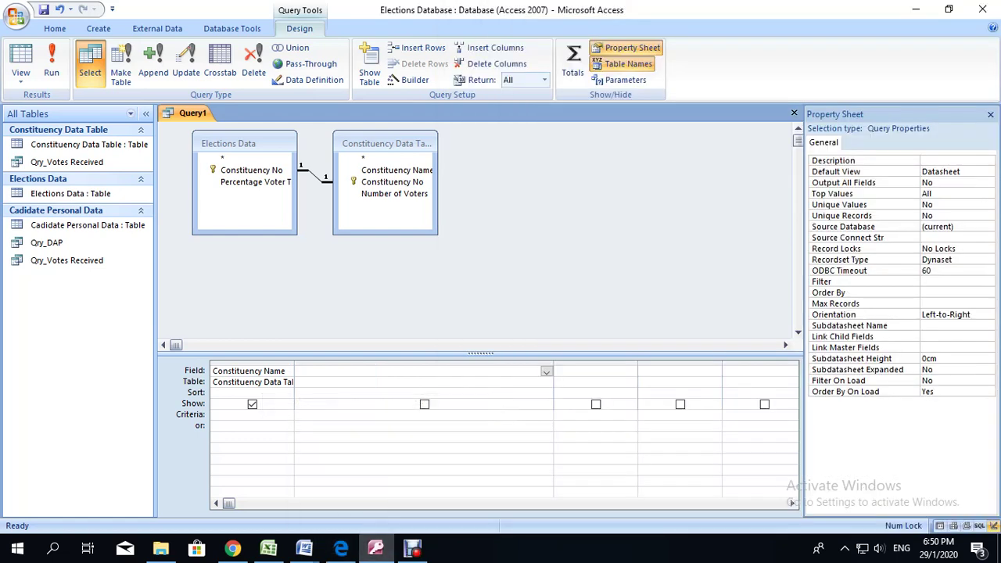
text(al Votes Ca)
text([)
click(394, 193)
text(Number of Voters]*)
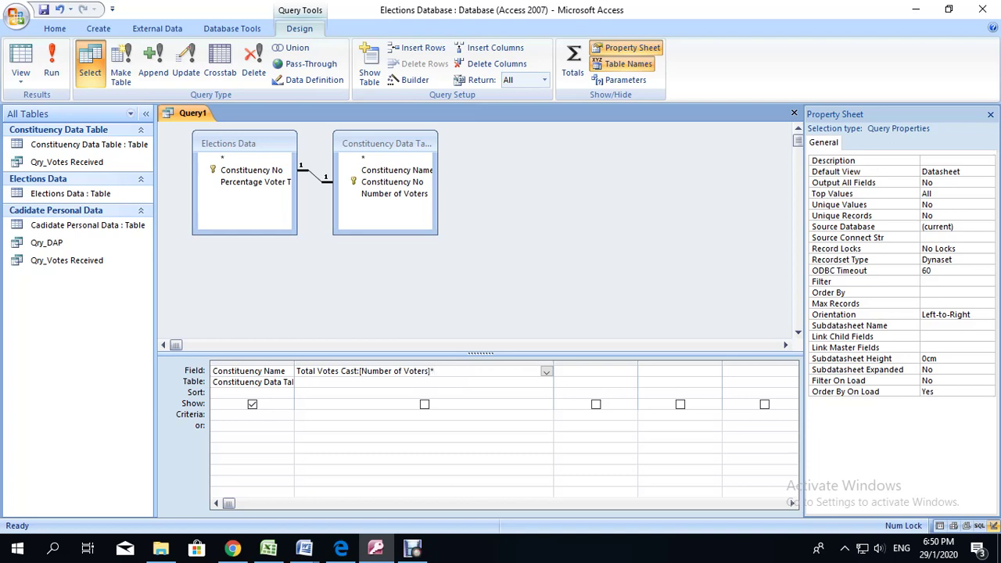
Step: Move the Constituency Data Table field list aside and widen the Elections Data list to show its full field names
click(245, 181)
drag(385, 143, 458, 140)
drag(297, 196, 341, 181)
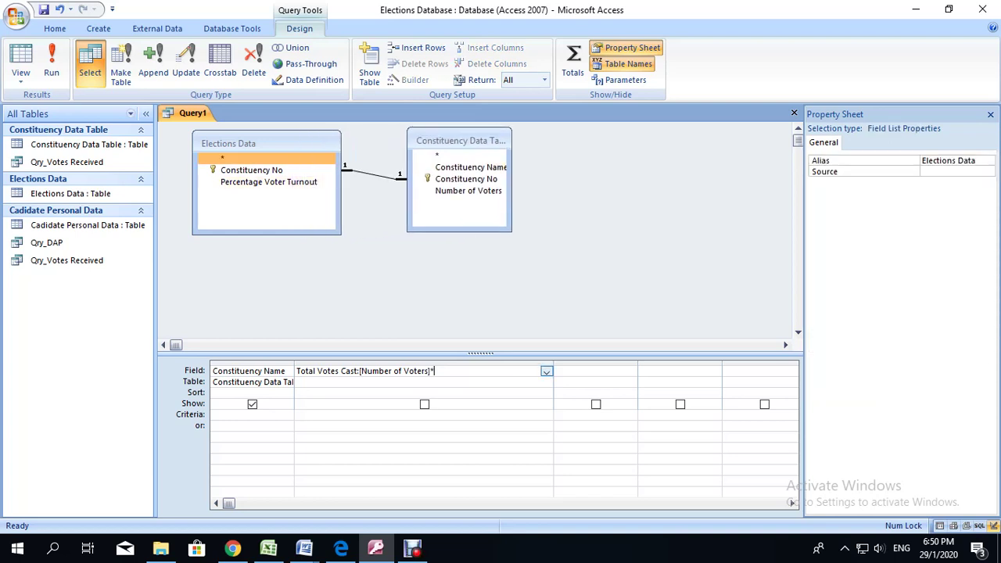
Step: Complete the Total Votes Cast expression by multiplying by [Percentage Voter Turnout]
click(435, 371)
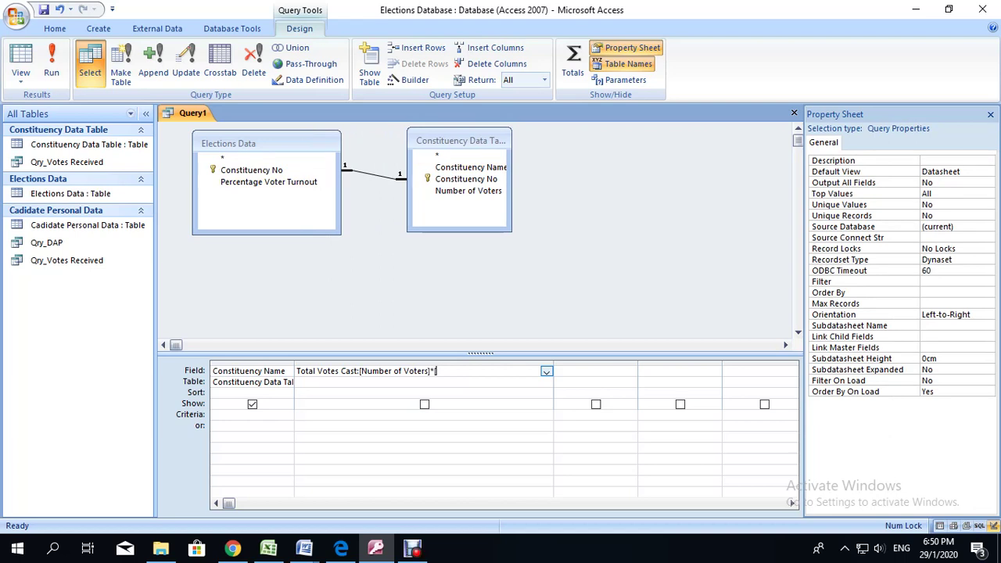
text(Percentage Voter Turnout)
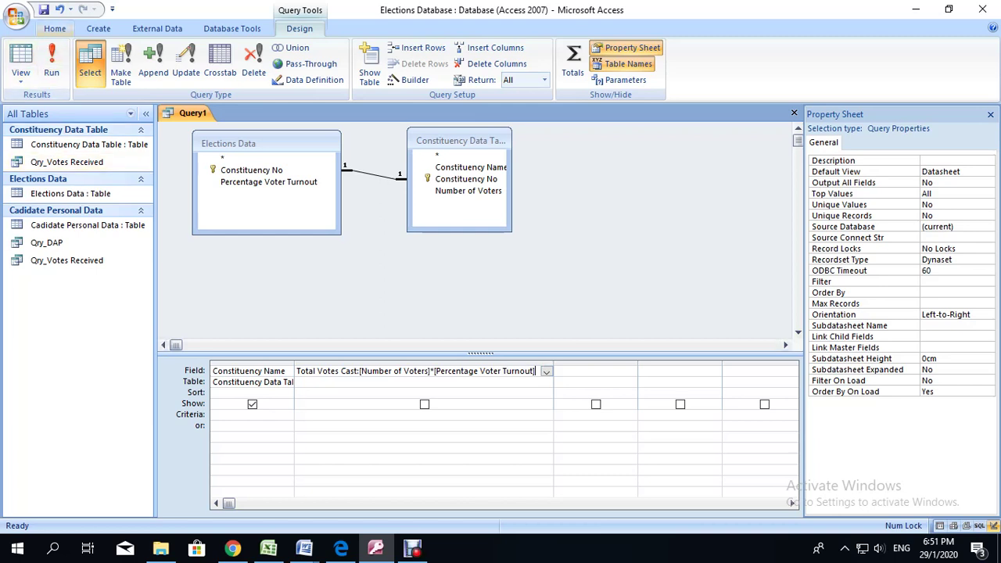
Step: Save the query as Qry_Total _Votes_Cast, copying the name from query 3 in the SBA document
click(44, 10)
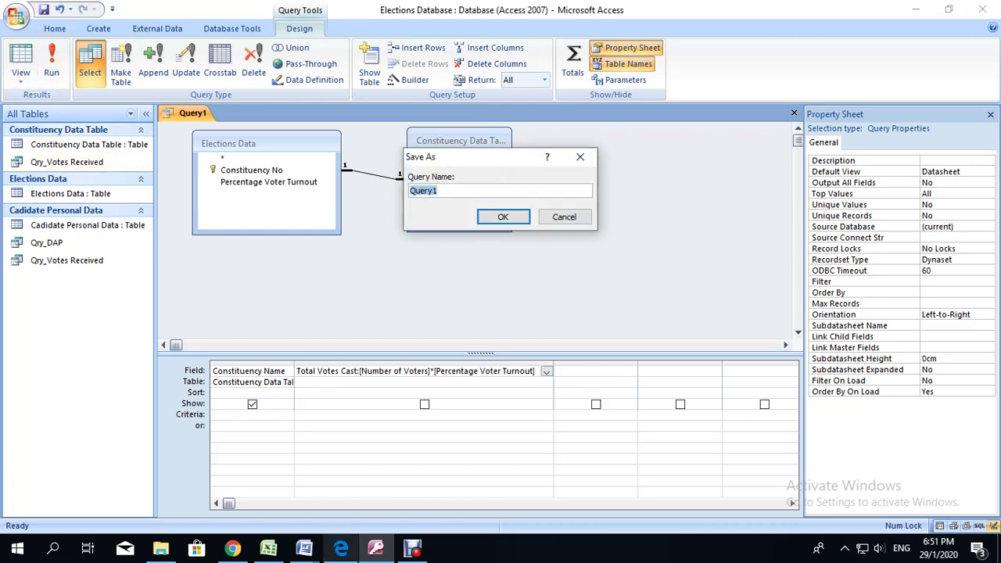
mouse_move(341, 547)
click(340, 477)
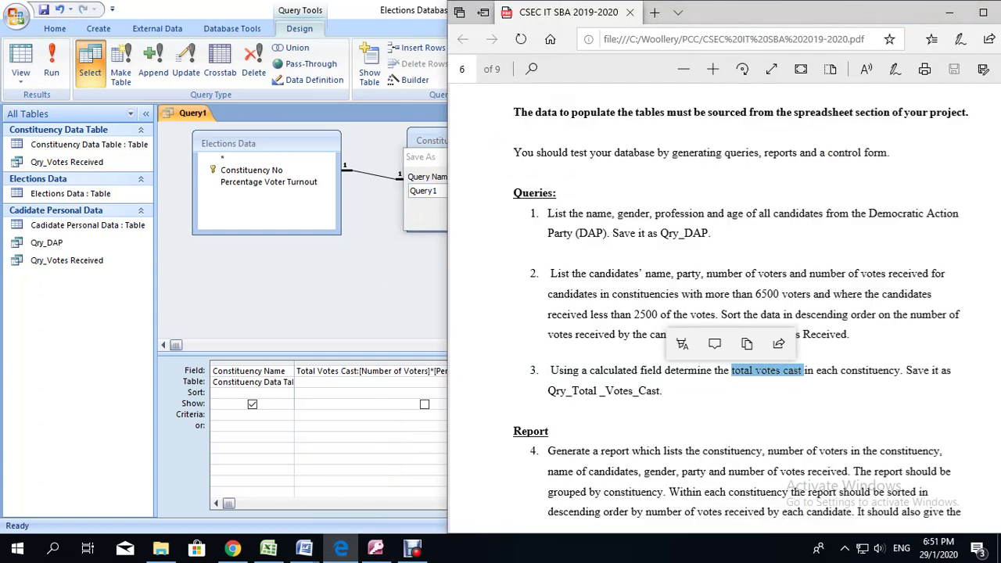
drag(548, 390, 661, 390)
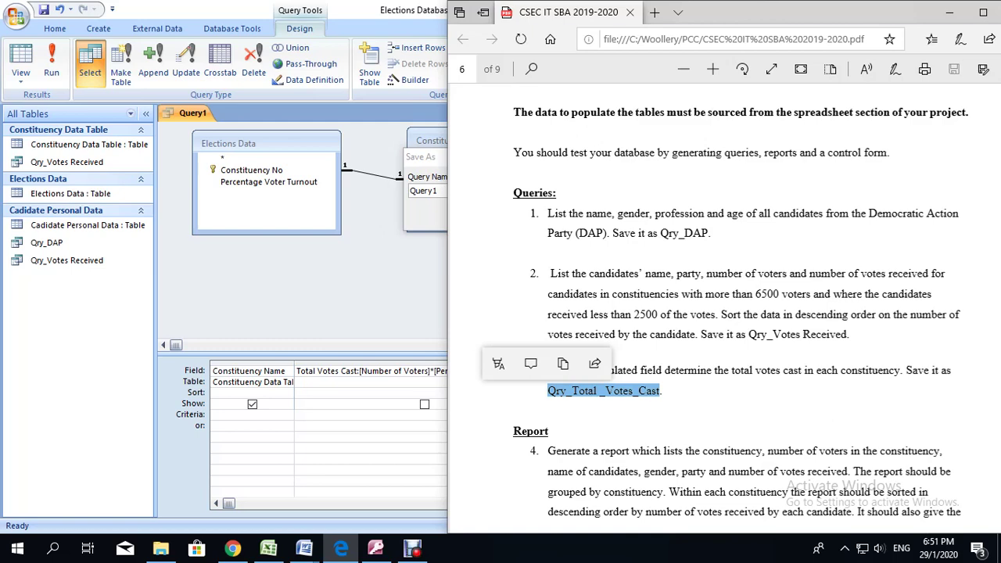
right_click(582, 386)
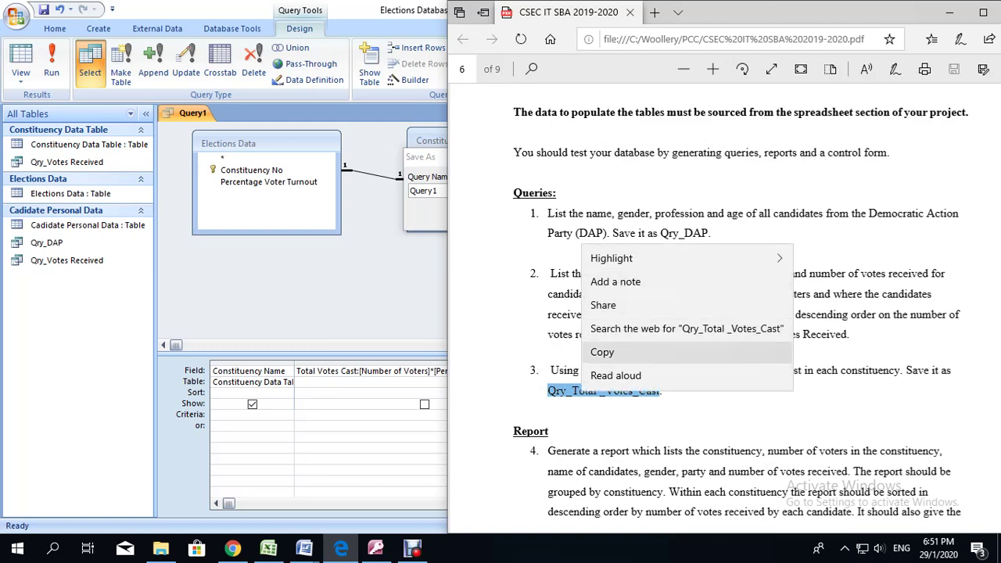
click(610, 352)
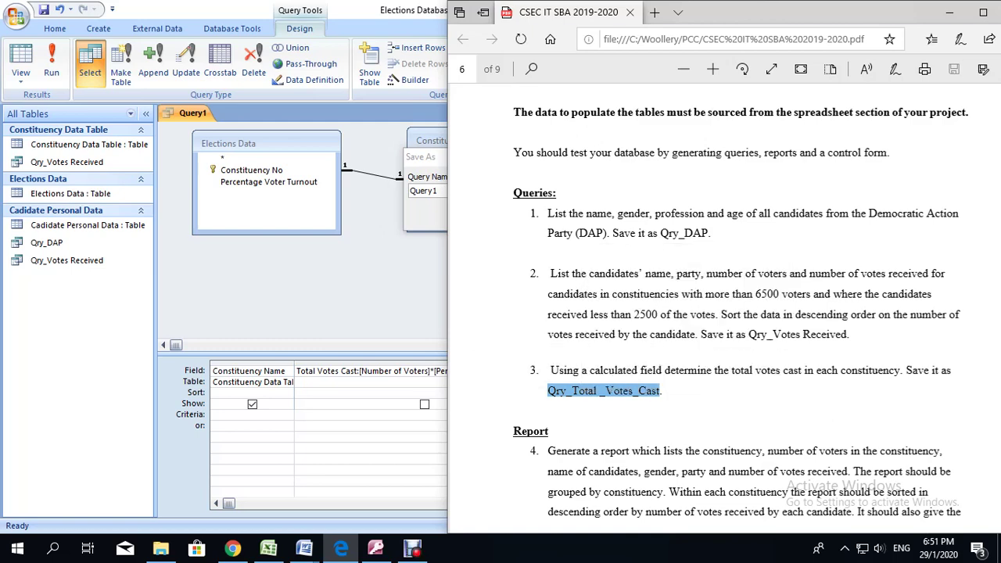
click(375, 549)
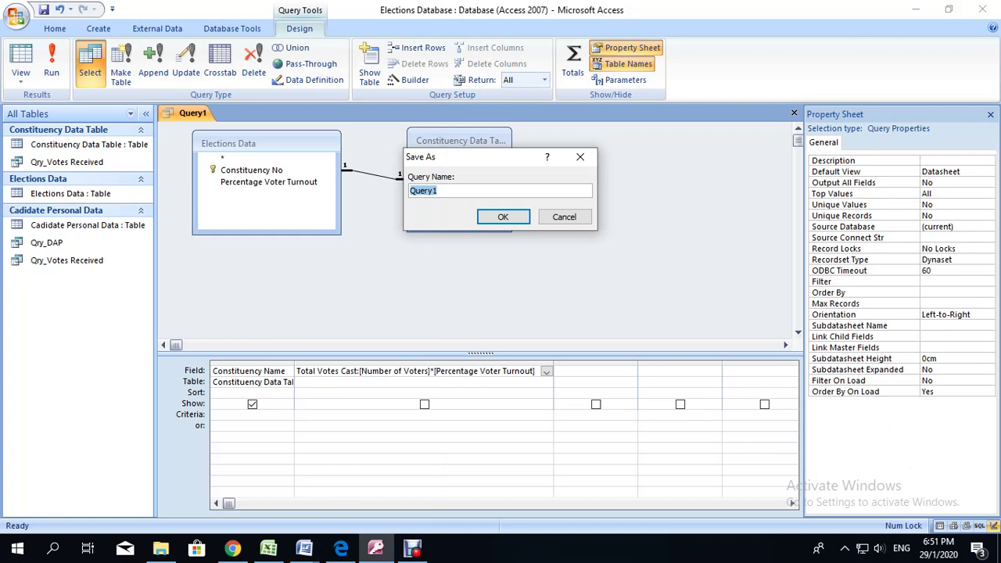
key(ctrl+v)
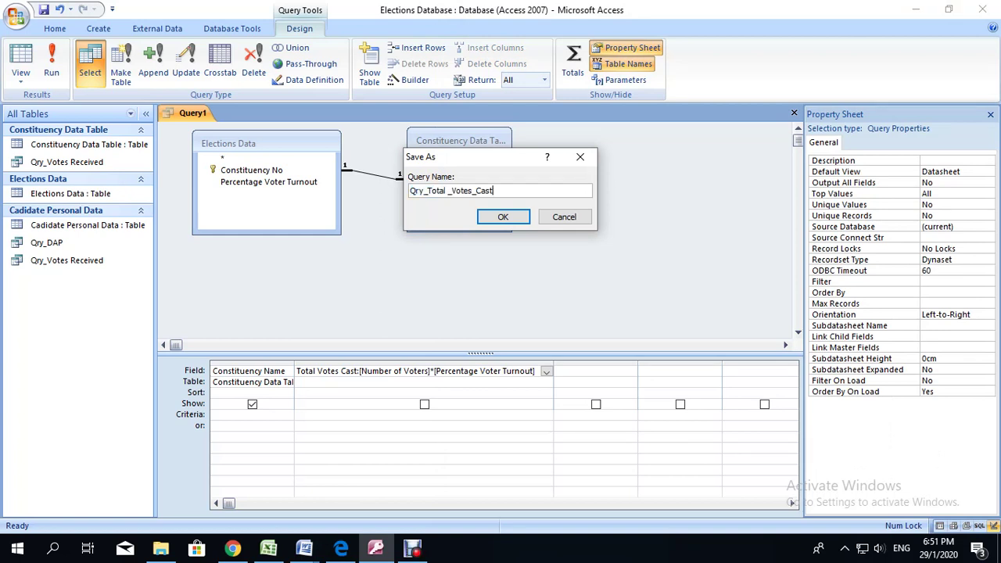
key(Return)
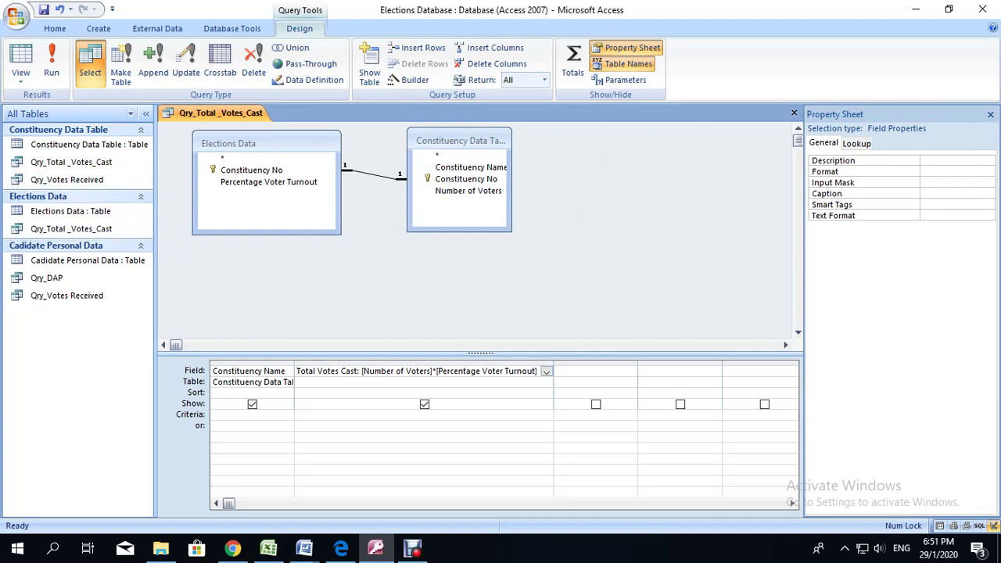
Step: Widen the calculated column slightly and try to remove the space after the colon in the Total Votes Cast expression
drag(552, 363, 570, 363)
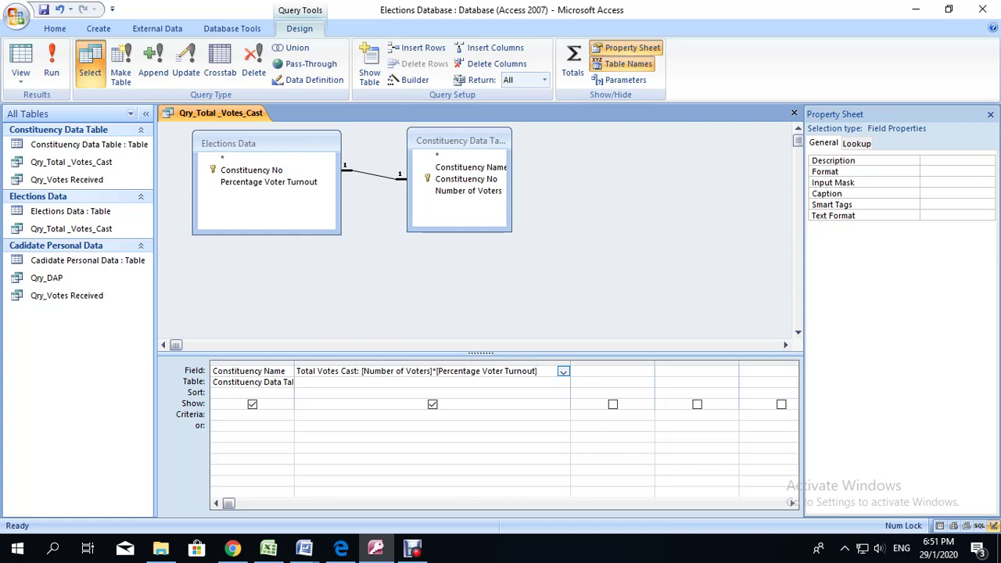
key(BackSpace)
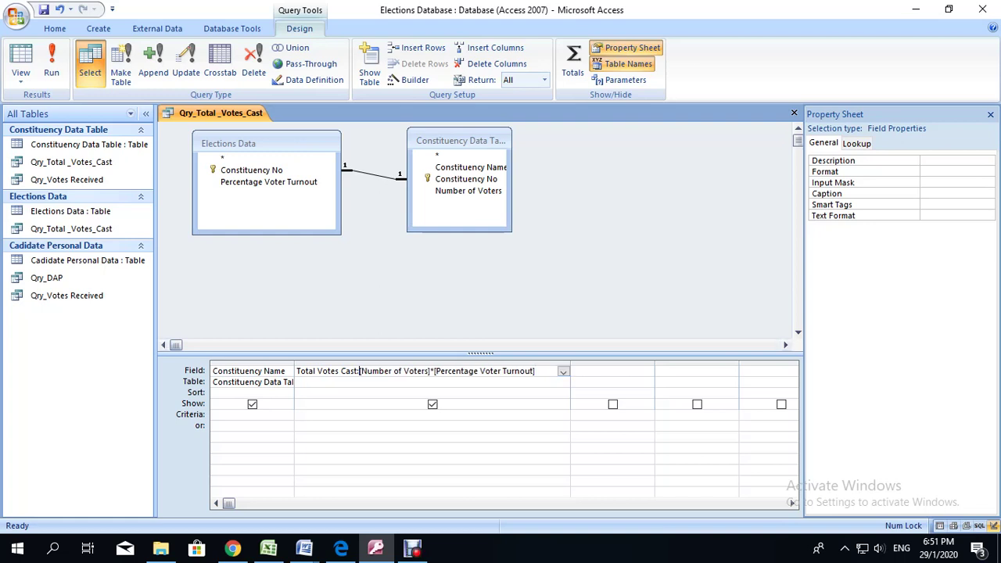
click(480, 289)
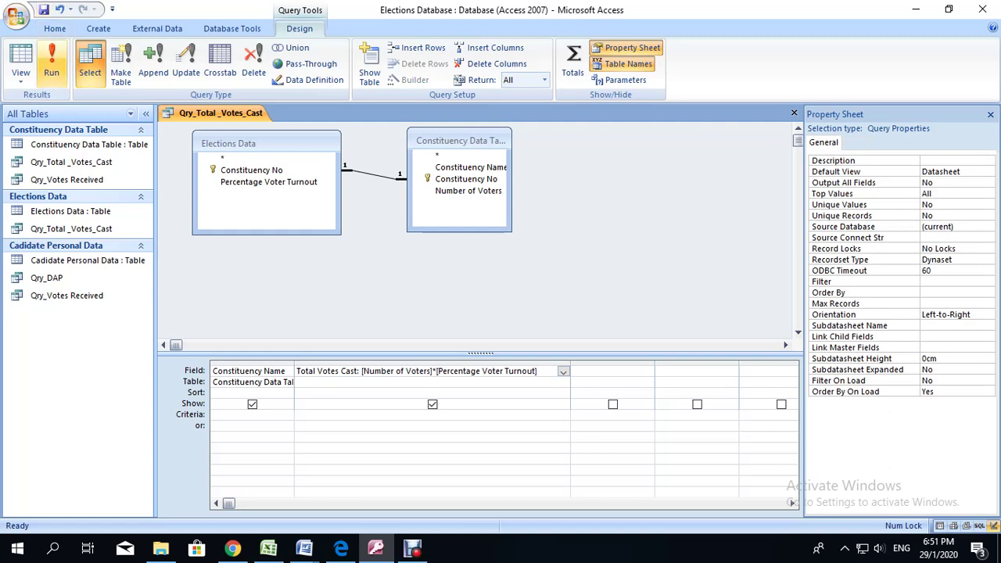
Step: Run the query, check the South West constituency's total votes, and return to the query design
click(51, 67)
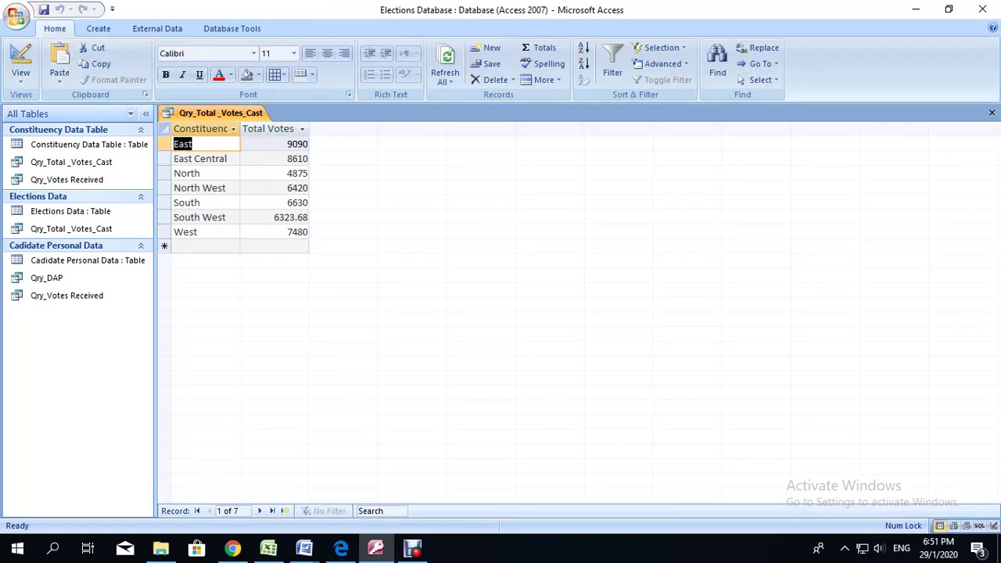
double_click(290, 216)
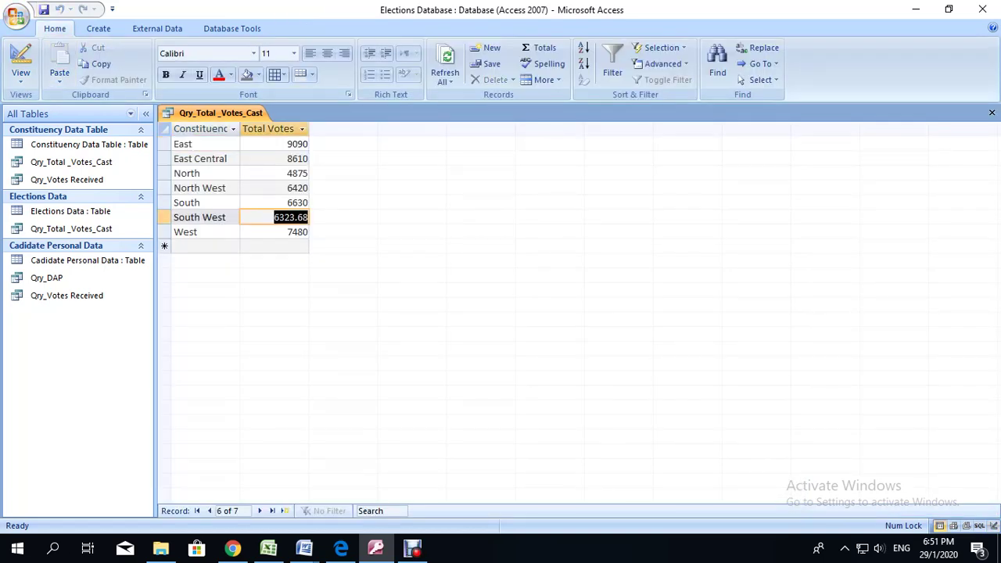
right_click(257, 115)
click(302, 174)
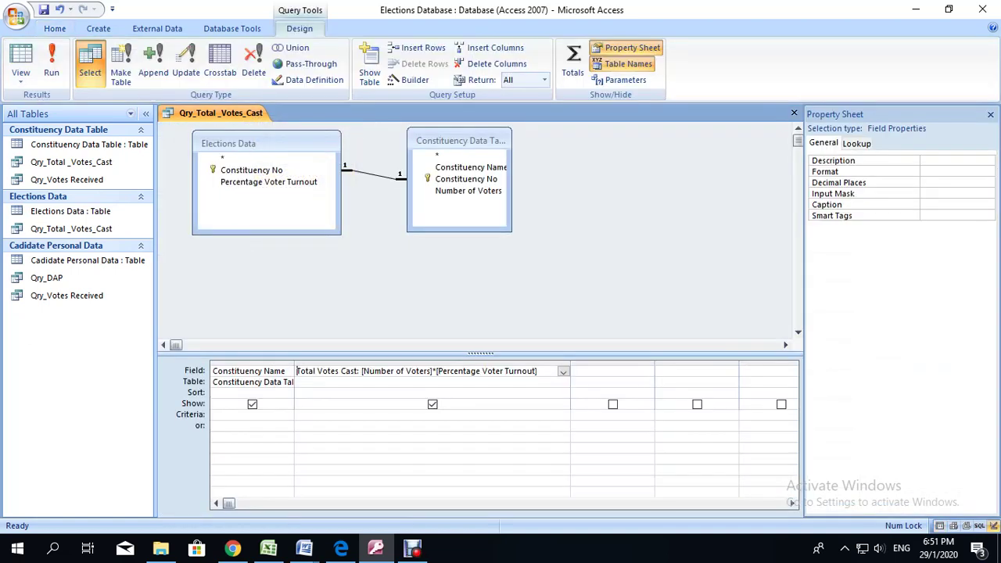
Step: Set the Total Votes Cast field's format to Standard with 0 decimal places and run the query
click(482, 372)
right_click(482, 372)
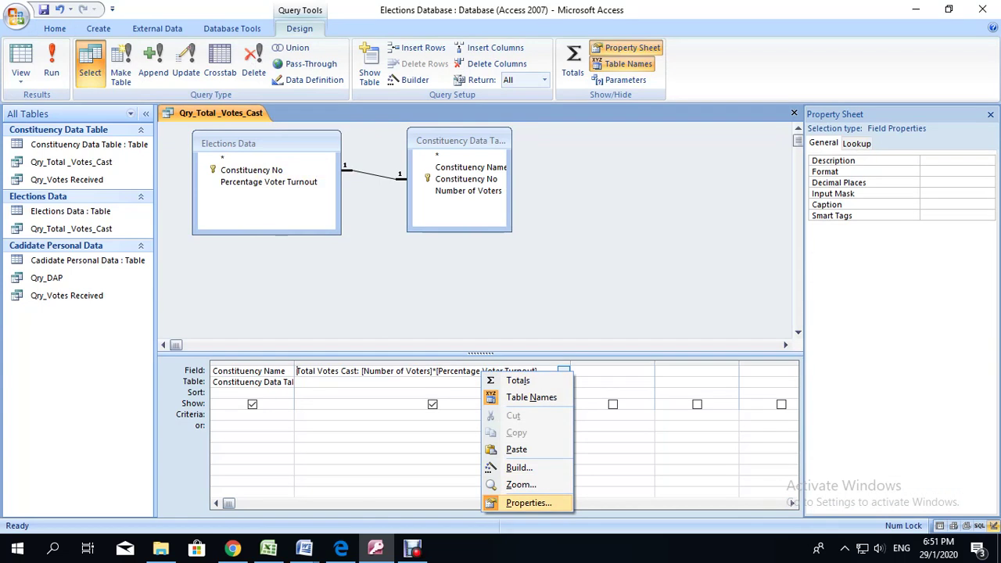
click(528, 503)
right_click(441, 367)
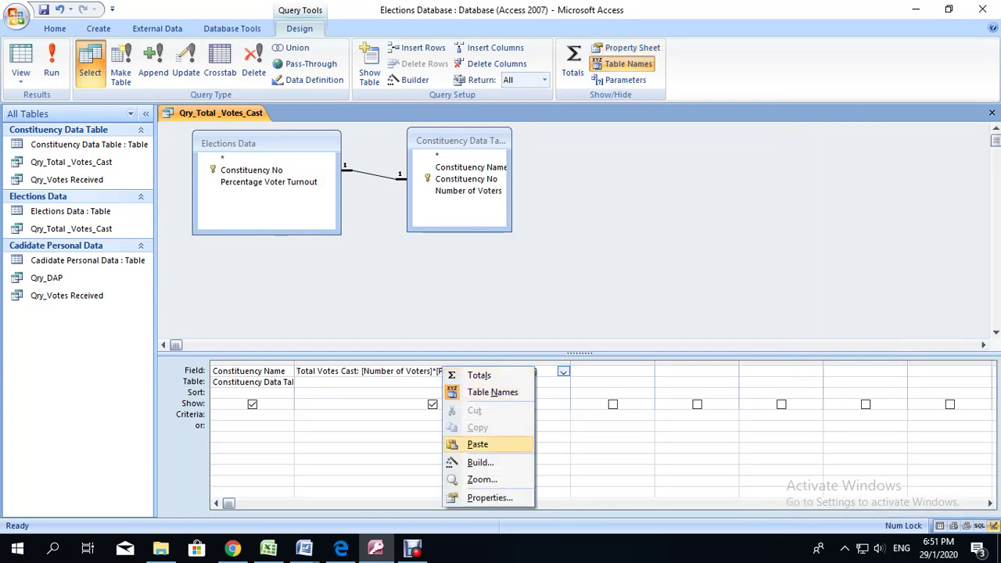
click(477, 498)
click(952, 172)
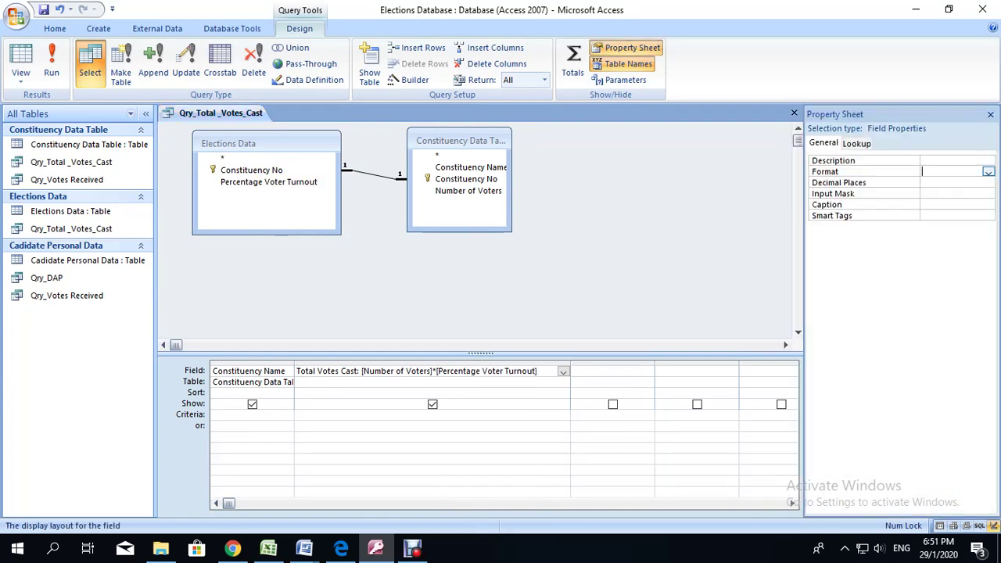
click(988, 171)
click(945, 224)
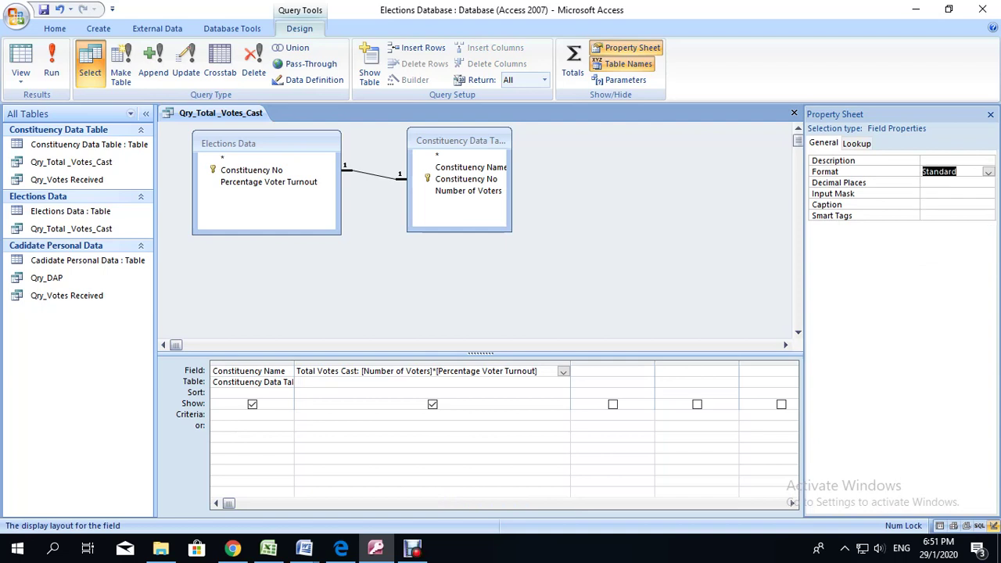
click(952, 182)
click(988, 182)
click(930, 203)
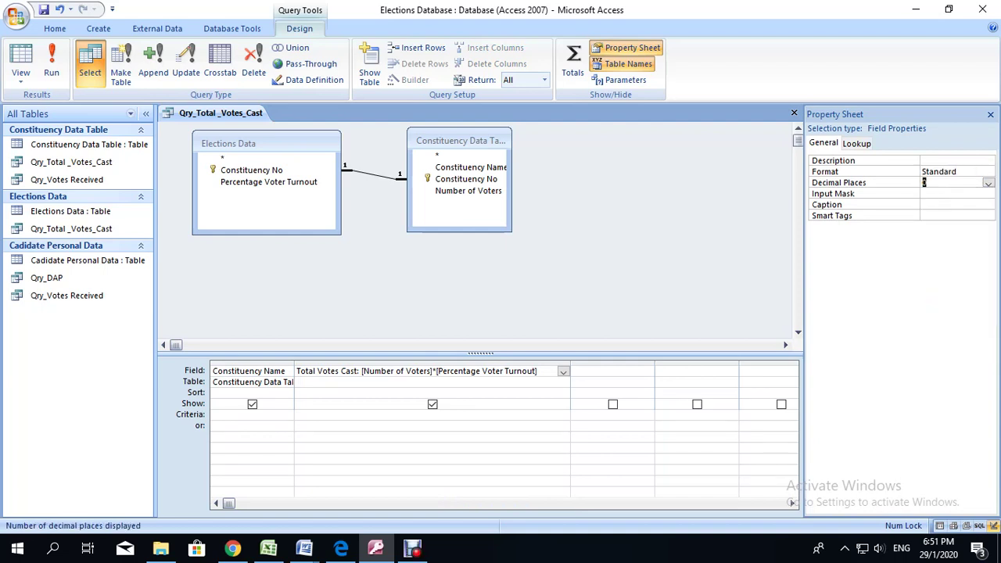
click(51, 63)
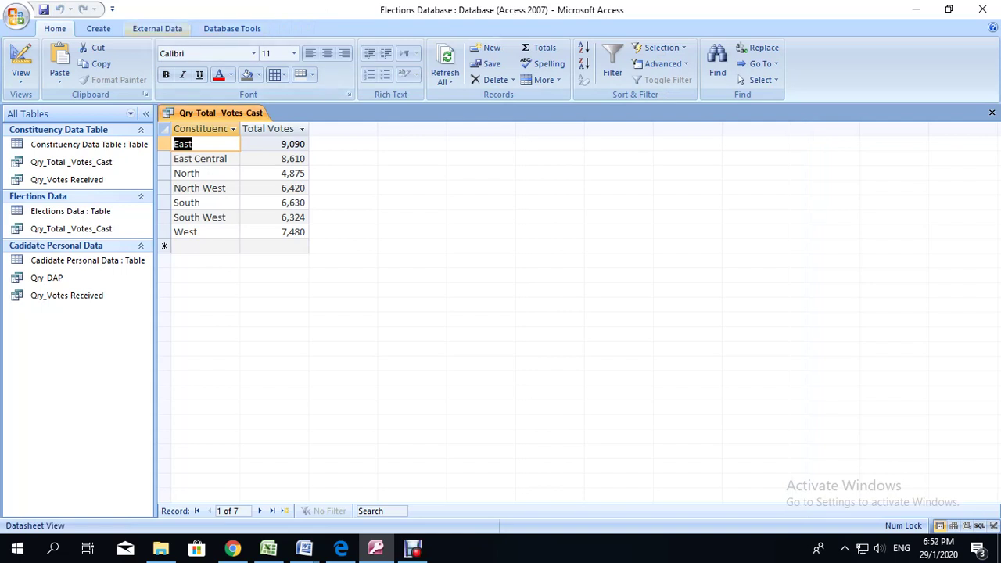
click(412, 548)
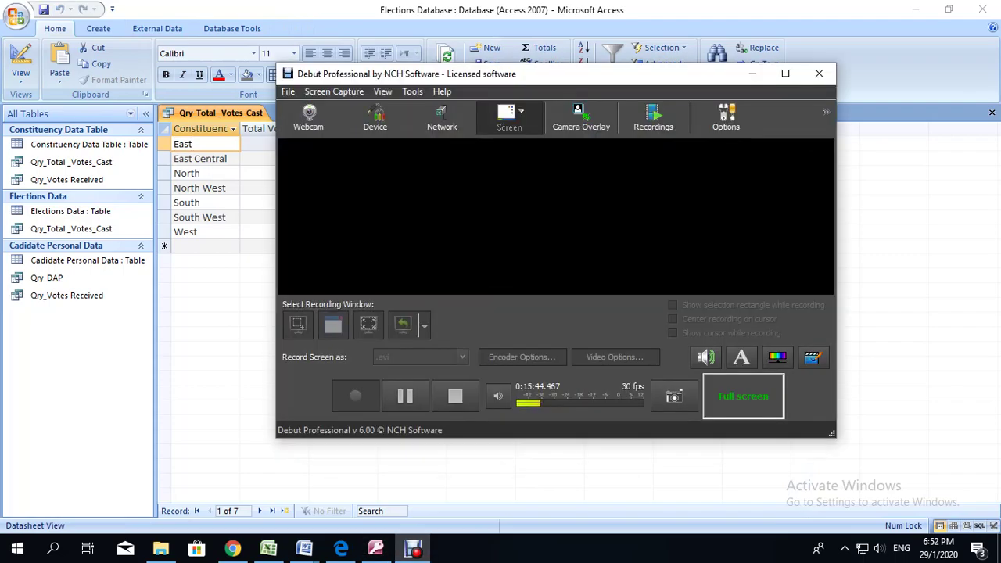